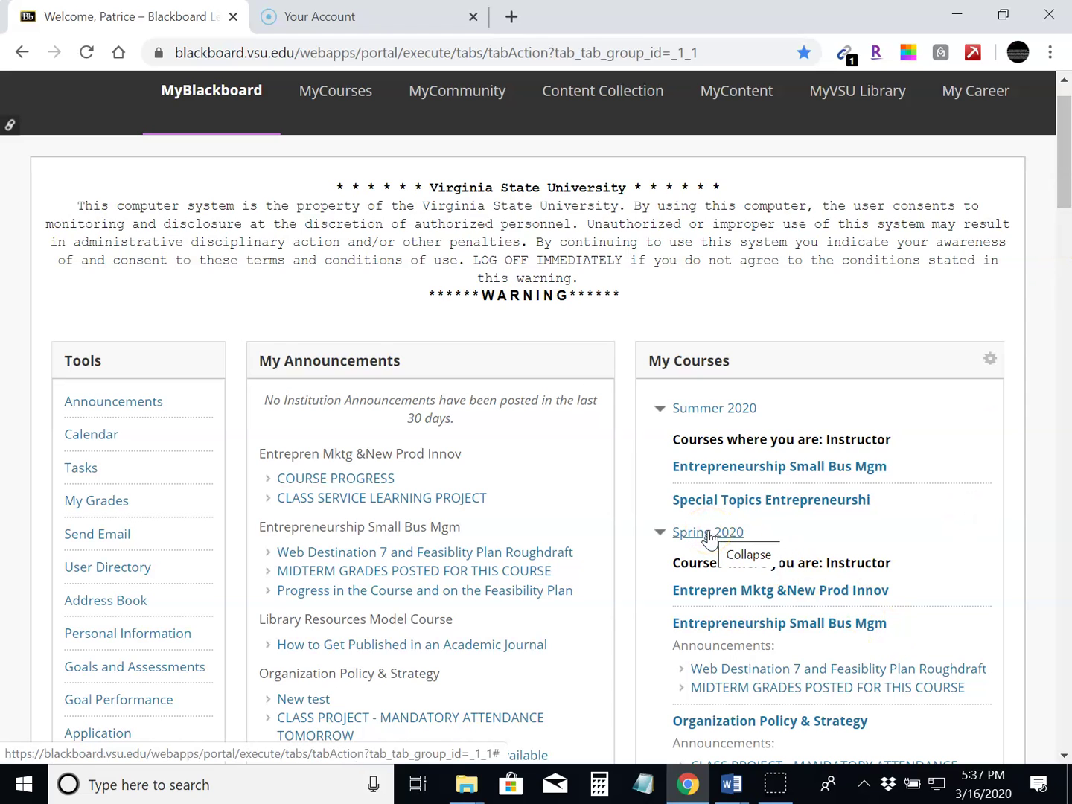
- Open the Organization Policy & Strategy course listed under Spring 2020
click(709, 535)
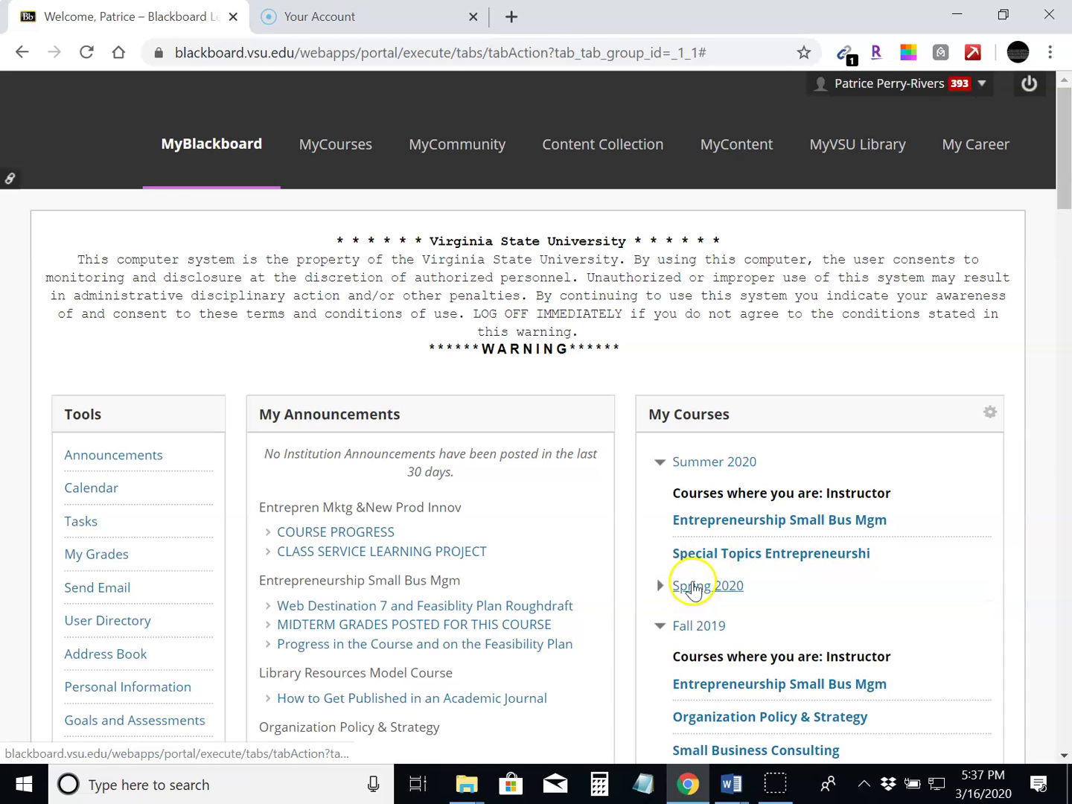
click(694, 585)
drag(1065, 164, 1063, 240)
click(803, 311)
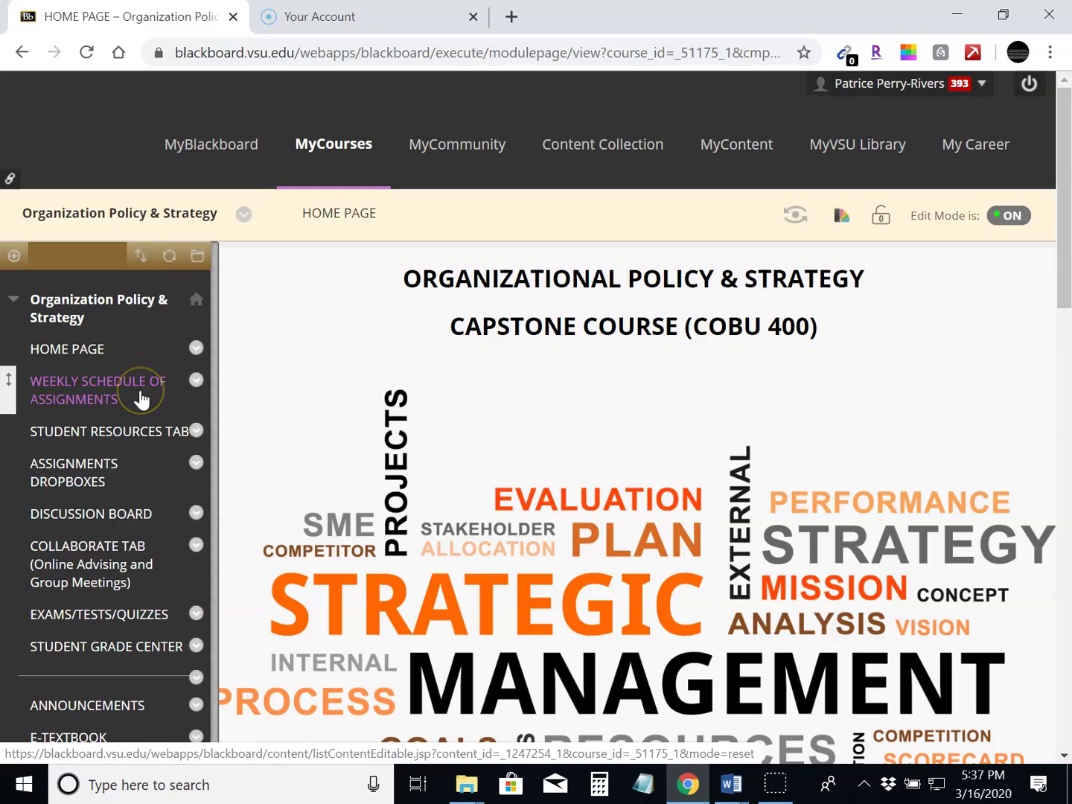
- Open the course's WEEKLY SCHEDULE OF ASSIGNMENTS content page
click(118, 411)
click(185, 441)
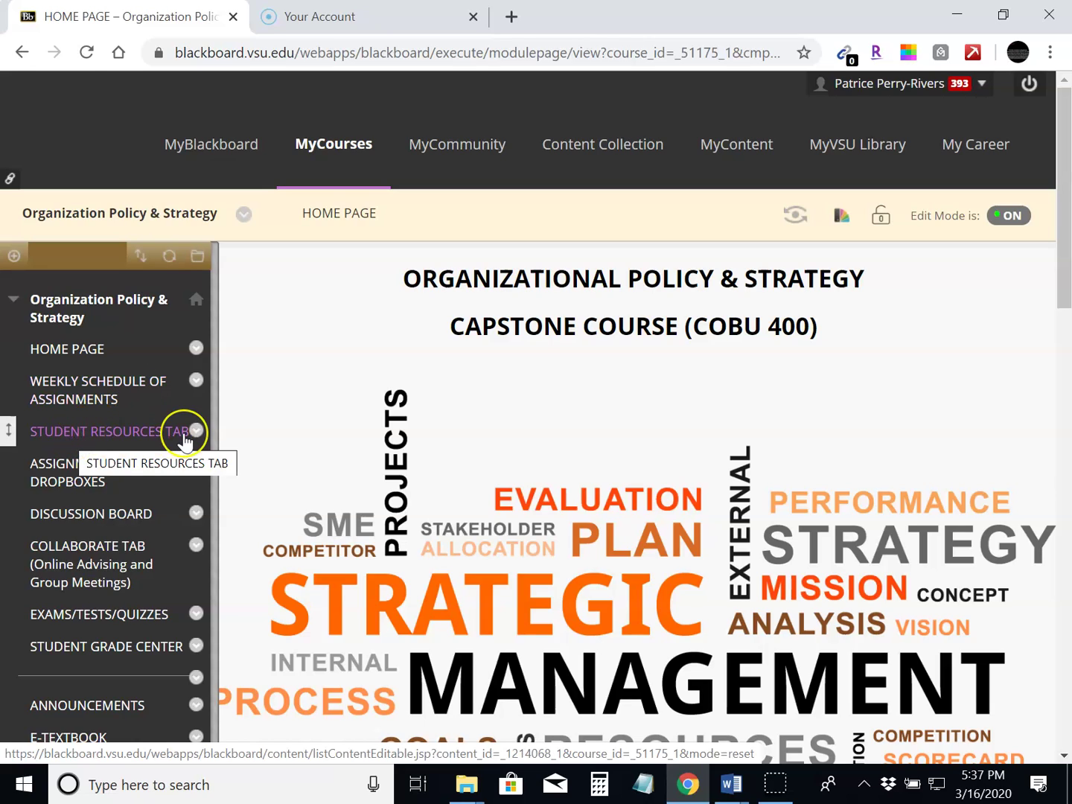
click(56, 473)
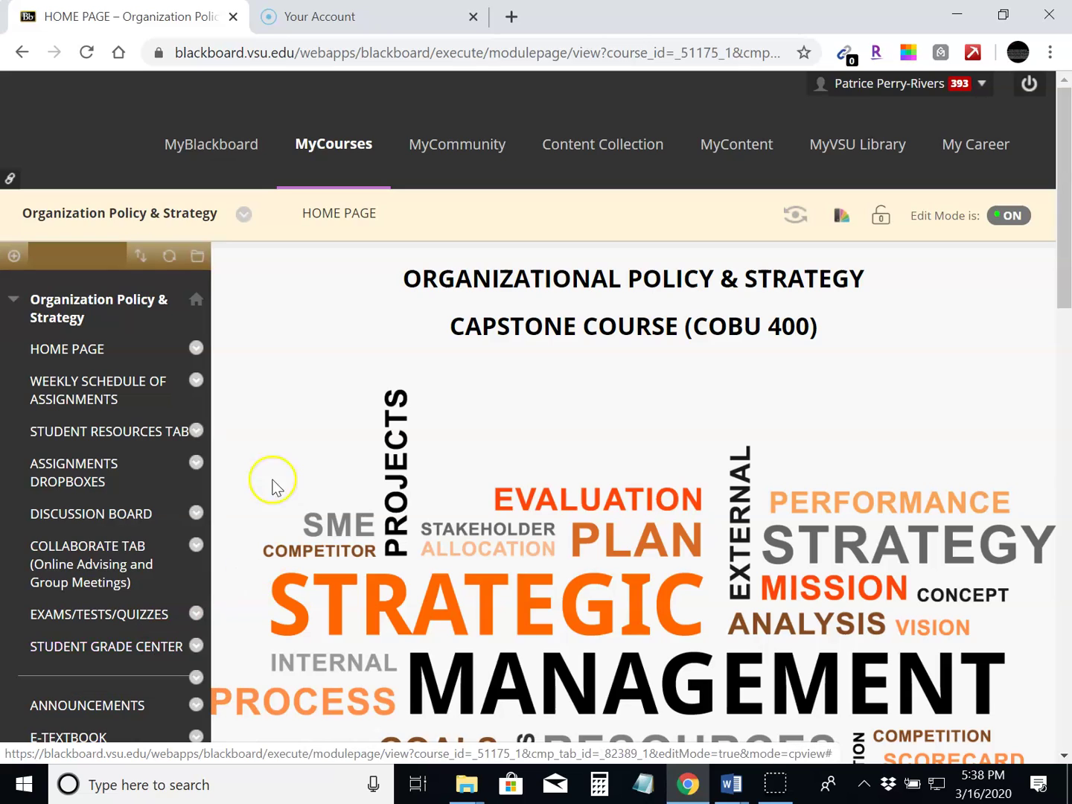
click(91, 395)
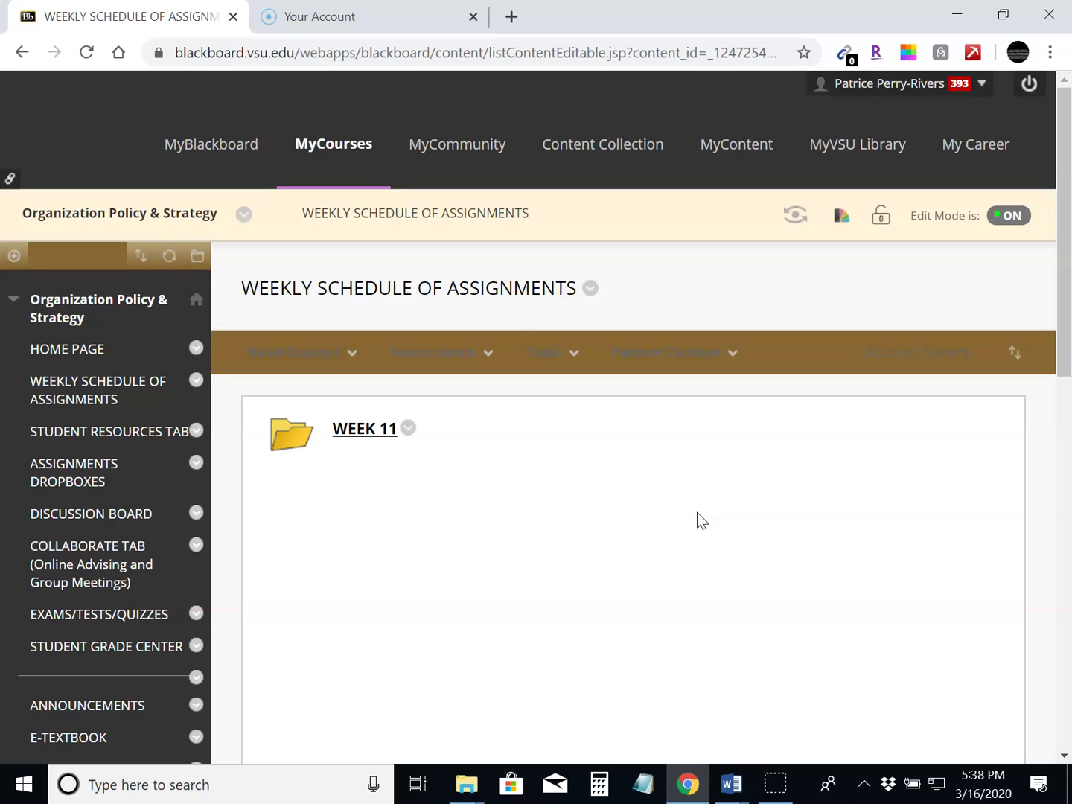
click(691, 518)
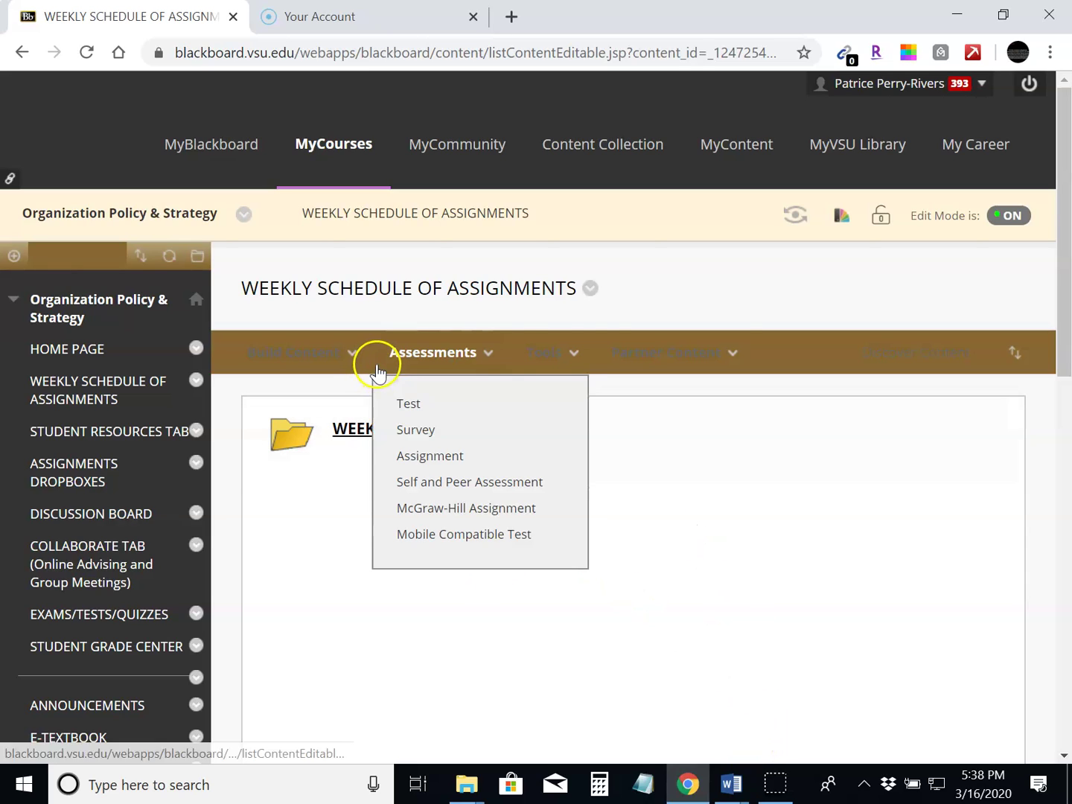
mouse_move(666, 352)
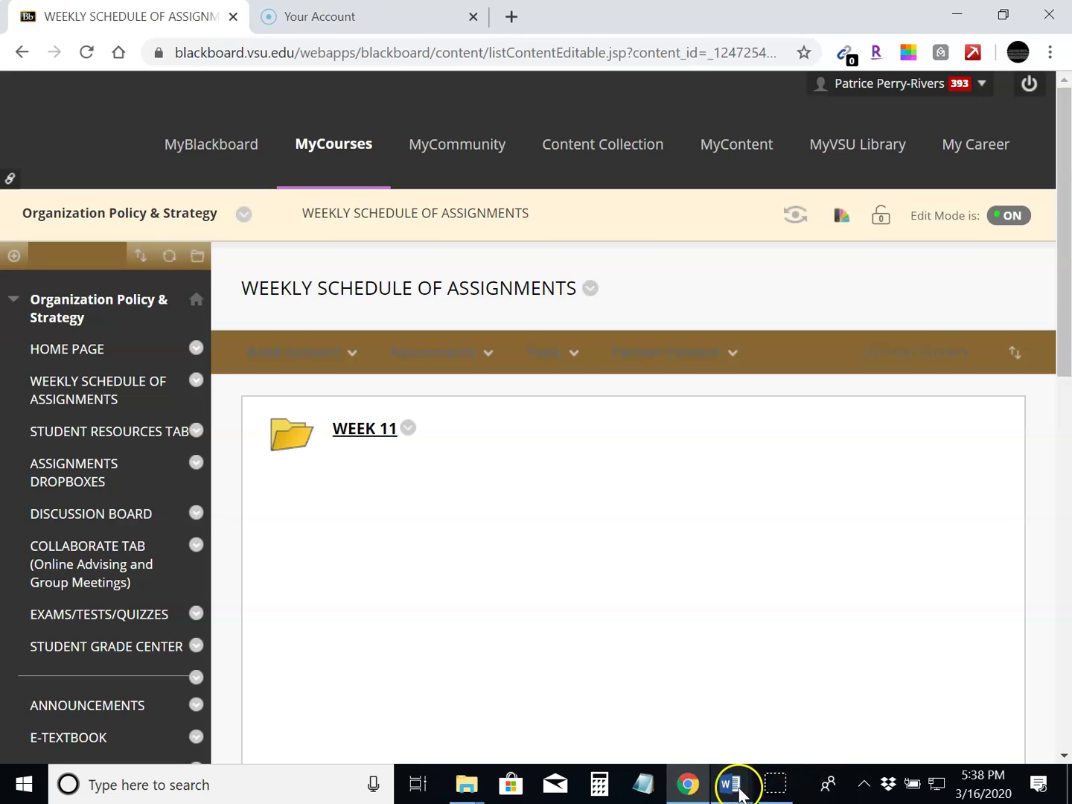
- Switch to the COBU400-70-Syllabus-Sp2020 document in Word and examine its weekly schedule of assignments table
mouse_move(735, 792)
click(800, 647)
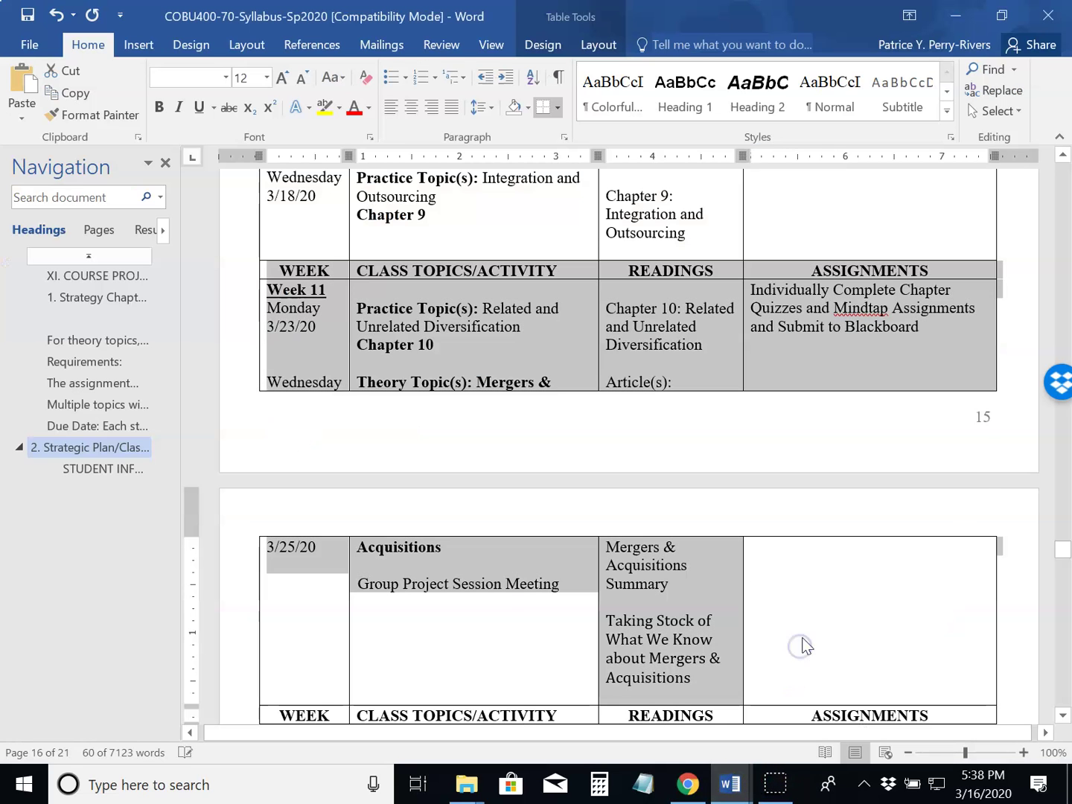
click(872, 287)
scroll(874, 286, up, 20)
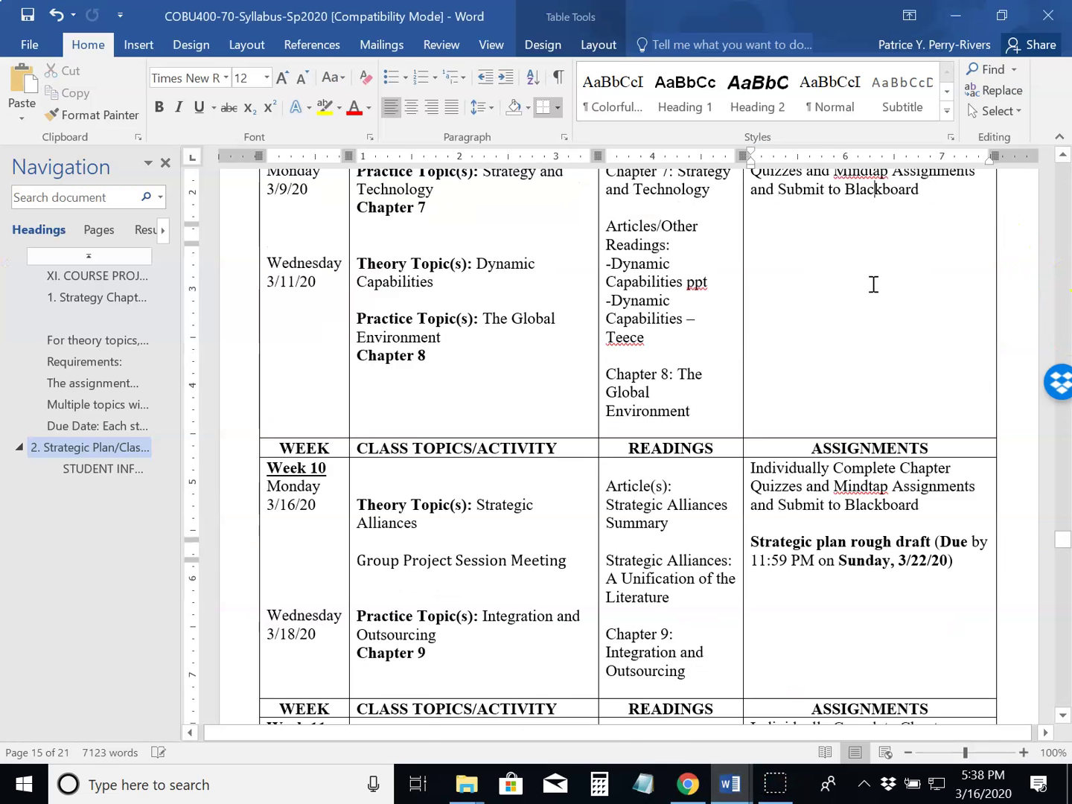
scroll(874, 286, up, 20)
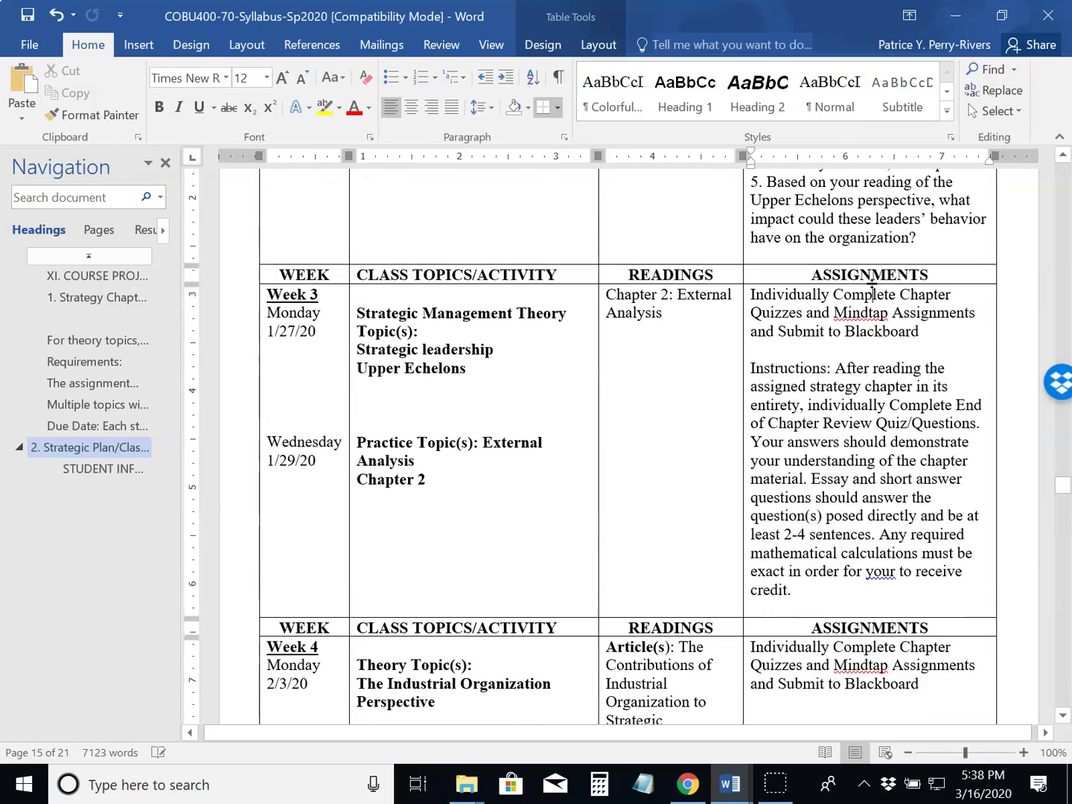
scroll(873, 285, up, 20)
click(873, 284)
scroll(873, 284, down, 5)
click(867, 283)
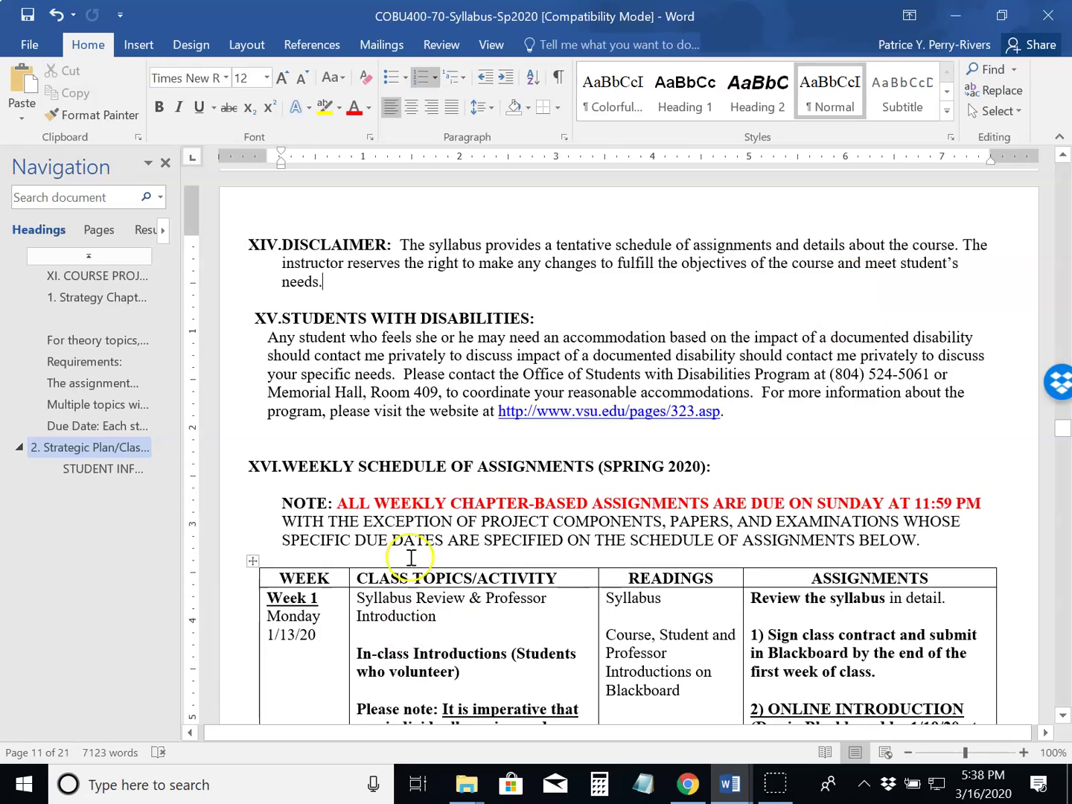
drag(1064, 436, 1065, 521)
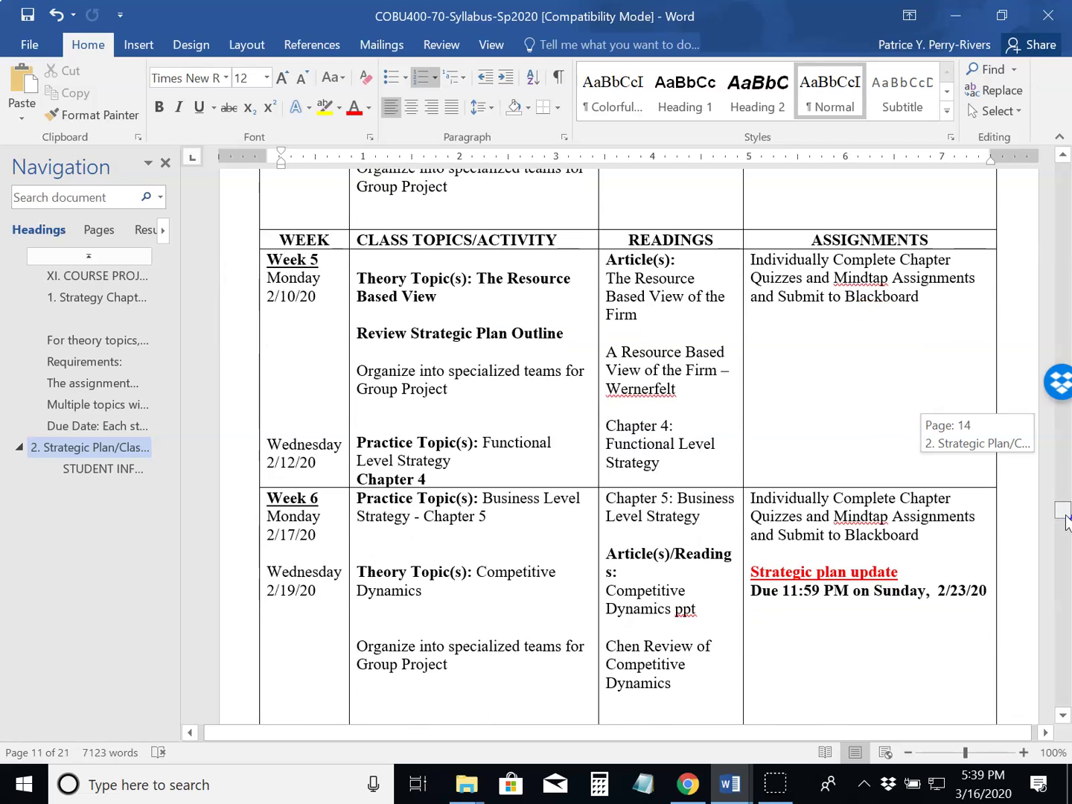
drag(1065, 522, 1066, 528)
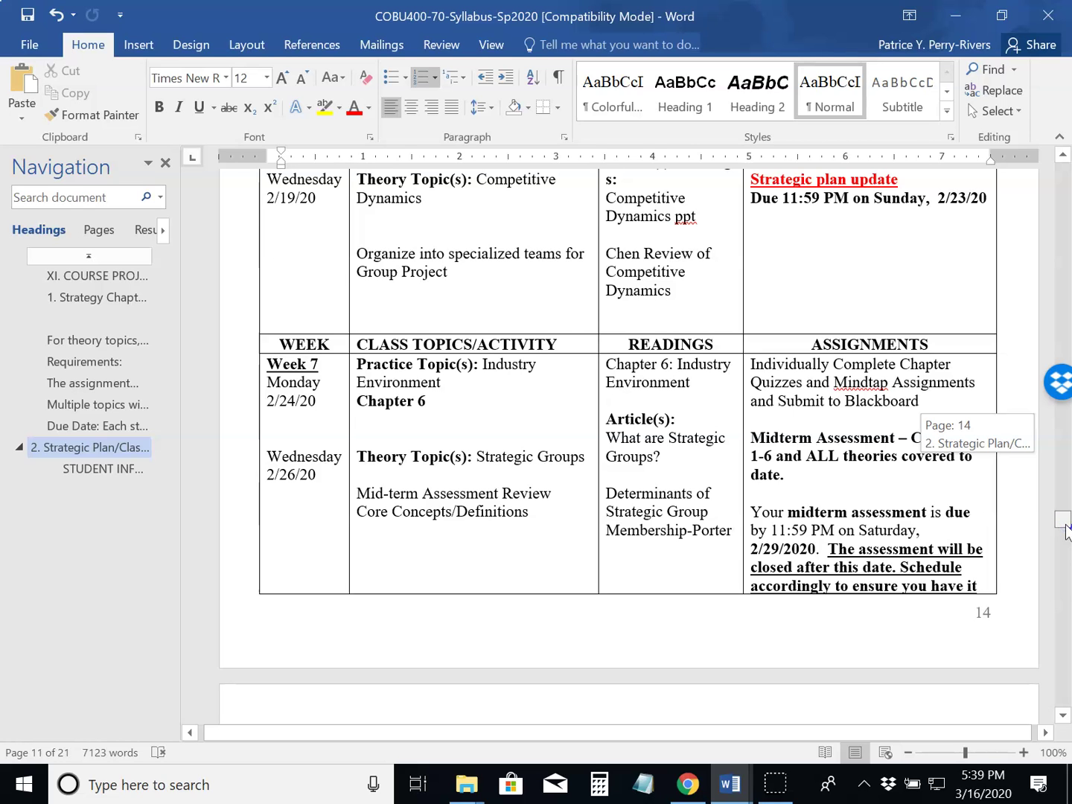
drag(1066, 527, 688, 785)
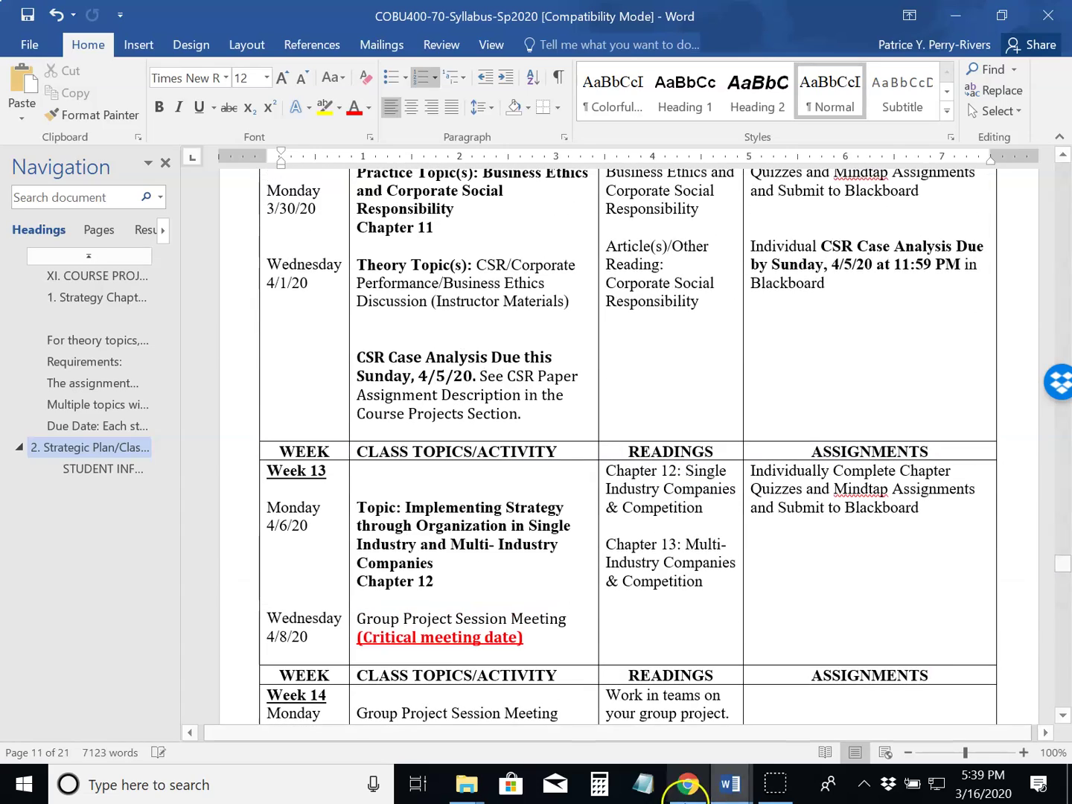
- Switch back to Blackboard in Chrome, start a new content folder in the weekly schedule, and name it WEEK 11
click(688, 784)
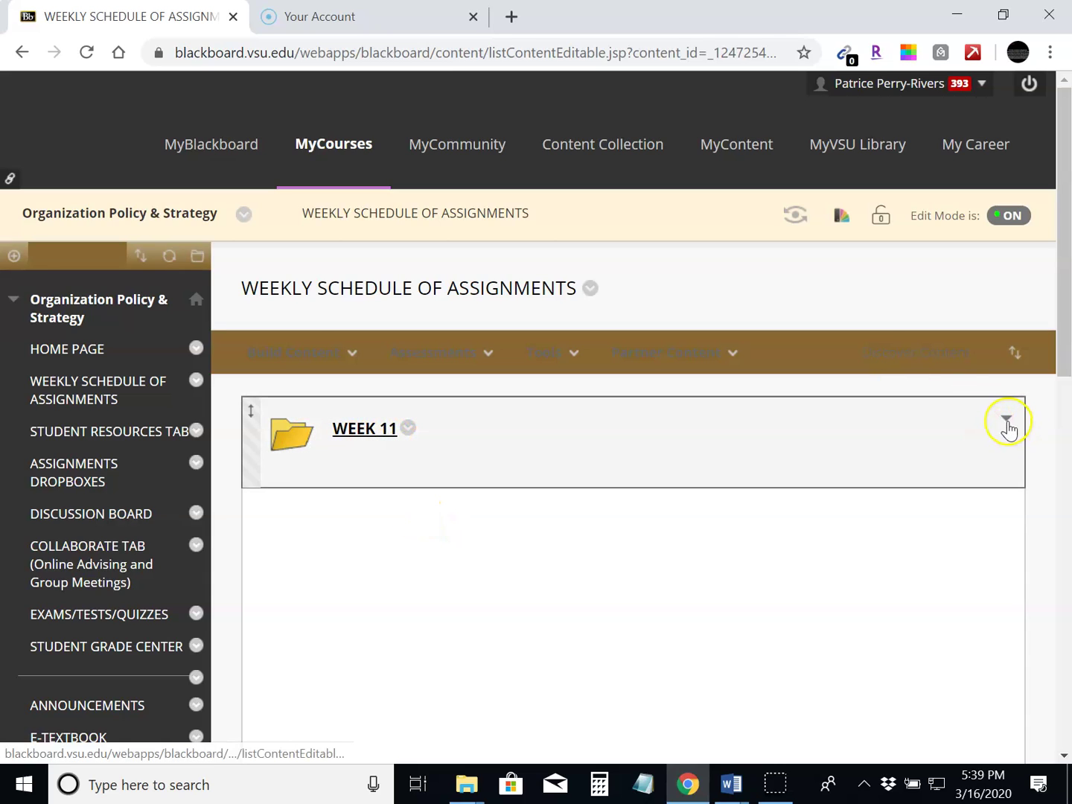
click(343, 359)
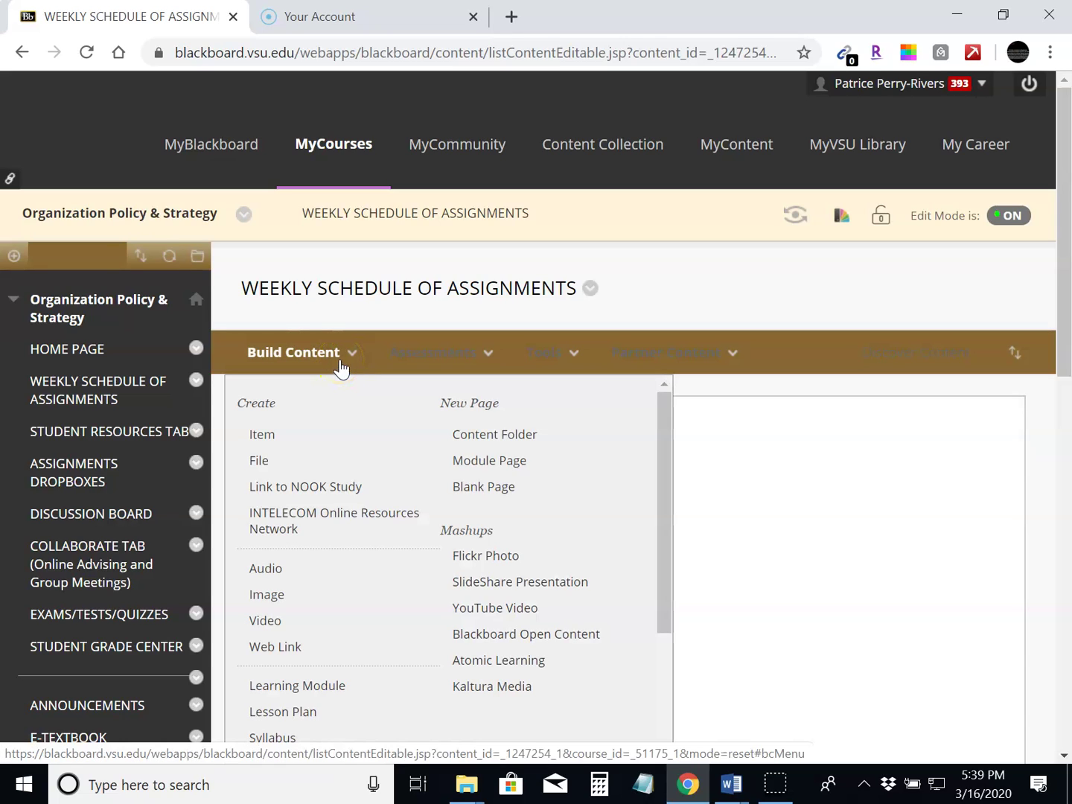
click(500, 445)
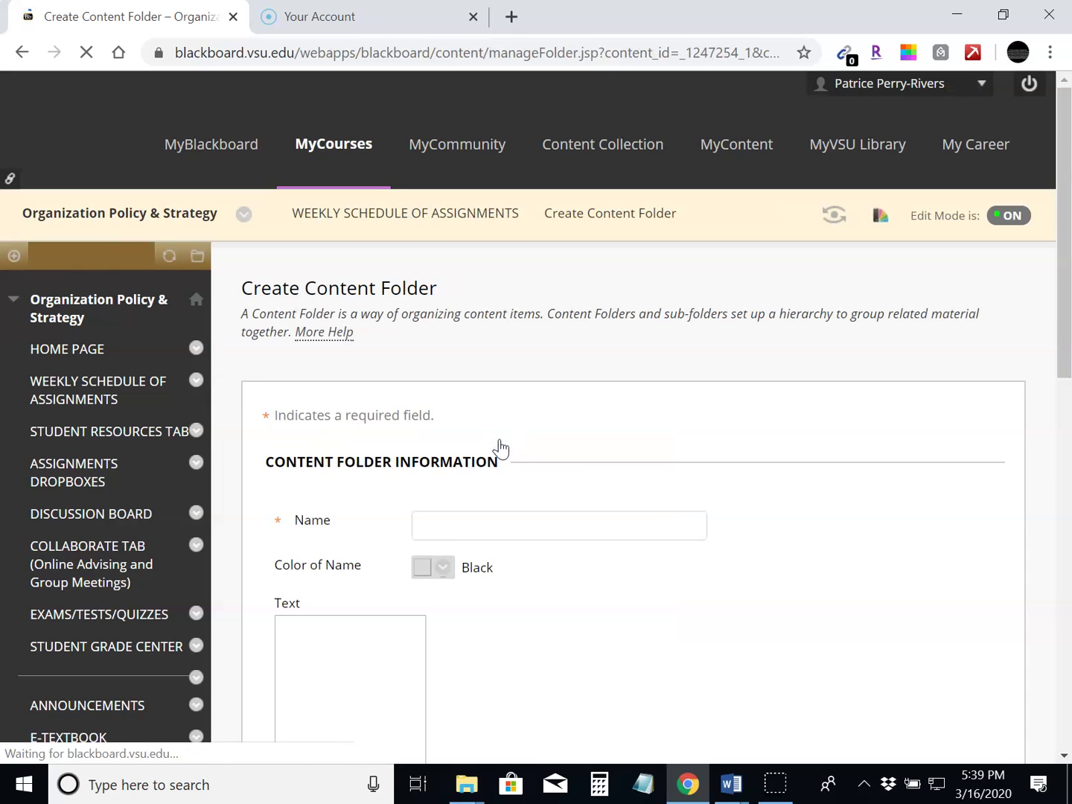
click(511, 488)
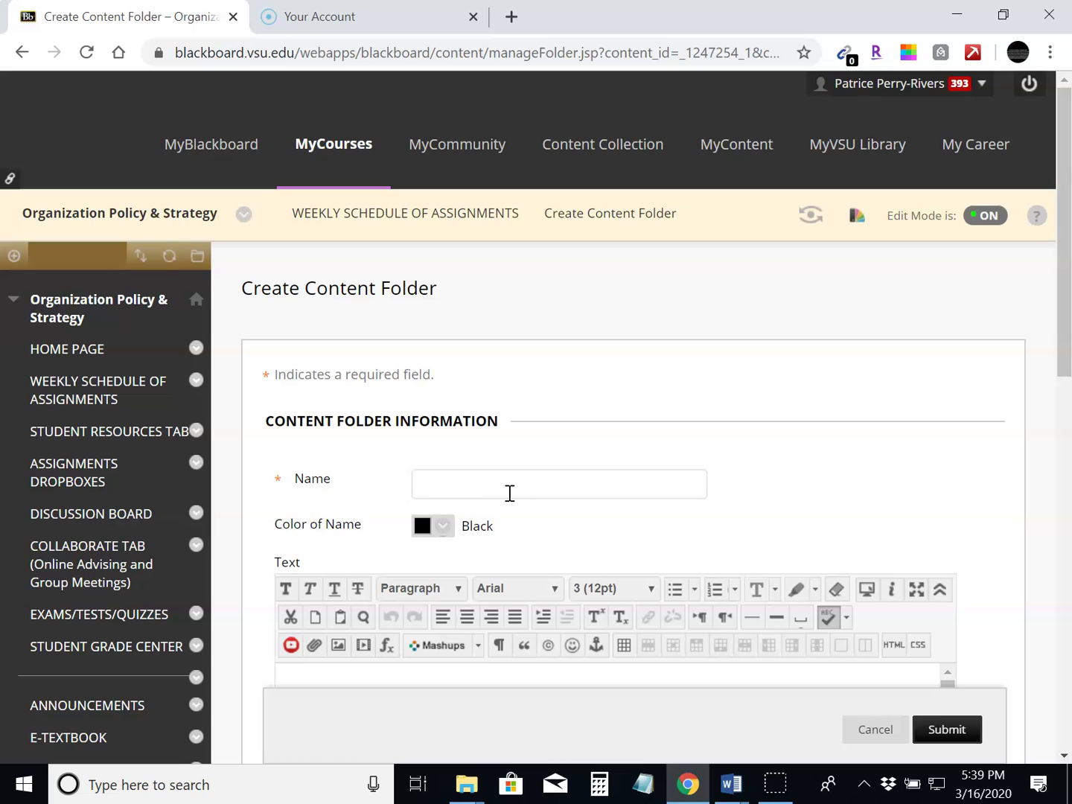
text(week)
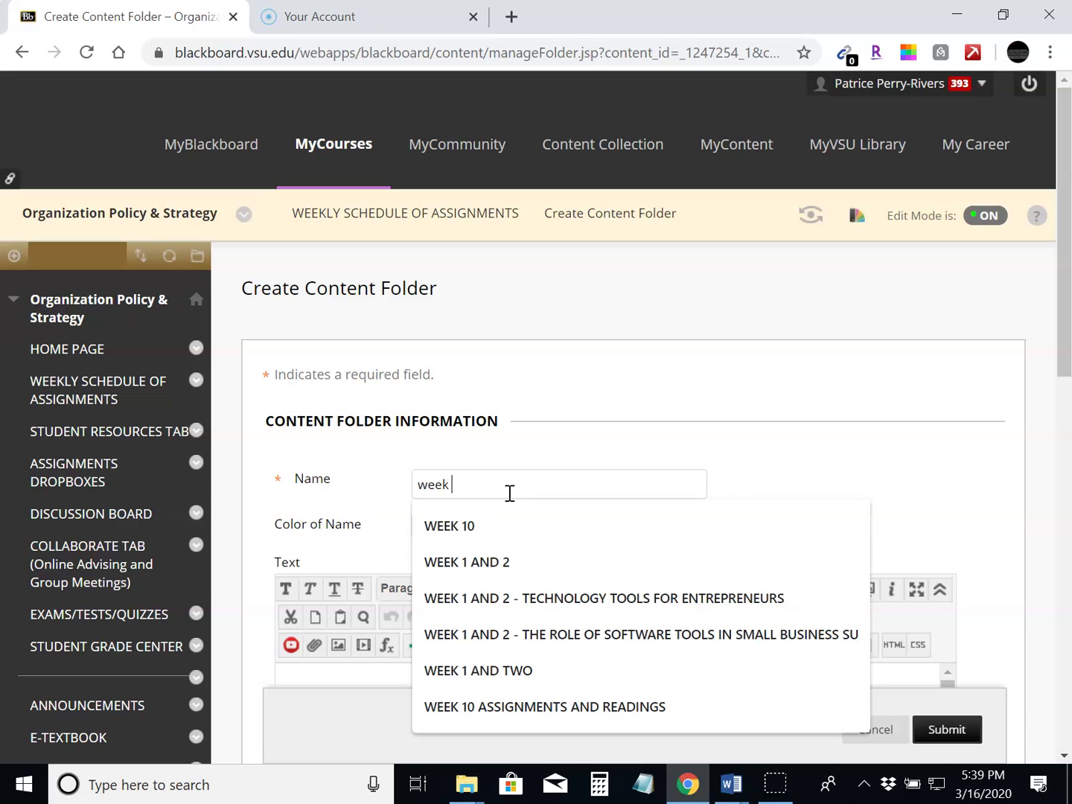
key(BackSpace)
key(BackSpace)
text(WEEK 11)
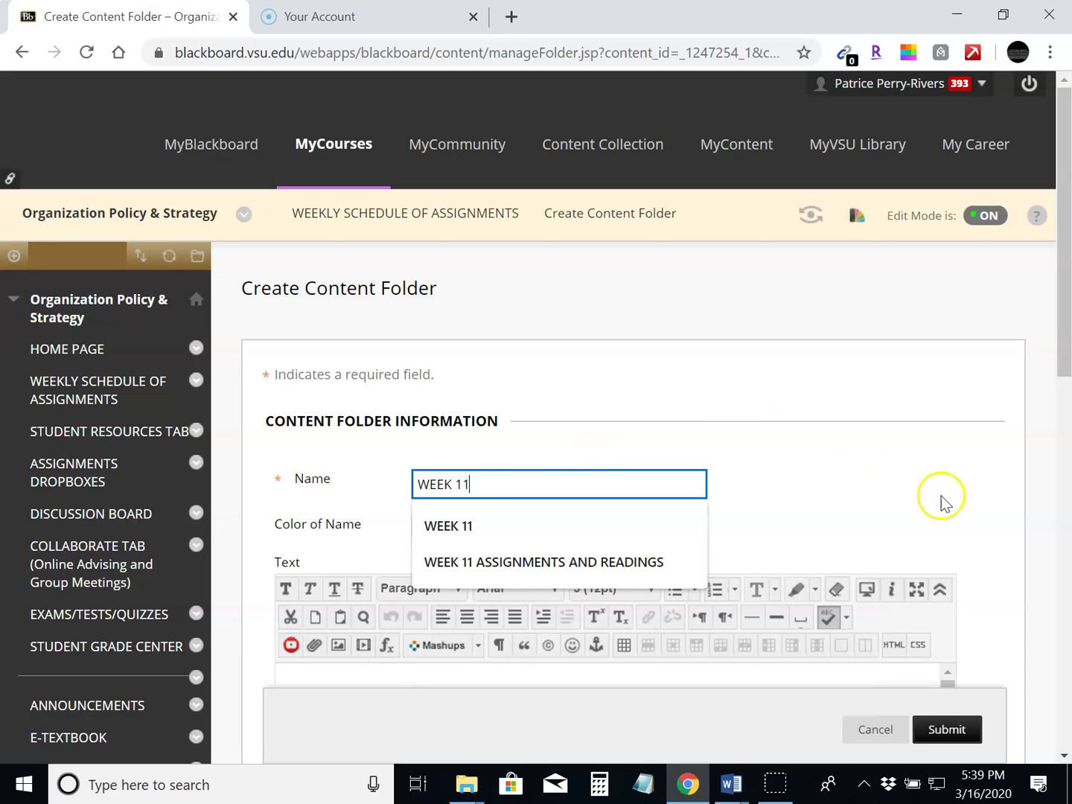
drag(1060, 311, 1052, 393)
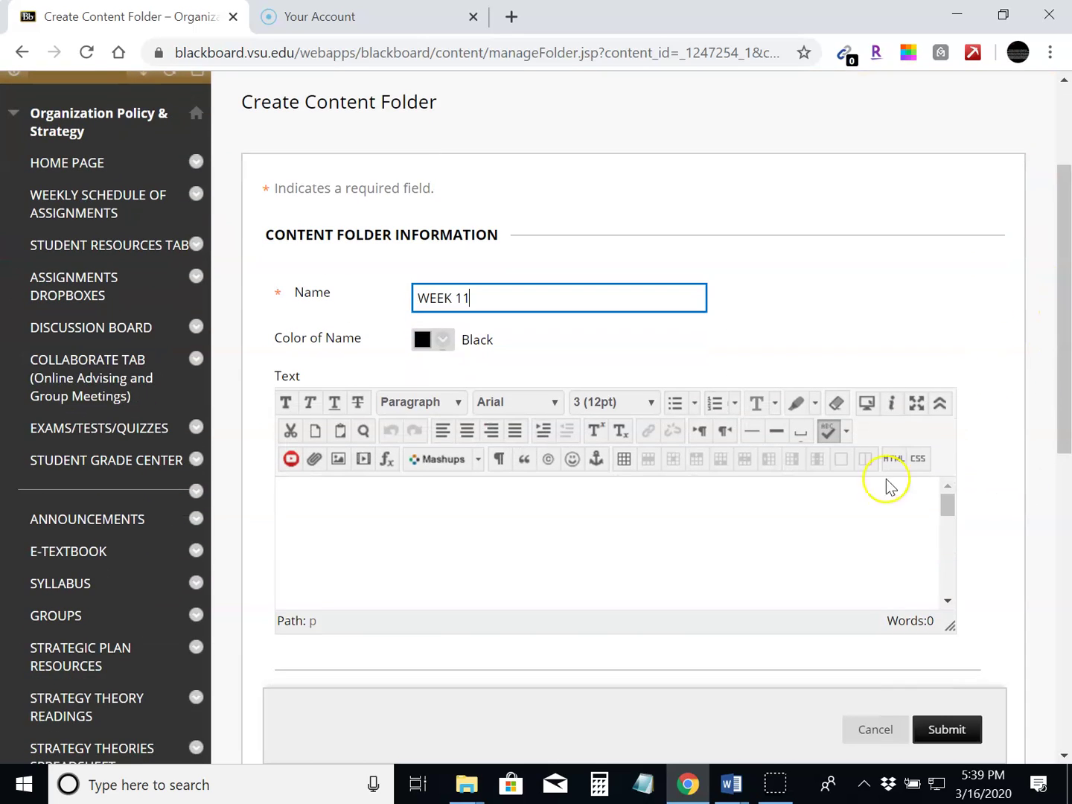
click(509, 550)
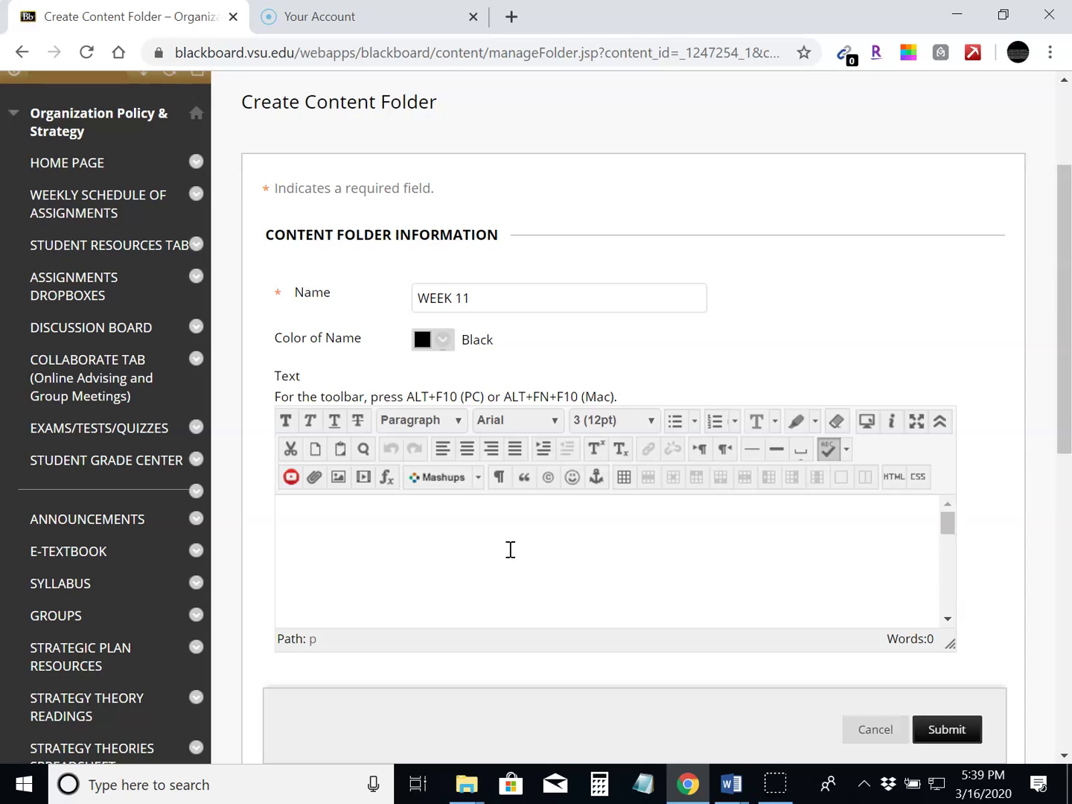
- Switch to the Word syllabus and copy the Week 11 row with its header row from the schedule table
click(731, 783)
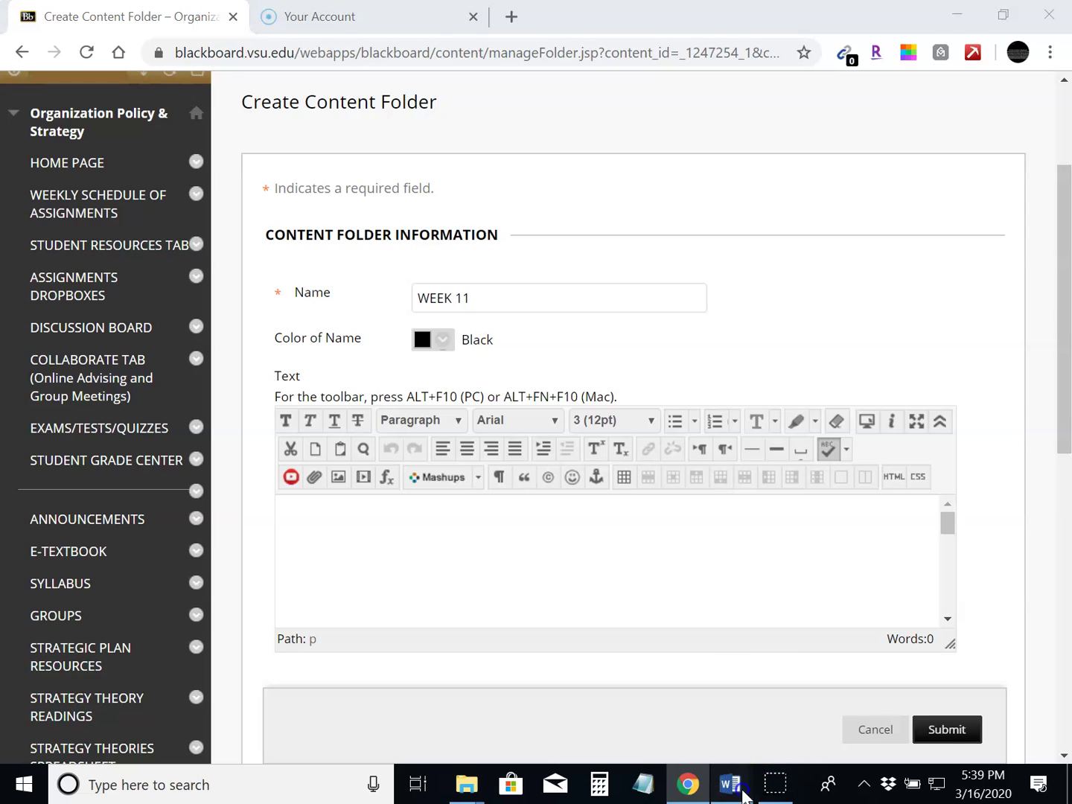
click(803, 684)
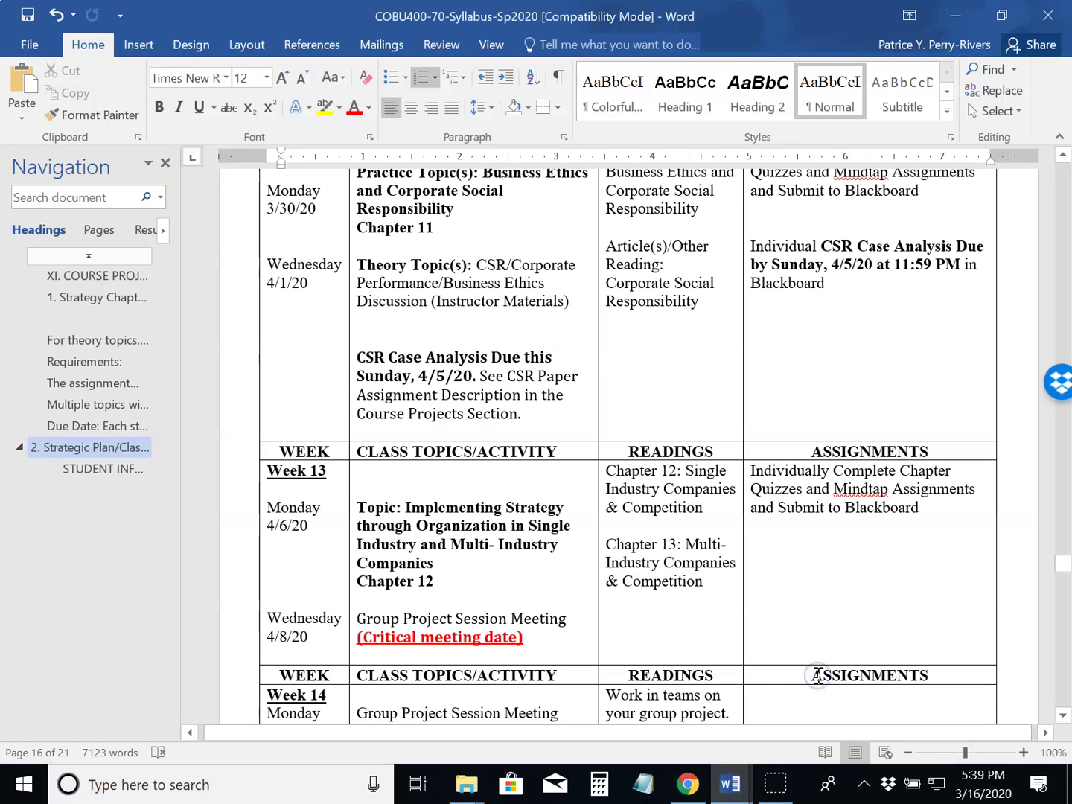
click(1062, 156)
drag(1063, 155, 1063, 159)
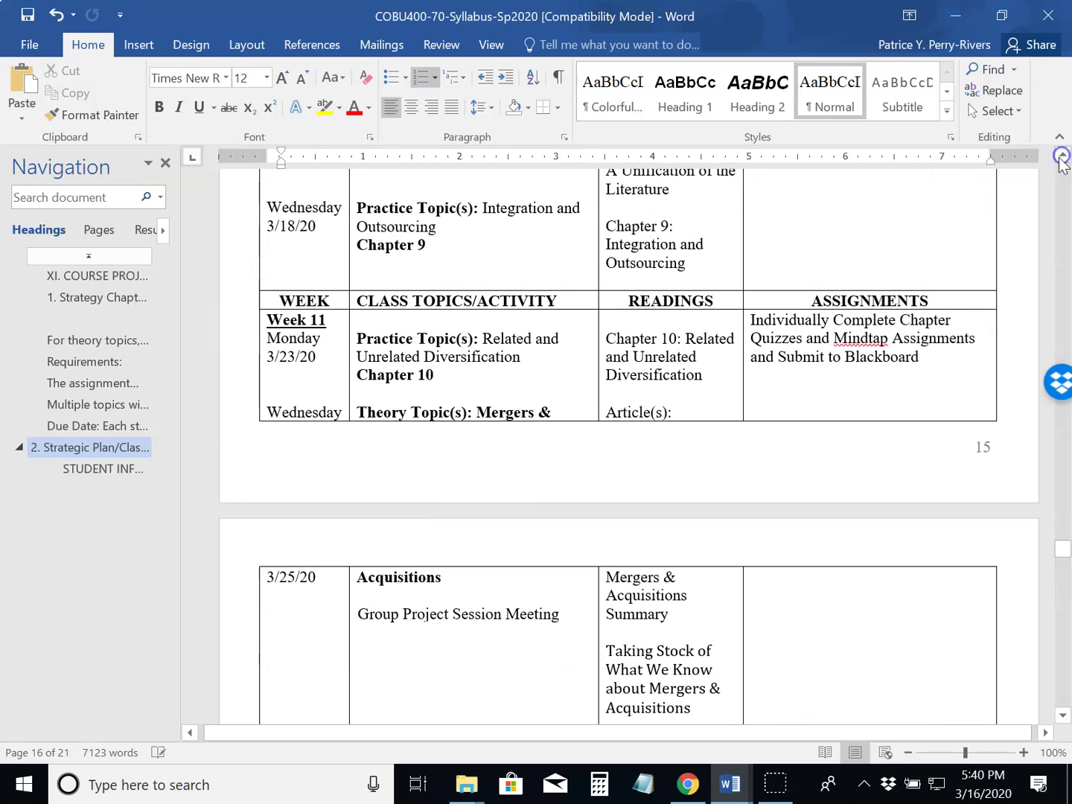
click(246, 302)
key(shift+Down)
key(shift+Down)
key(shift+Down)
key(shift+Down)
key(shift+Down)
key(shift+Down)
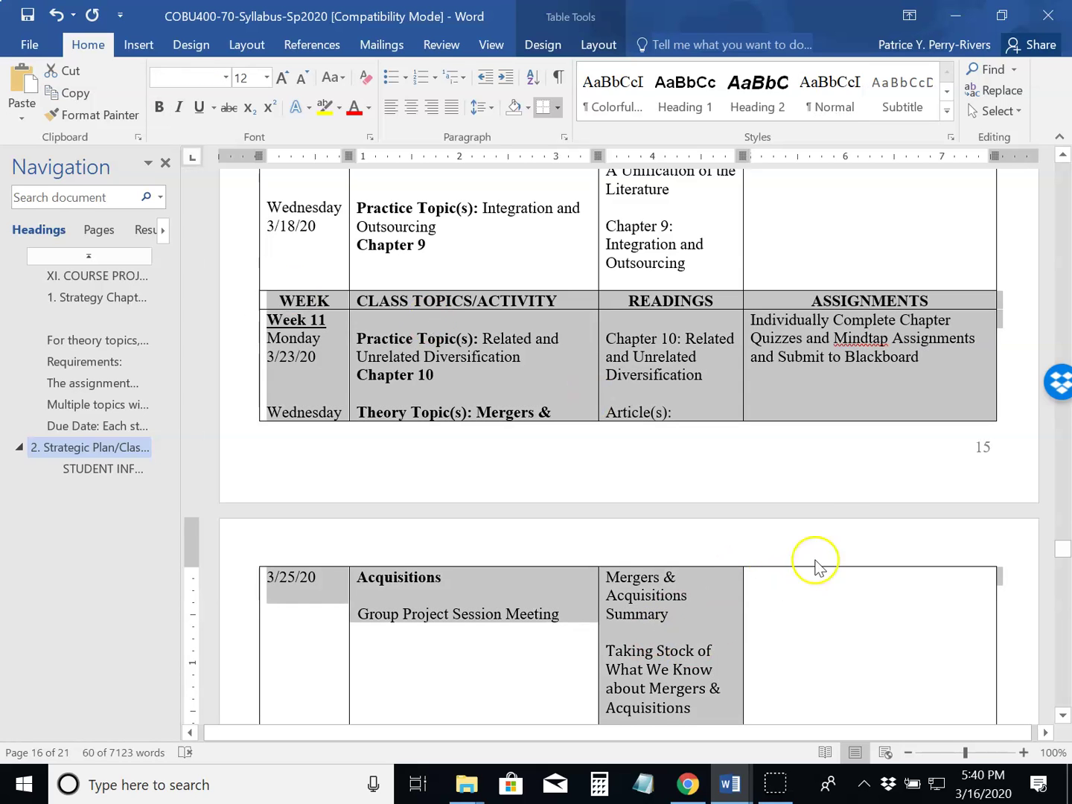
drag(1064, 715, 1064, 715)
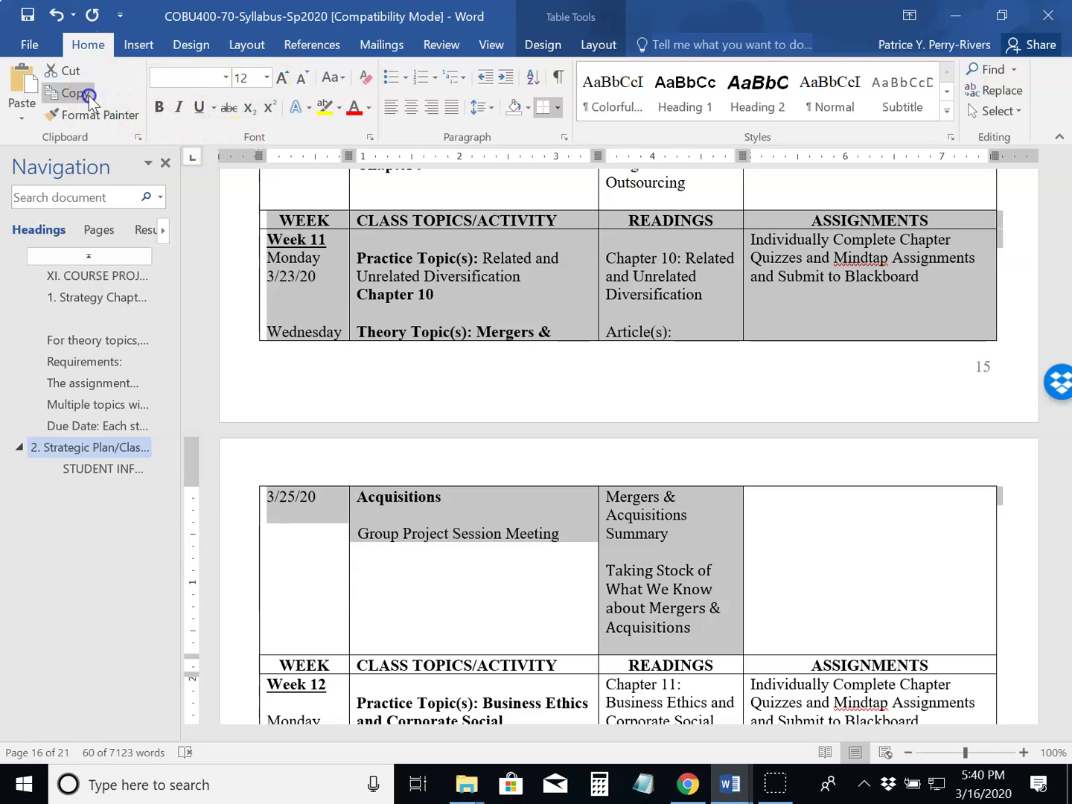
- Switch back to Blackboard in Chrome and paste the copied Week 11 table into the new folder's text
click(686, 793)
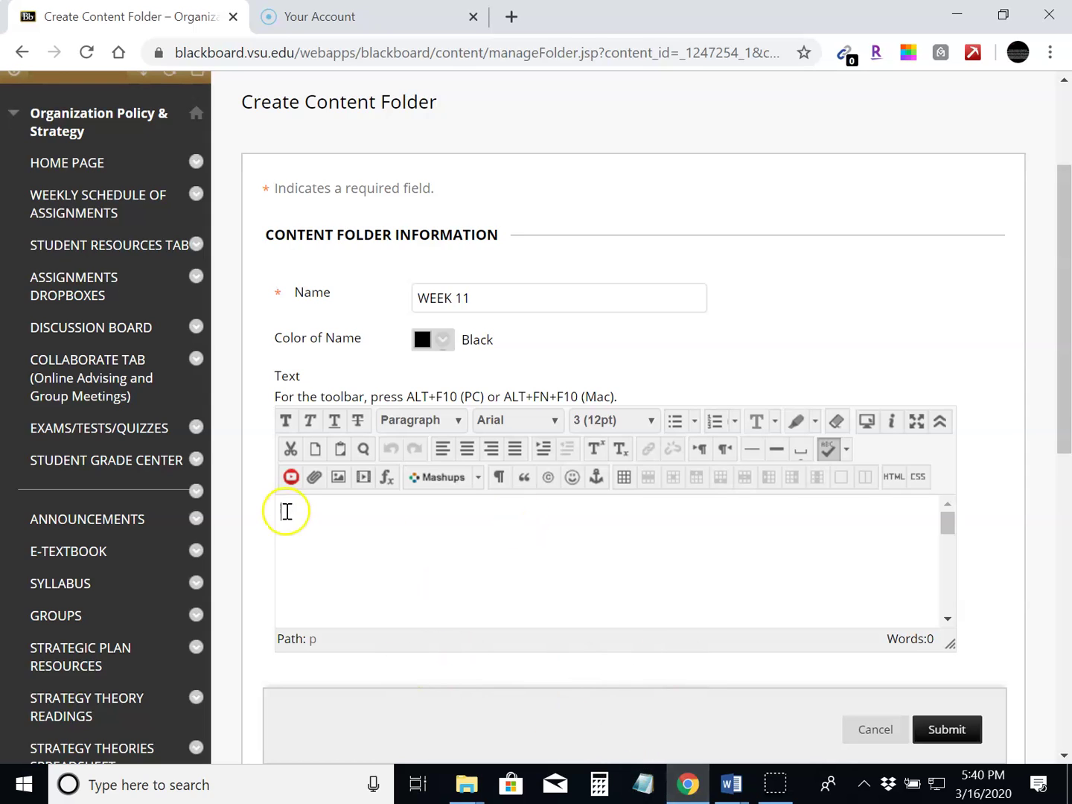
right_click(324, 519)
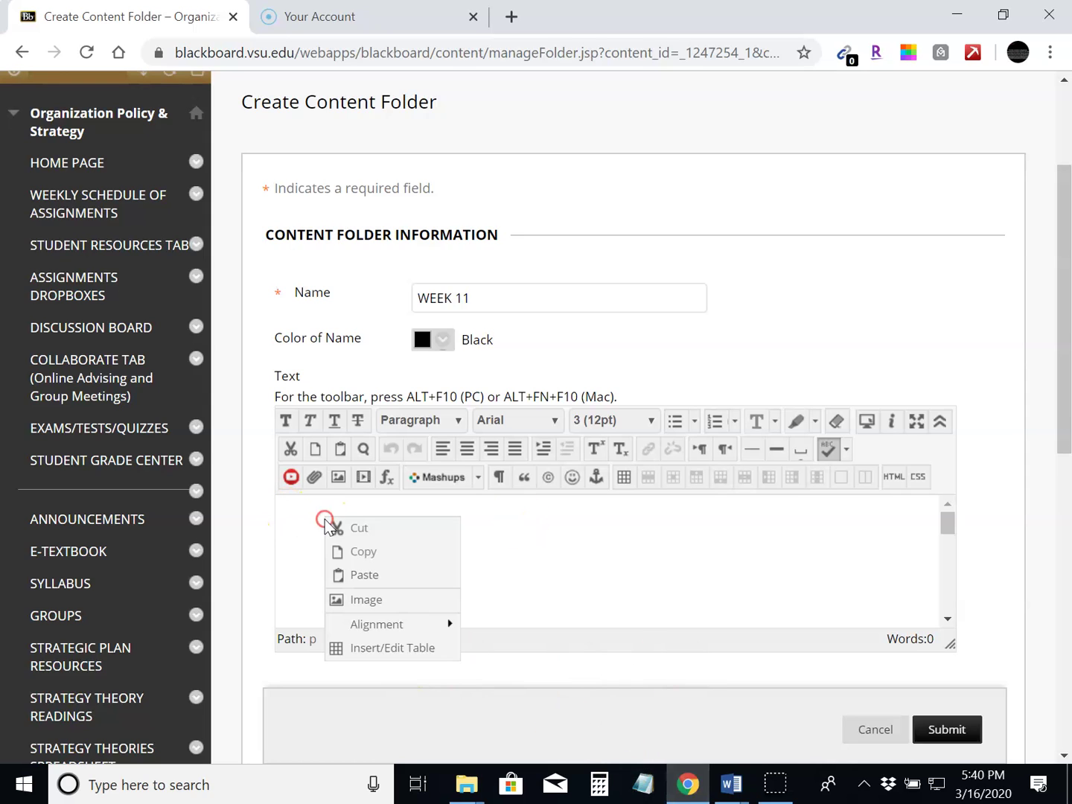
click(377, 577)
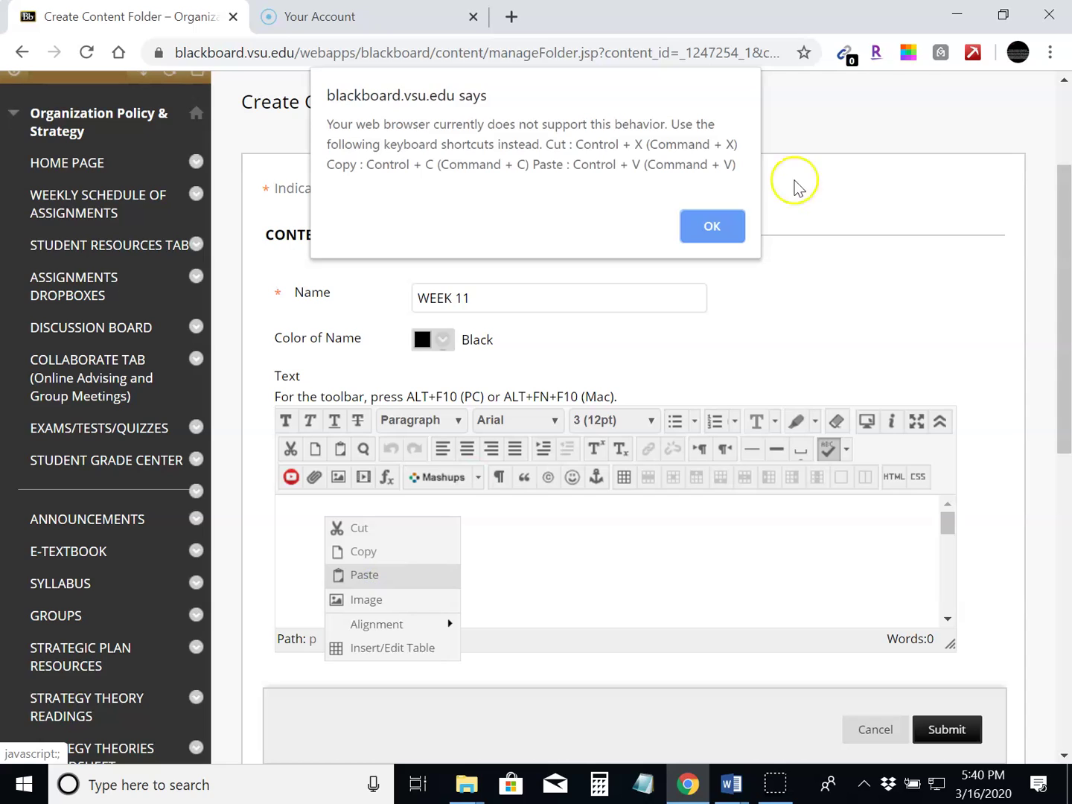
click(711, 225)
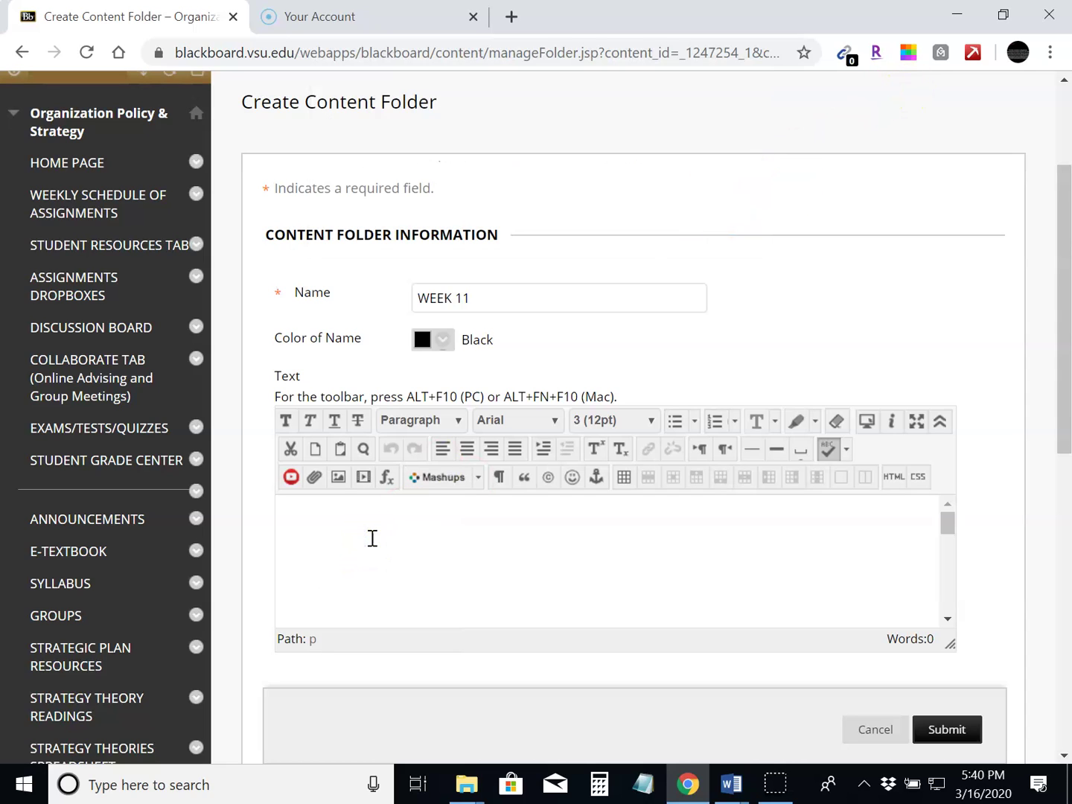
key(ctrl+v)
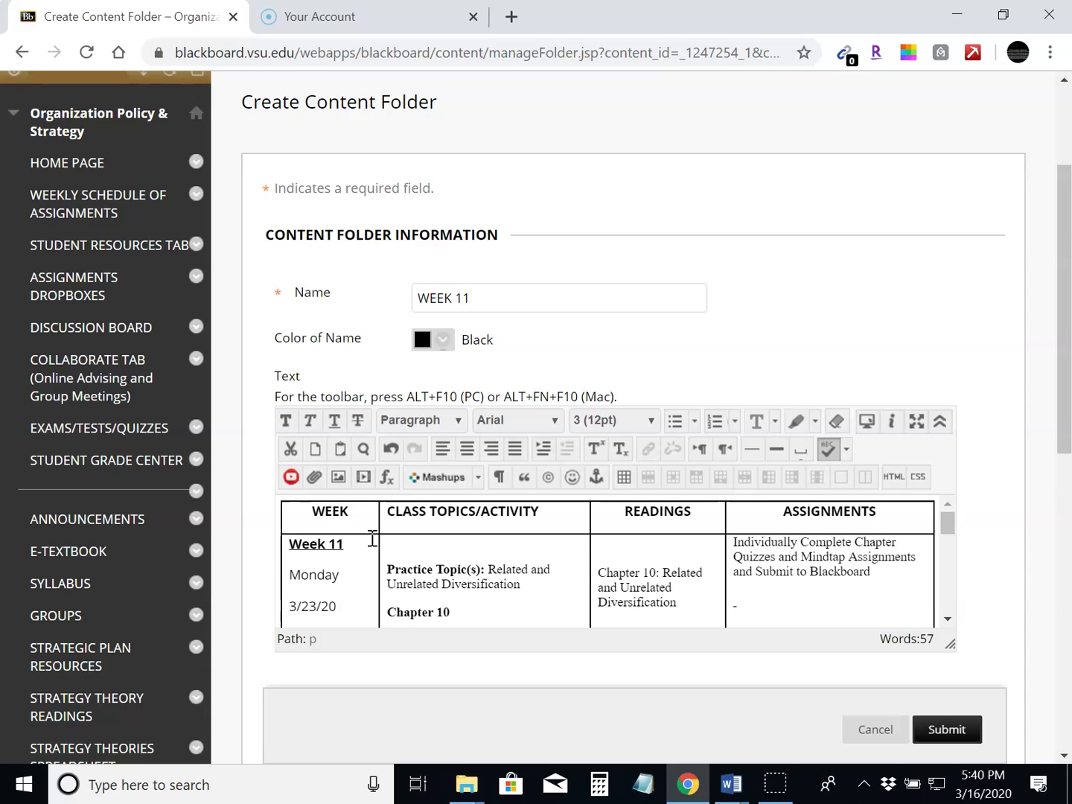
- Submit the new WEEK 11 folder and check its table on the weekly schedule page
drag(1063, 324, 1065, 386)
click(949, 731)
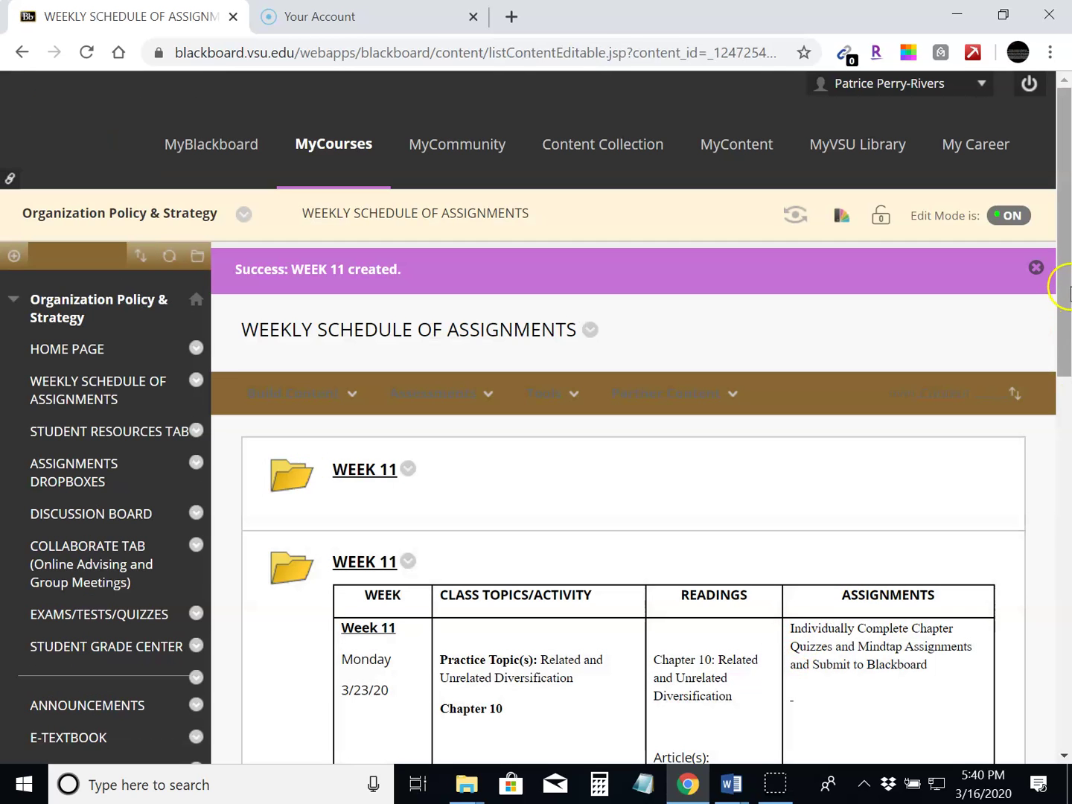
mouse_move(1067, 290)
mouse_down()
mouse_move(1065, 433)
mouse_move(1065, 318)
mouse_up()
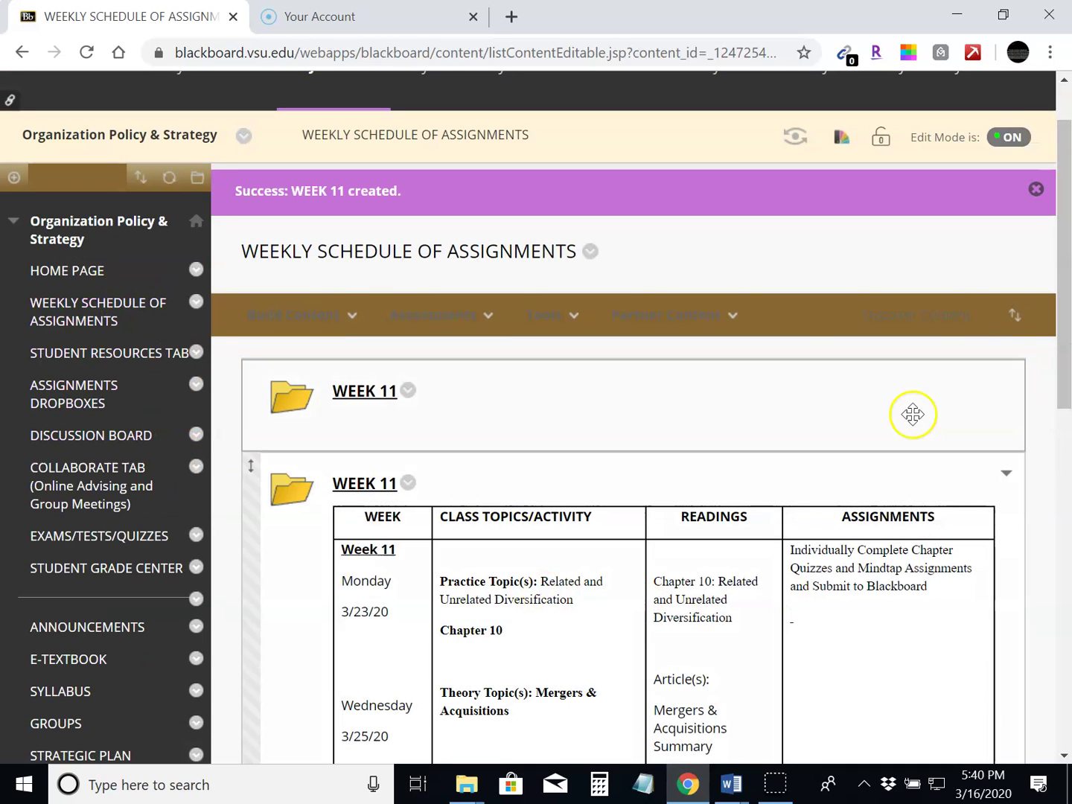
drag(1065, 301, 1064, 392)
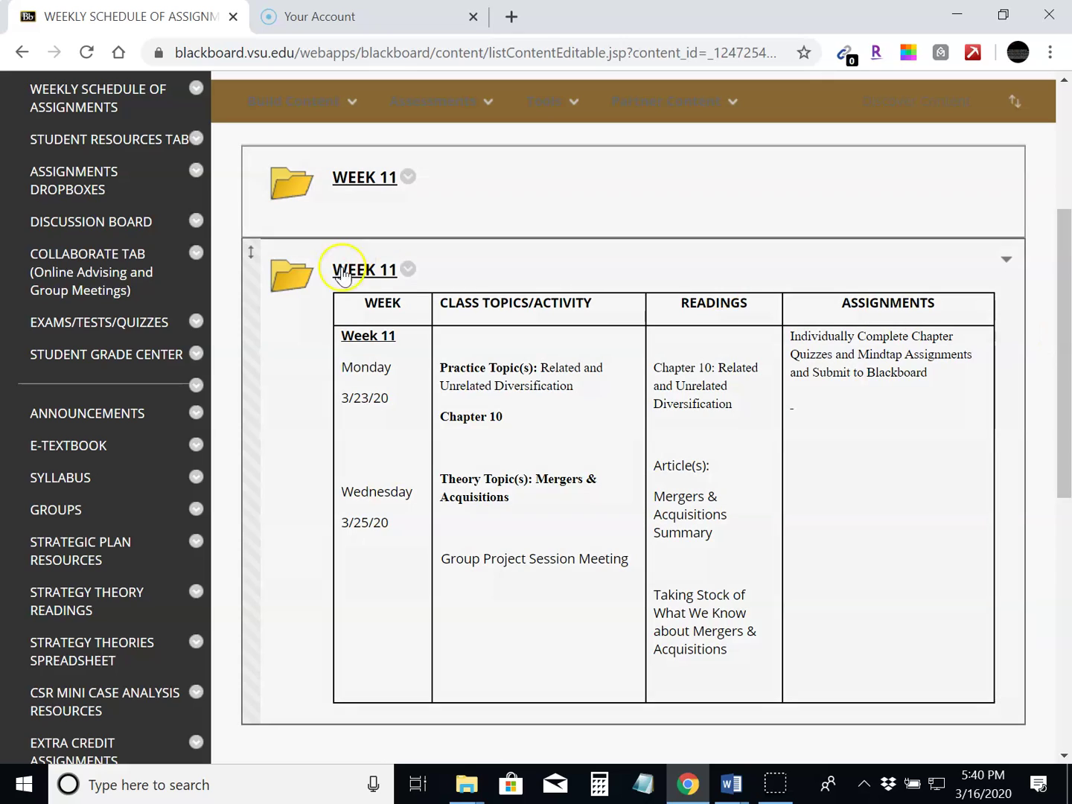
- Open the WEEK 11 folder that holds the schedule table and create a content folder in it named COURSE READINGS, POWERPOINTS, VIDEOS
click(364, 275)
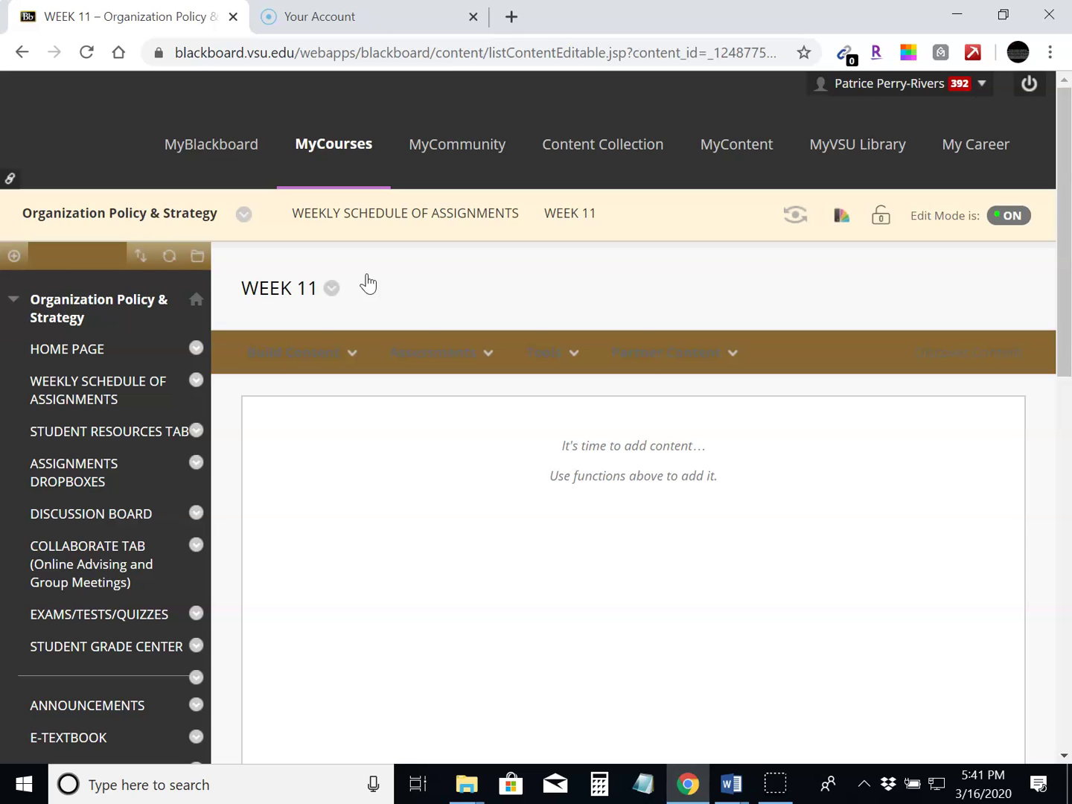
click(323, 349)
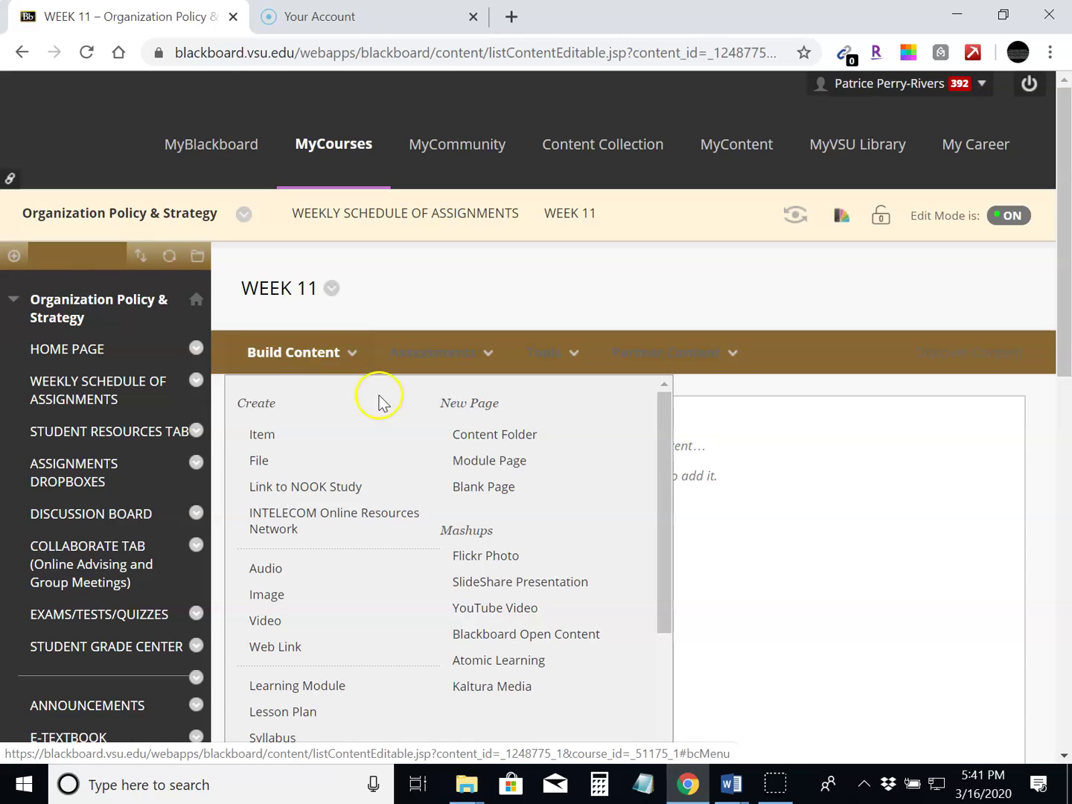
click(494, 439)
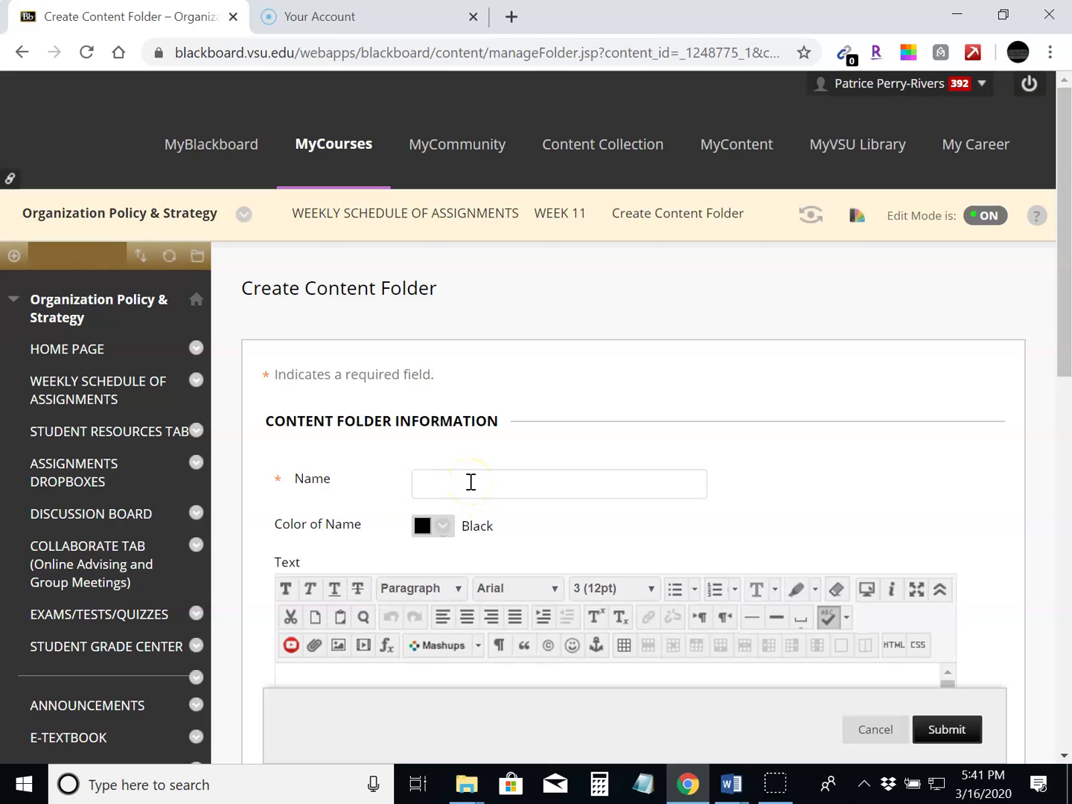
text(COURSE READINGS, POWERPOINTS, VIDEO)
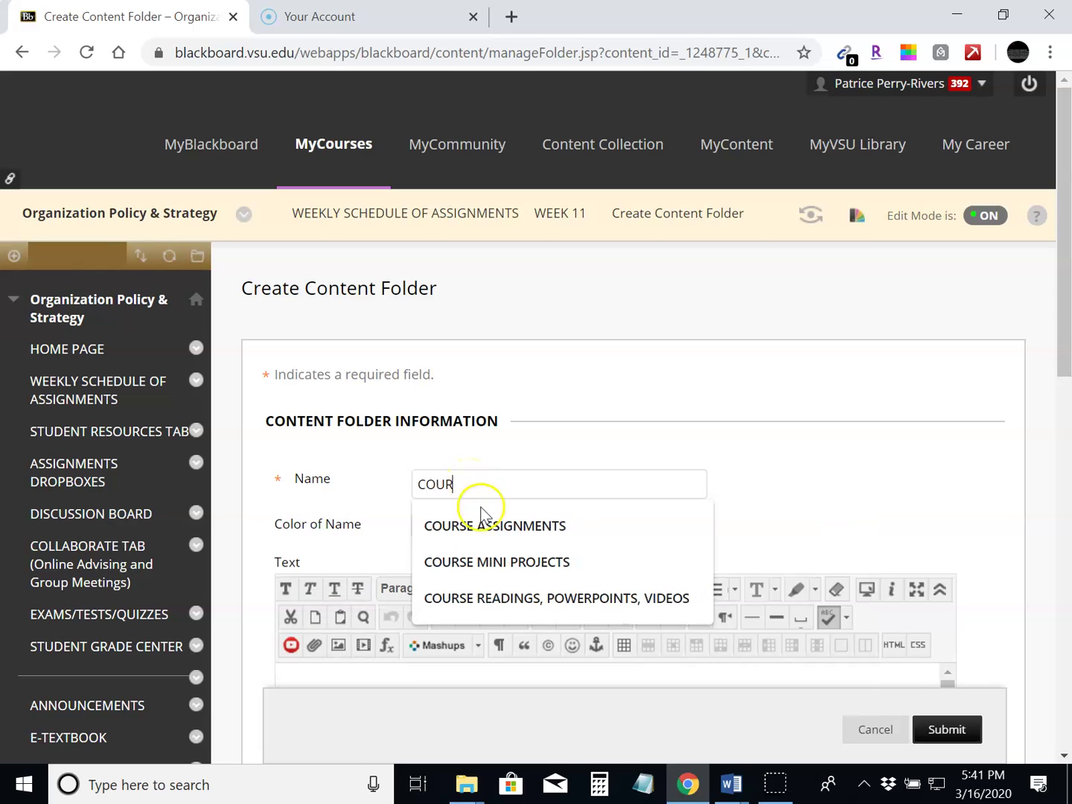
click(677, 607)
drag(1063, 288, 1067, 420)
click(950, 732)
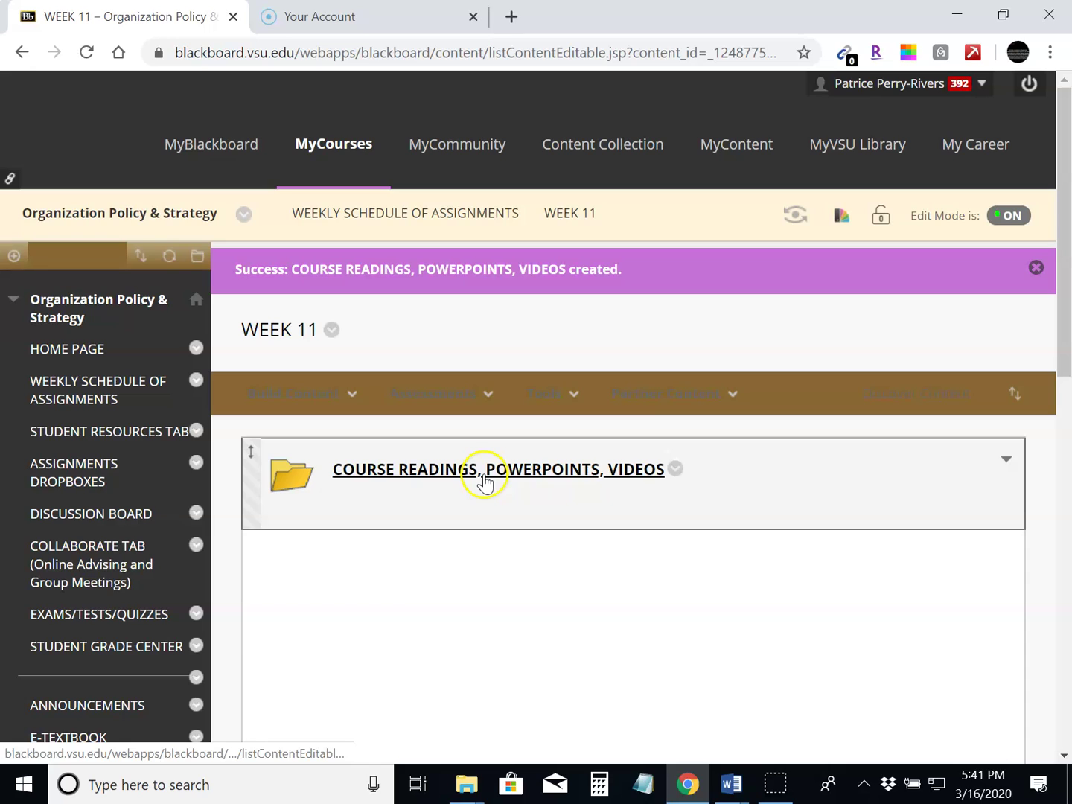
- Open the COURSE READINGS, POWERPOINTS, VIDEOS folder and start a new course link in it
click(484, 482)
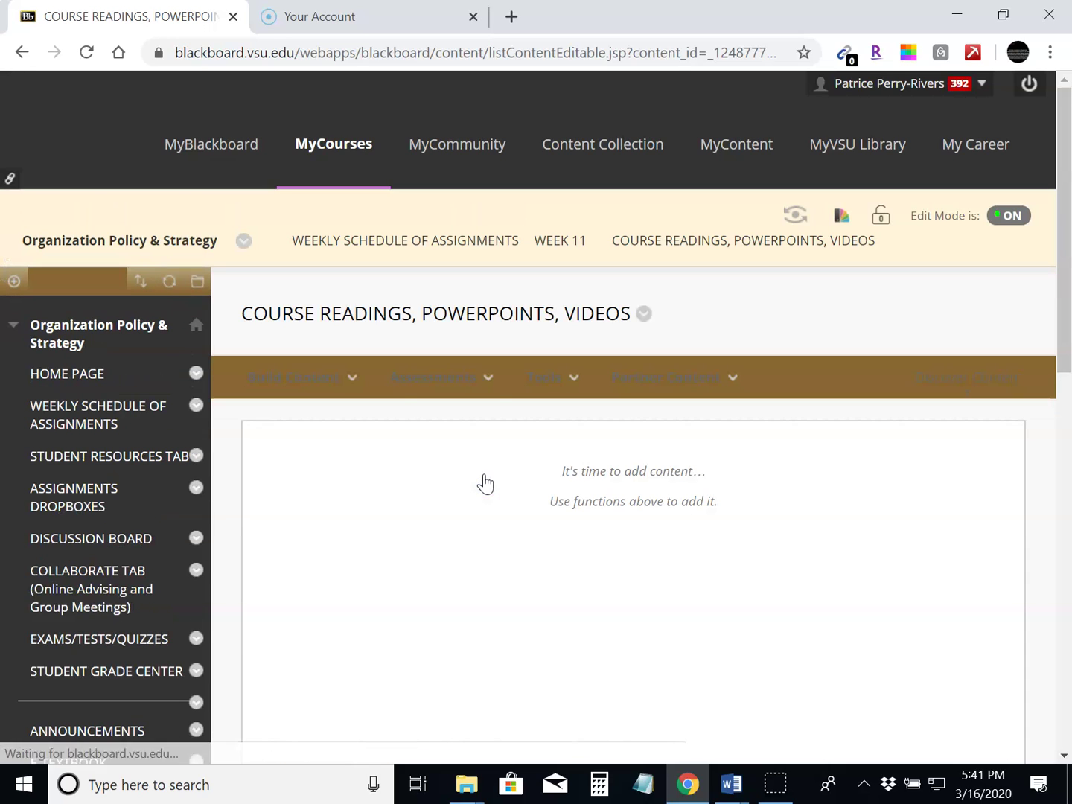
click(436, 380)
click(341, 381)
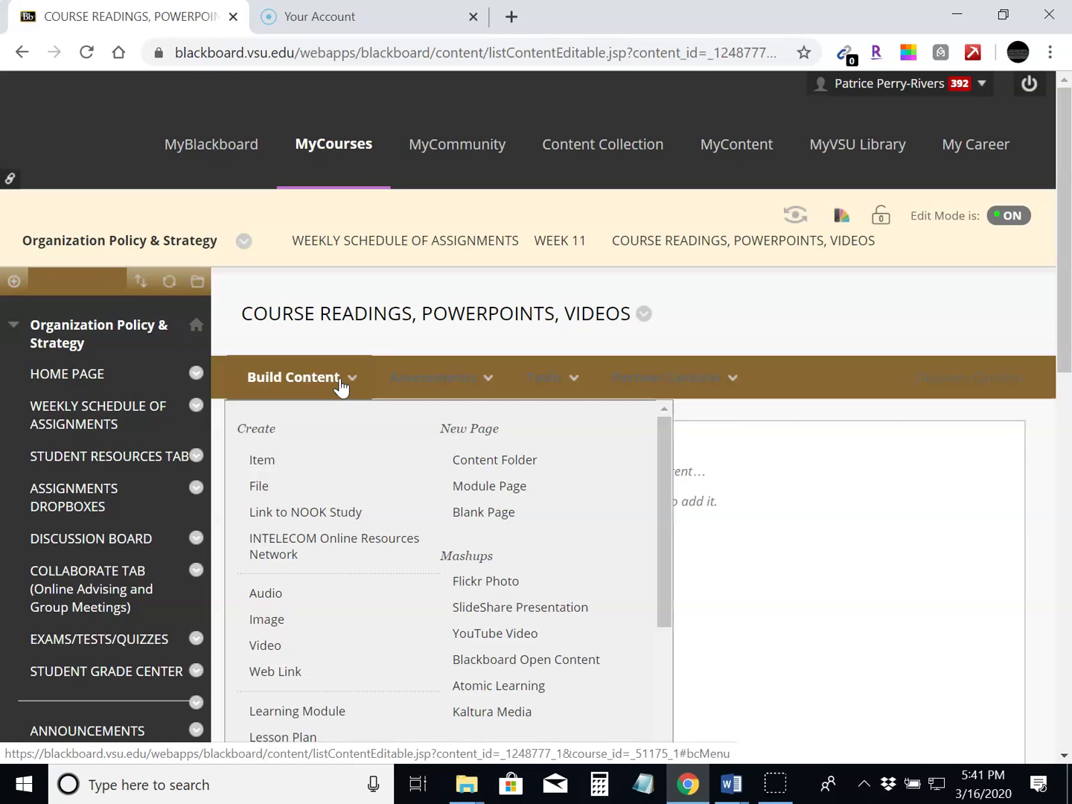
click(265, 491)
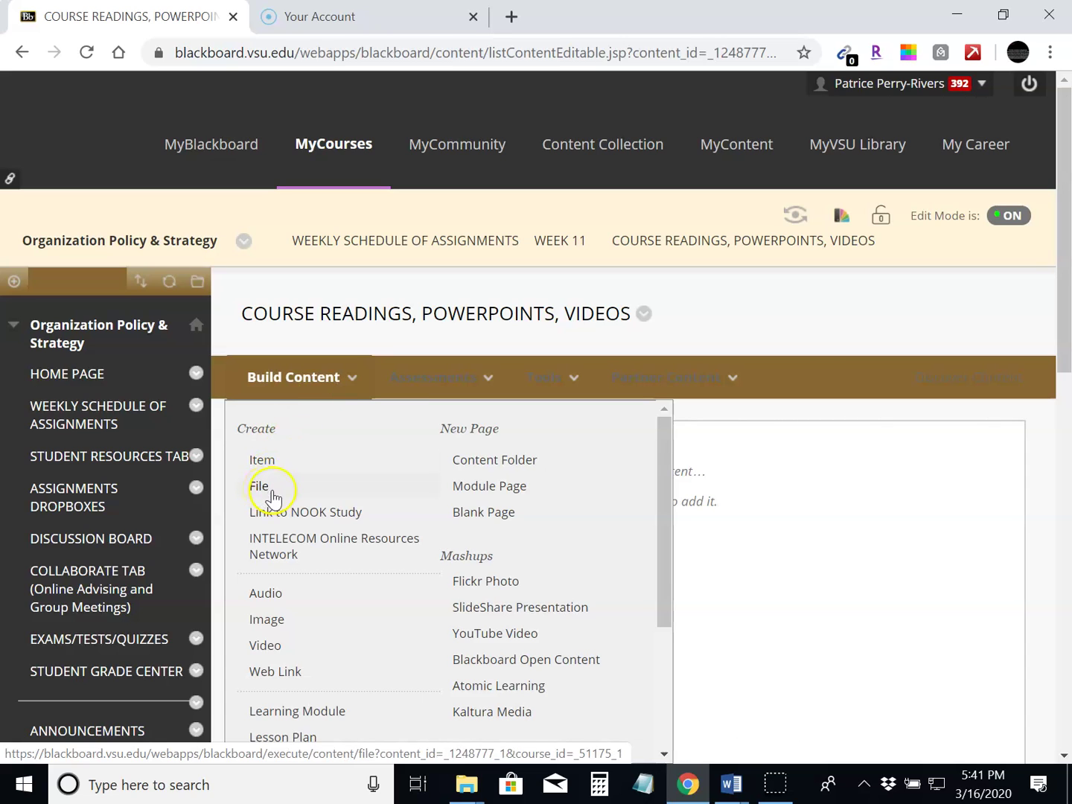
click(436, 377)
click(351, 380)
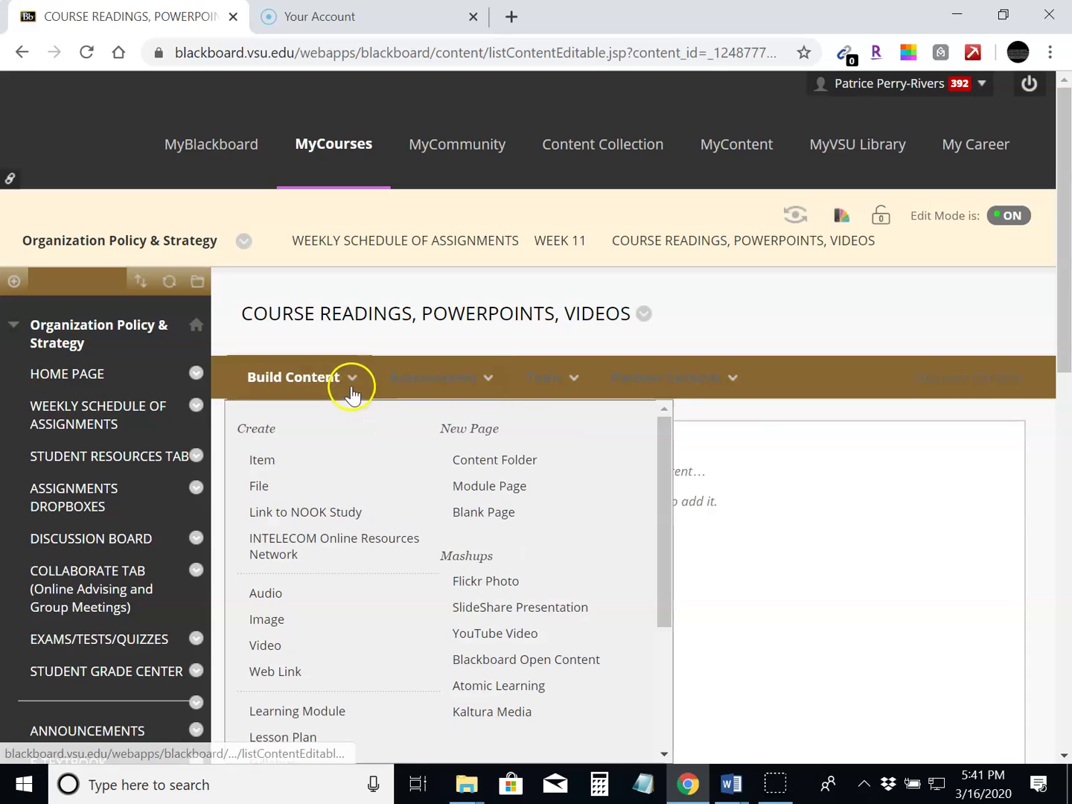
drag(663, 594, 654, 687)
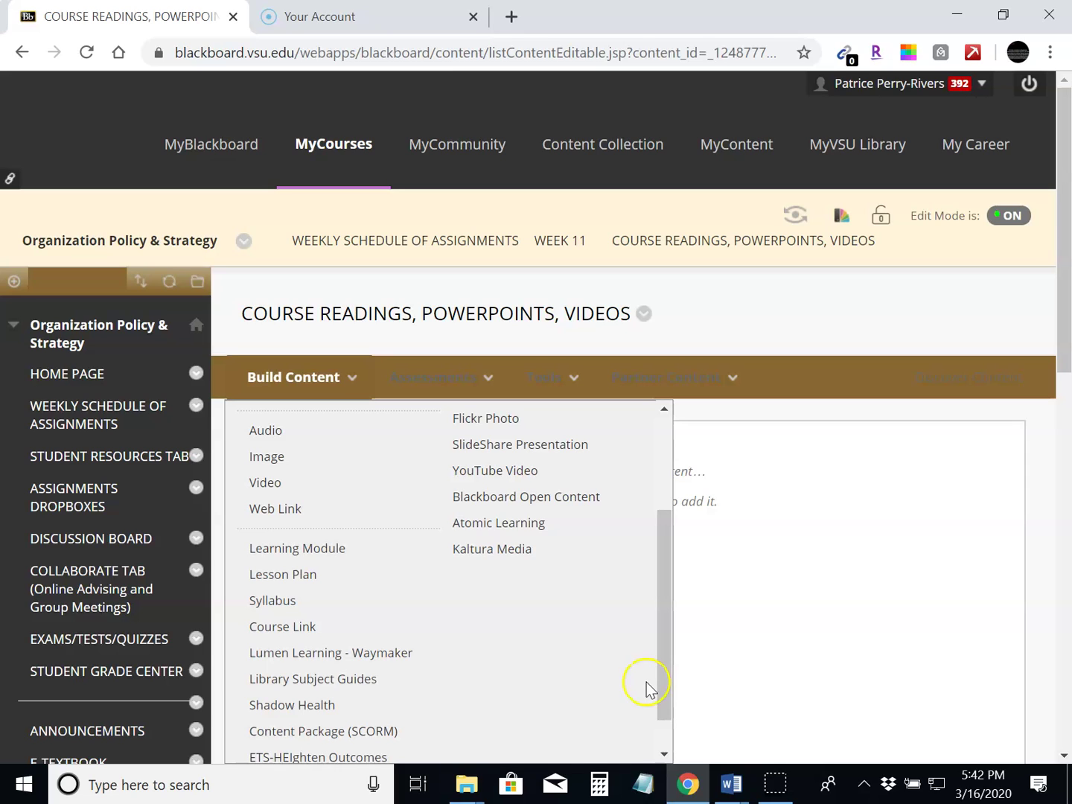
click(277, 378)
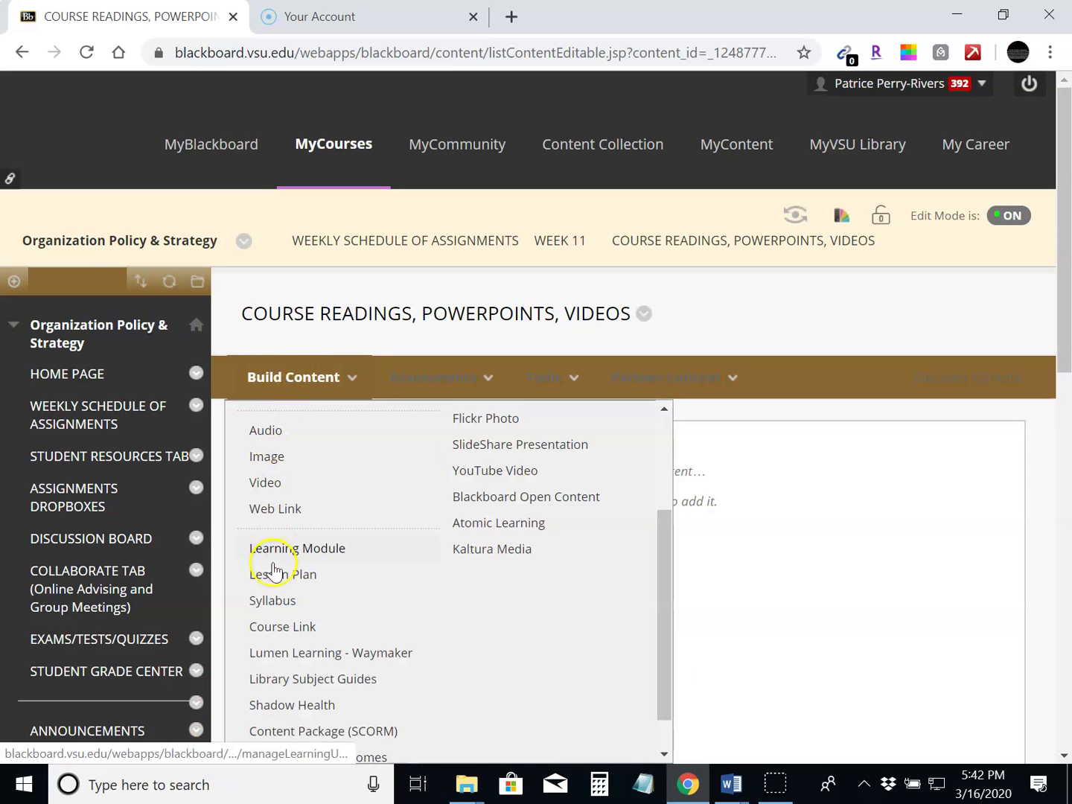
click(278, 630)
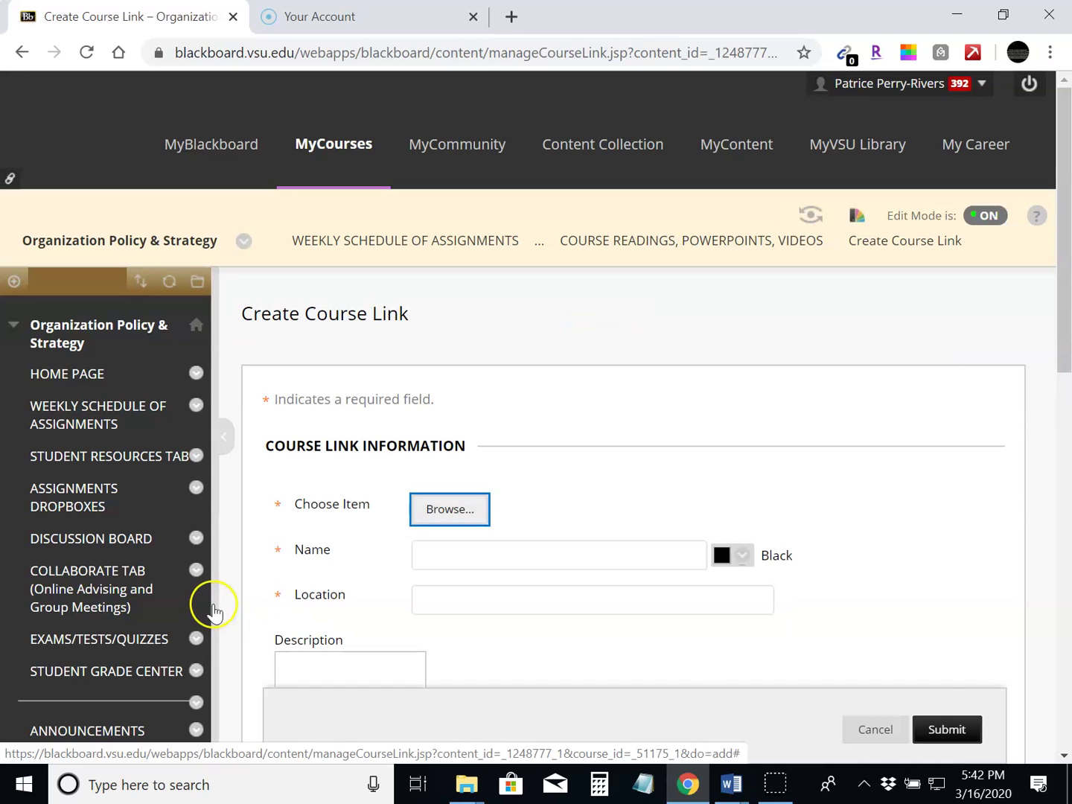
- Choose Chapter 10: Corporate-Level Strategy: Related and Unrelated Diversification as the course link's item and submit the link
click(451, 513)
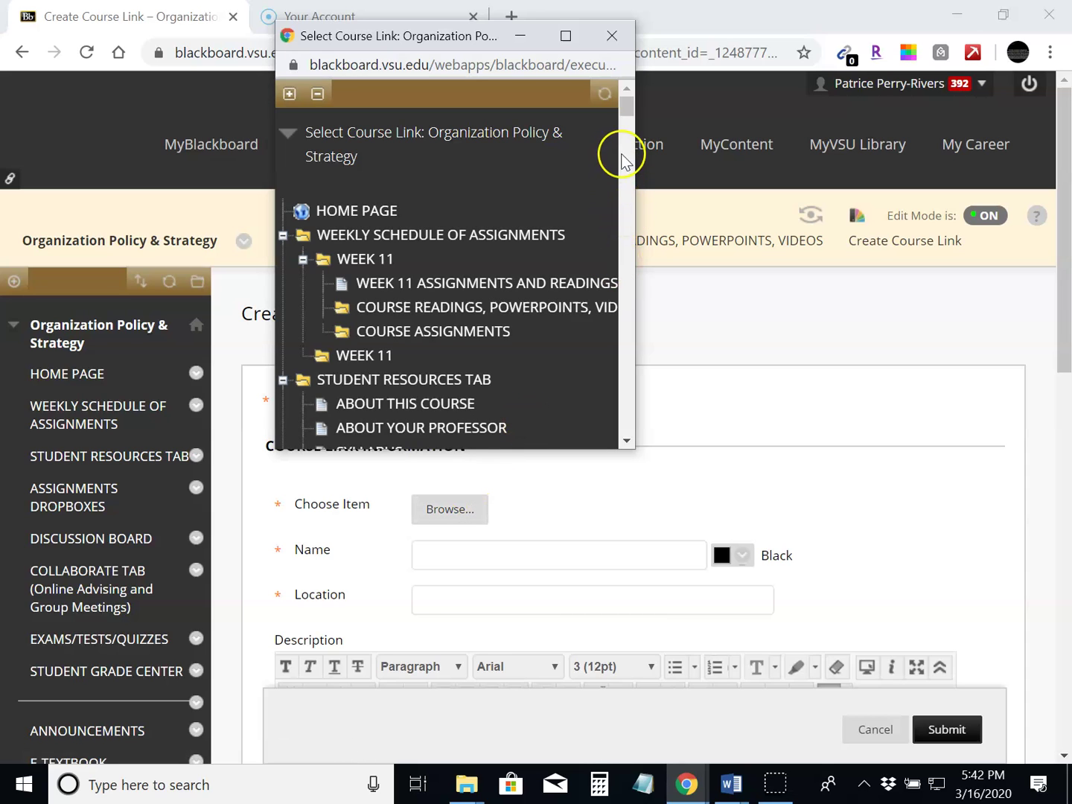
drag(627, 105, 627, 167)
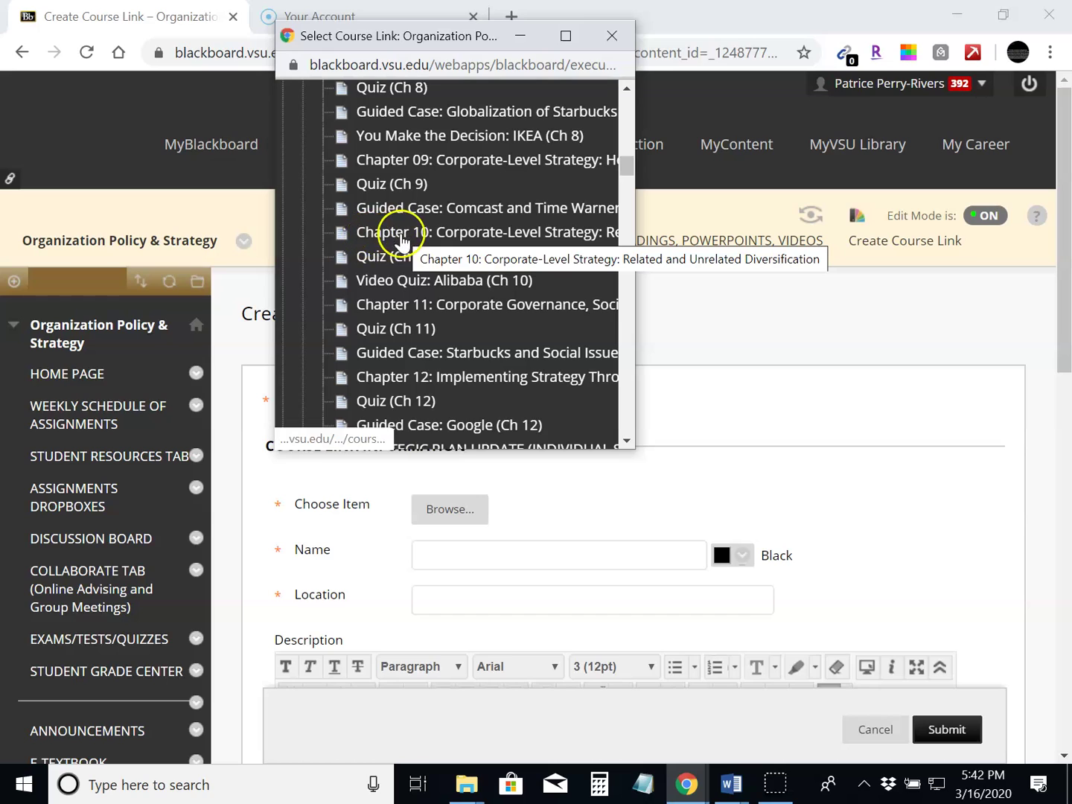
click(427, 237)
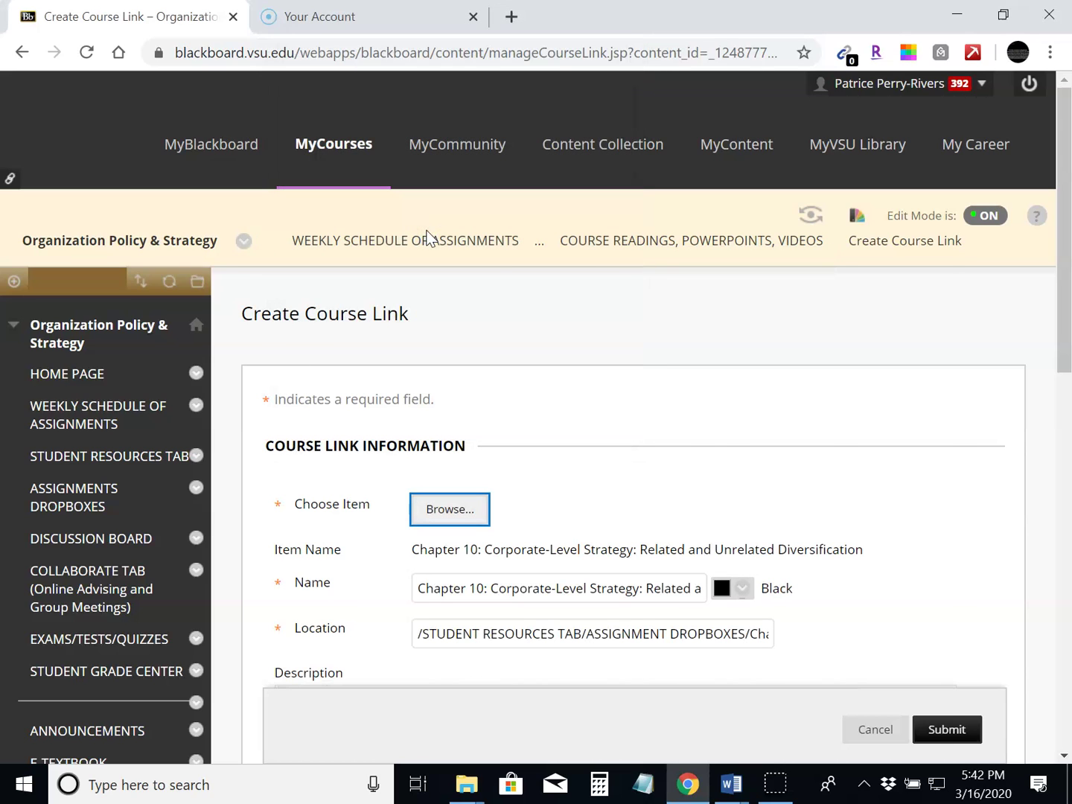
click(948, 731)
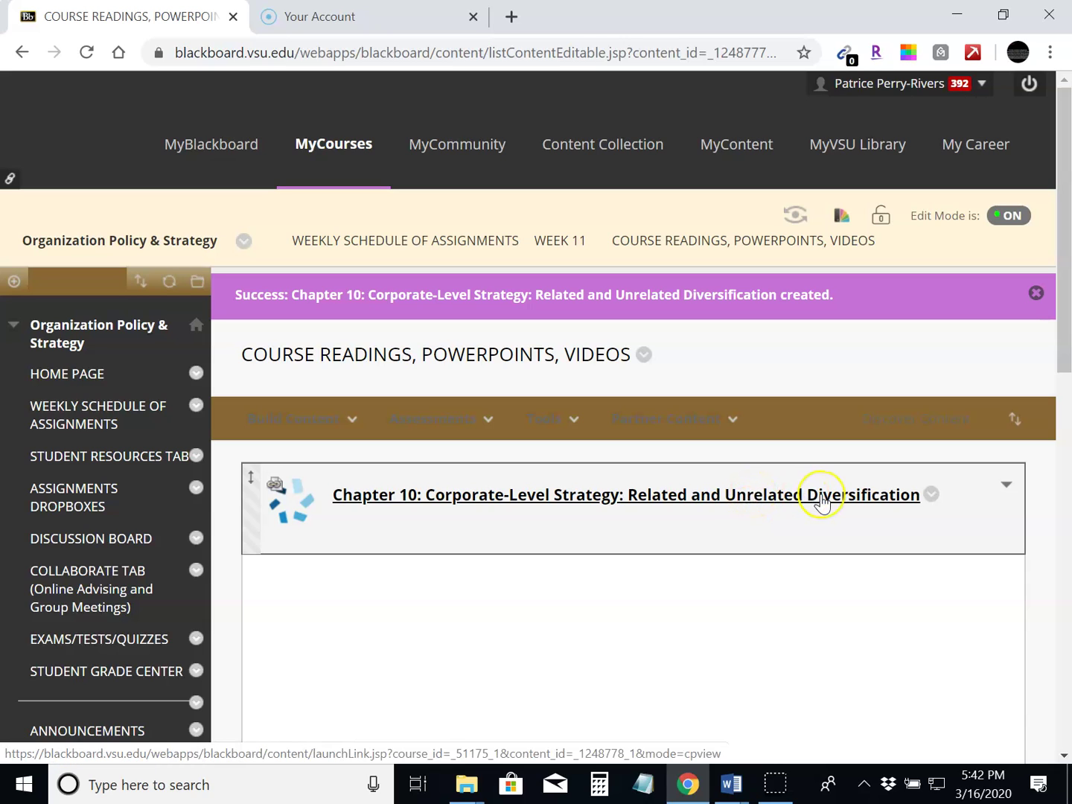
- Switch to the Word syllabus to check the Week 11 theory topic and readings, and return to Blackboard in Chrome
click(315, 417)
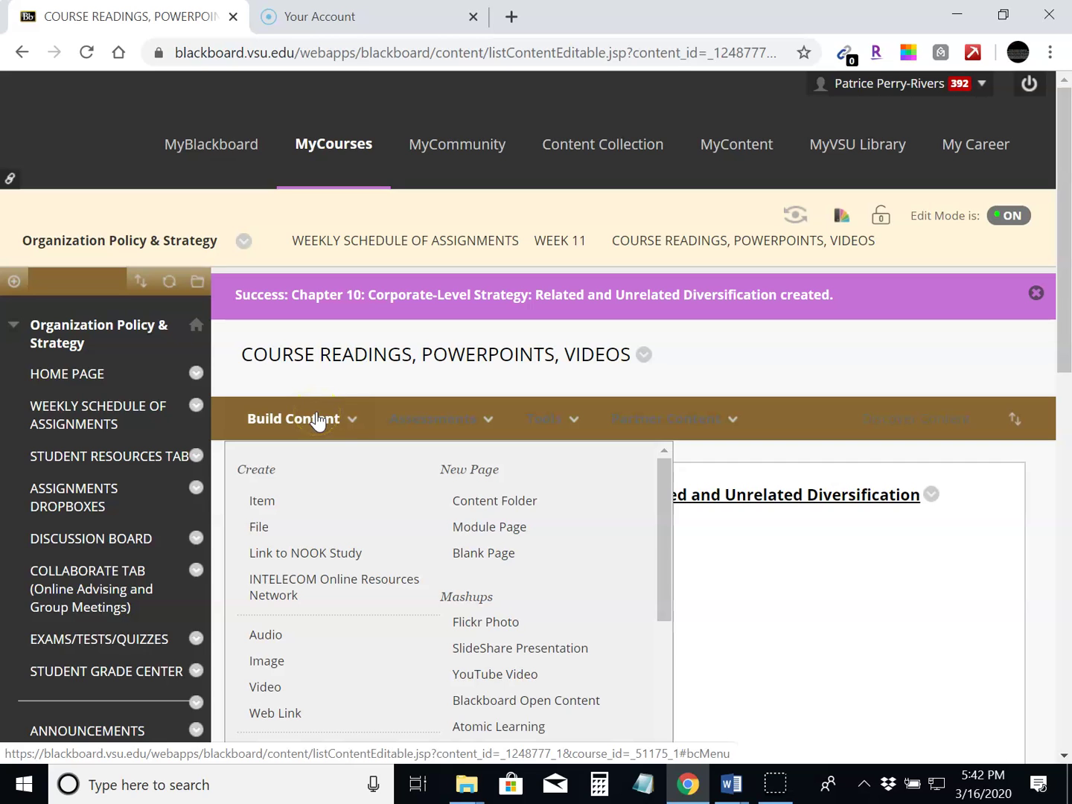
click(834, 670)
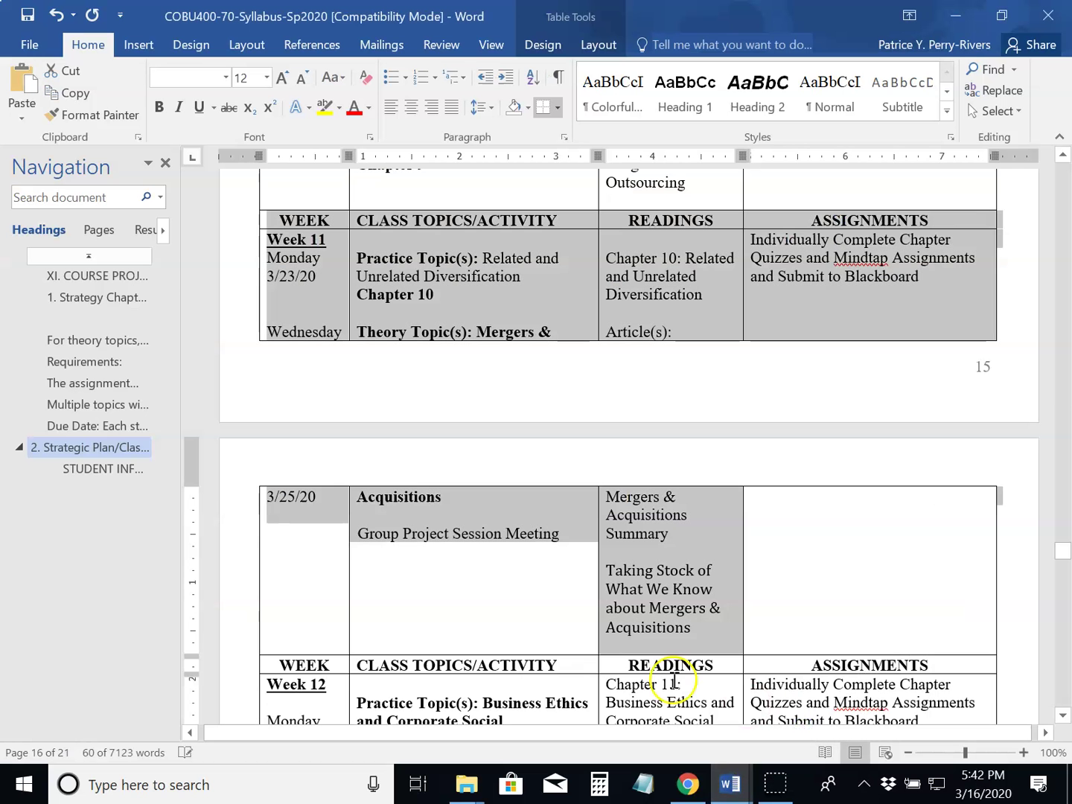
click(391, 333)
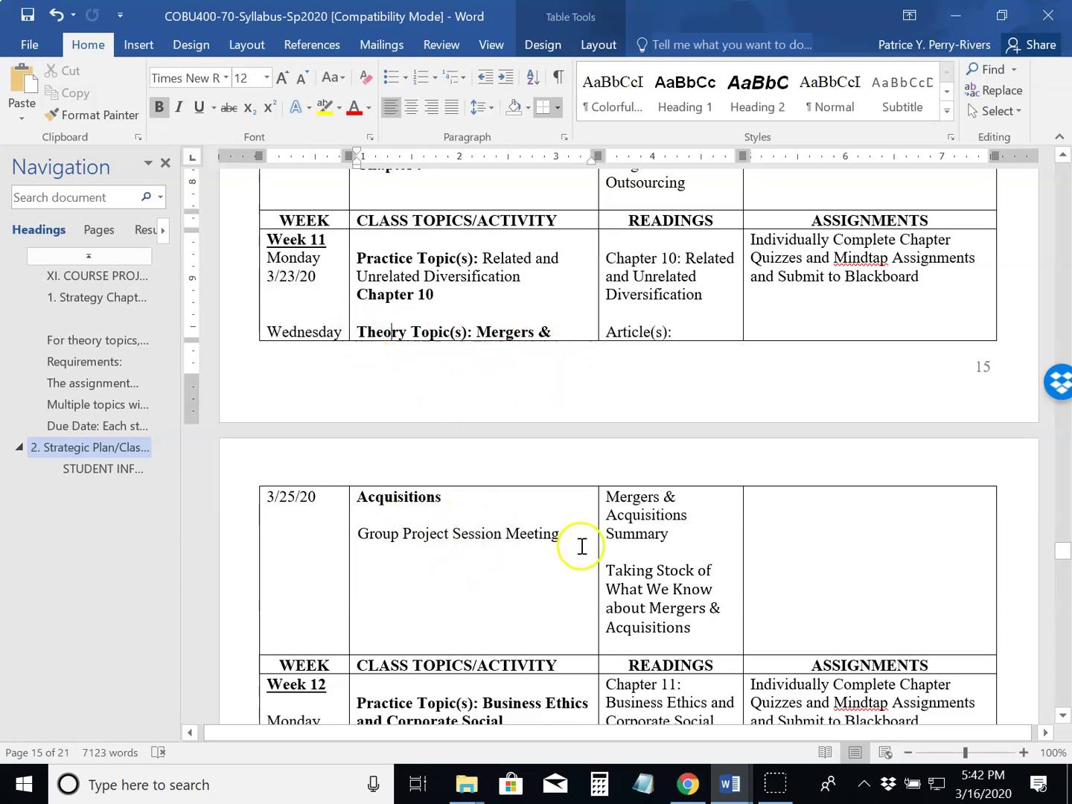
click(686, 783)
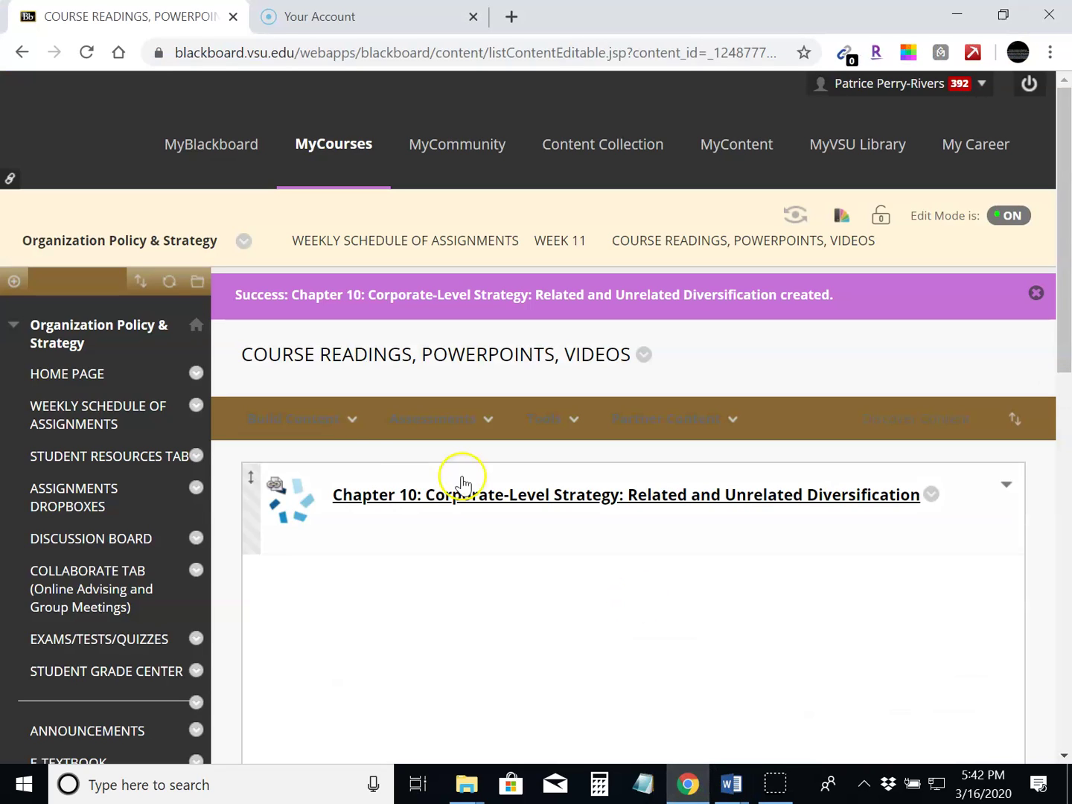
- Add a course link to the MERGERS & ACQUISITIONS folder from the strategy theory readings and submit it
drag(1070, 343, 1053, 474)
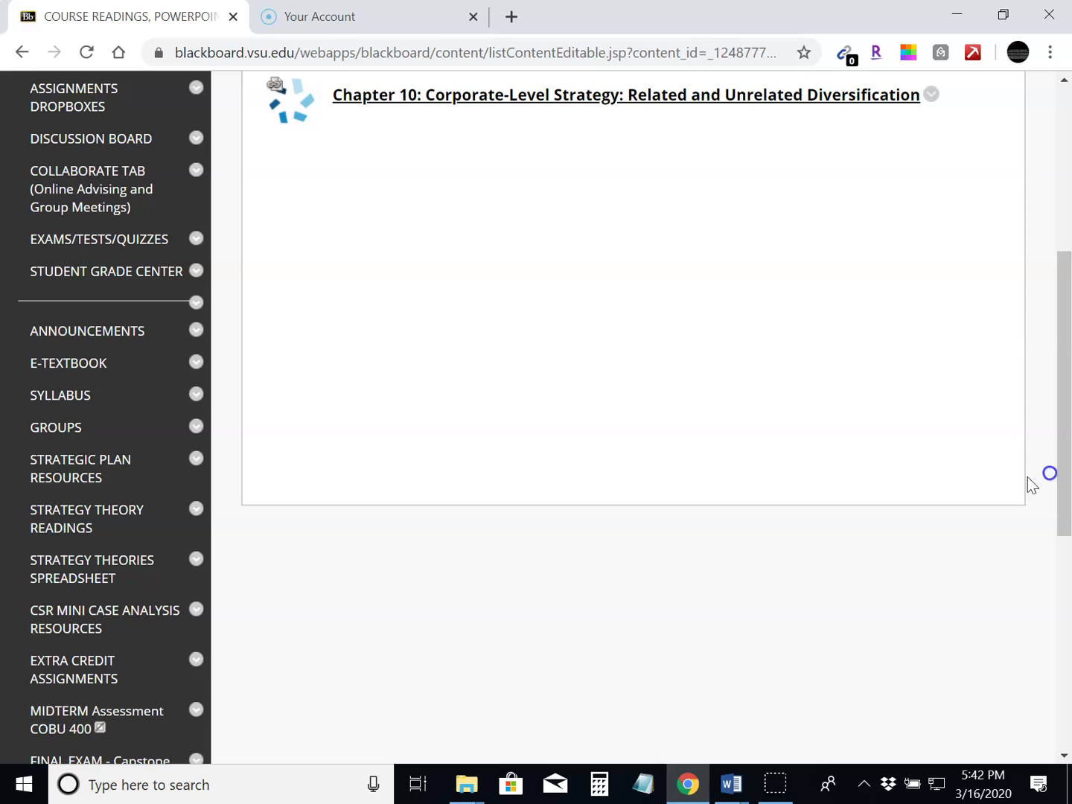
drag(1066, 350, 1044, 227)
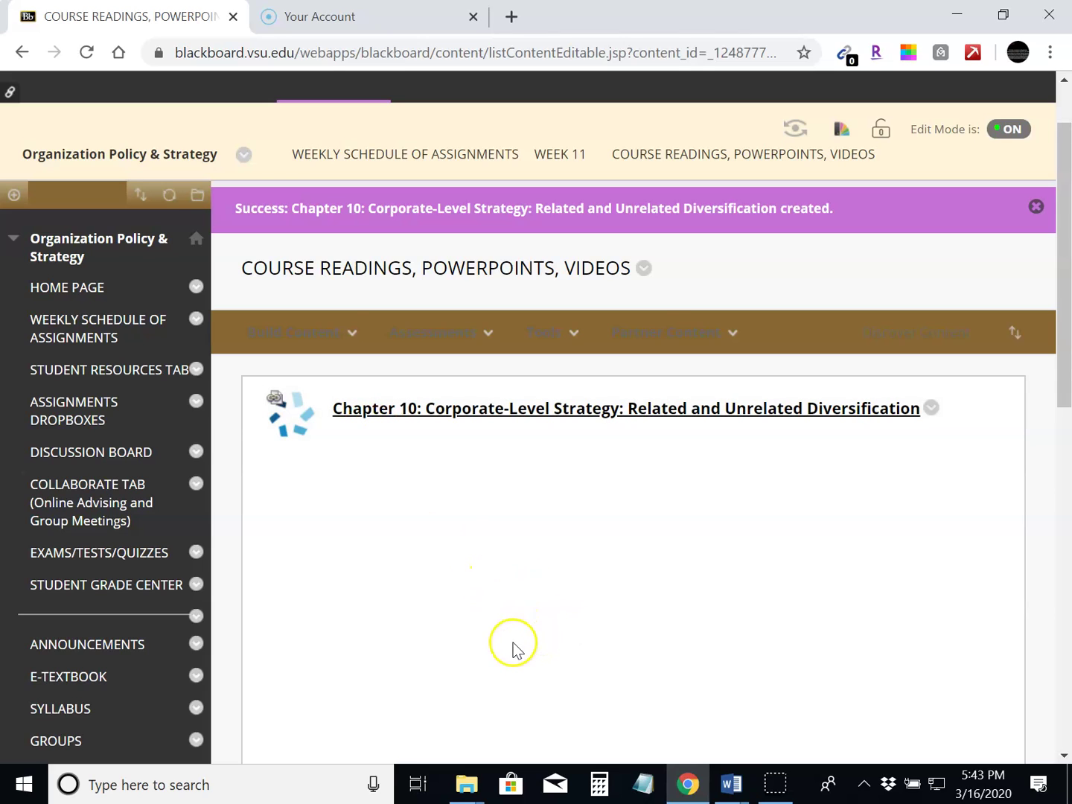
click(328, 333)
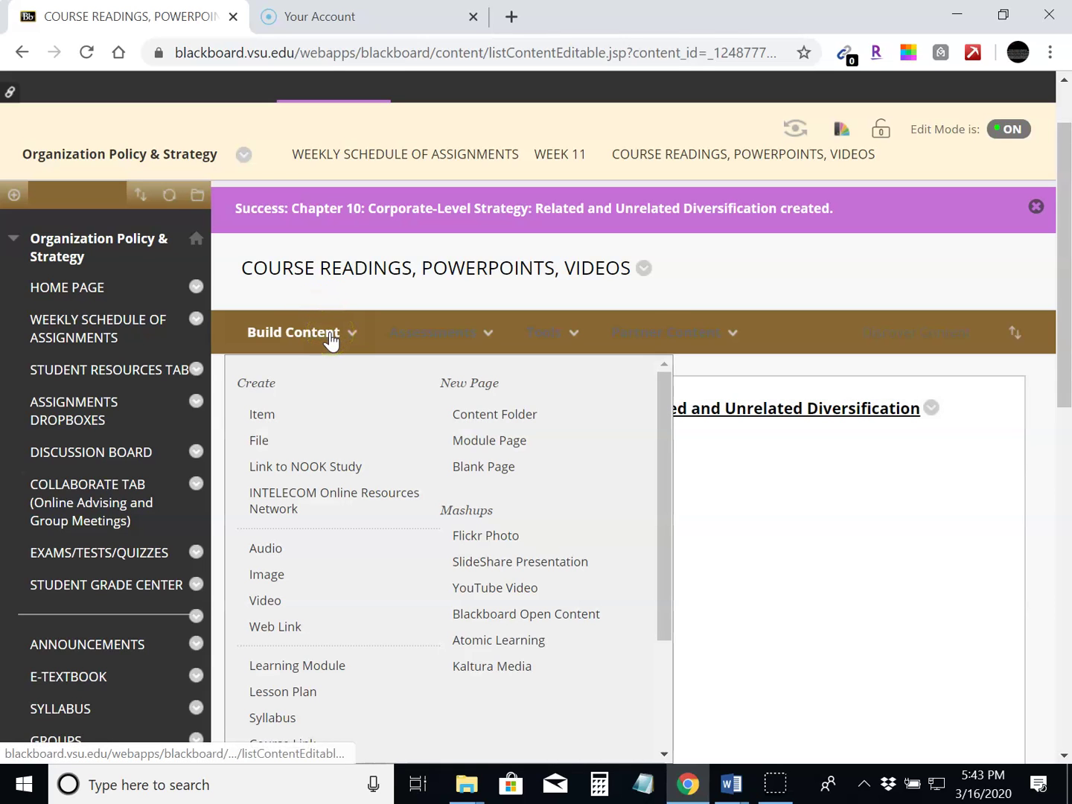
scroll(652, 611, down, 1)
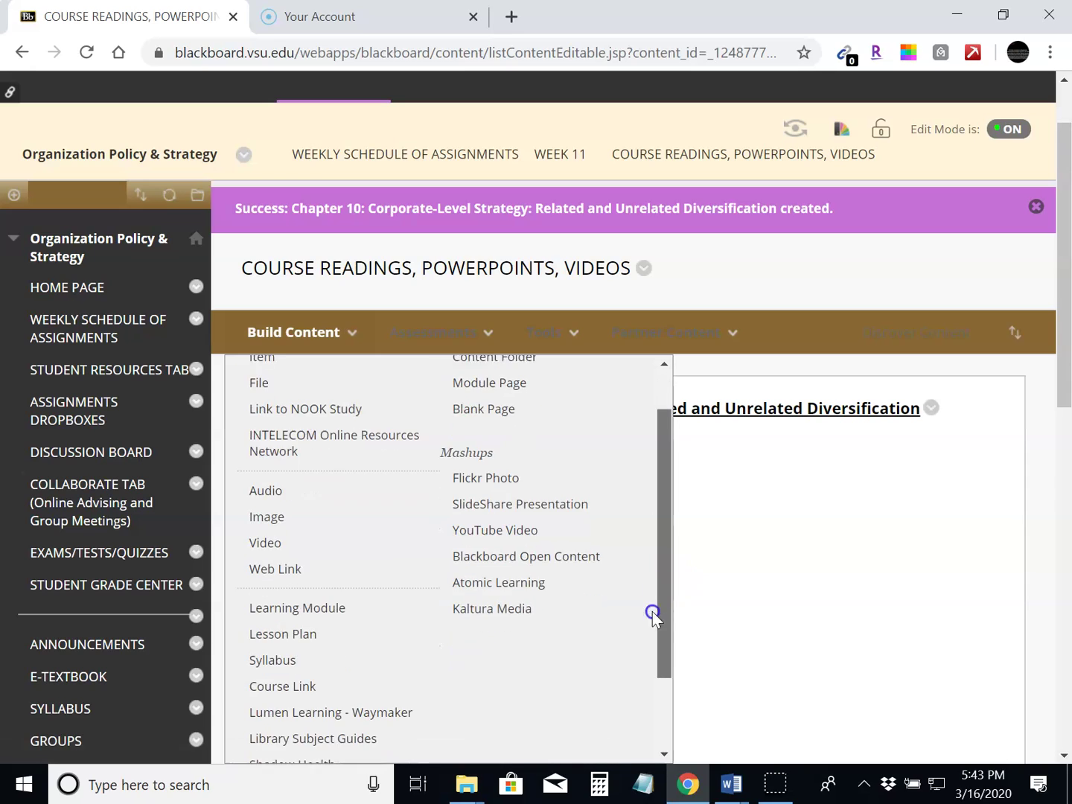
click(272, 675)
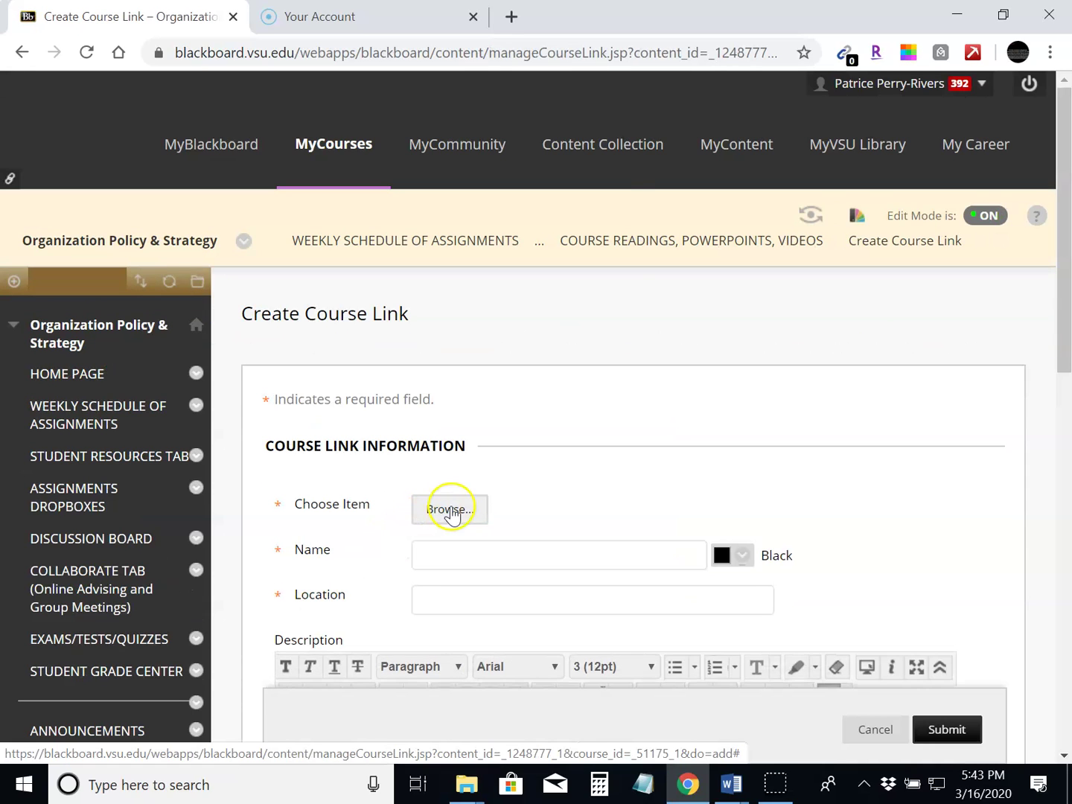
click(450, 511)
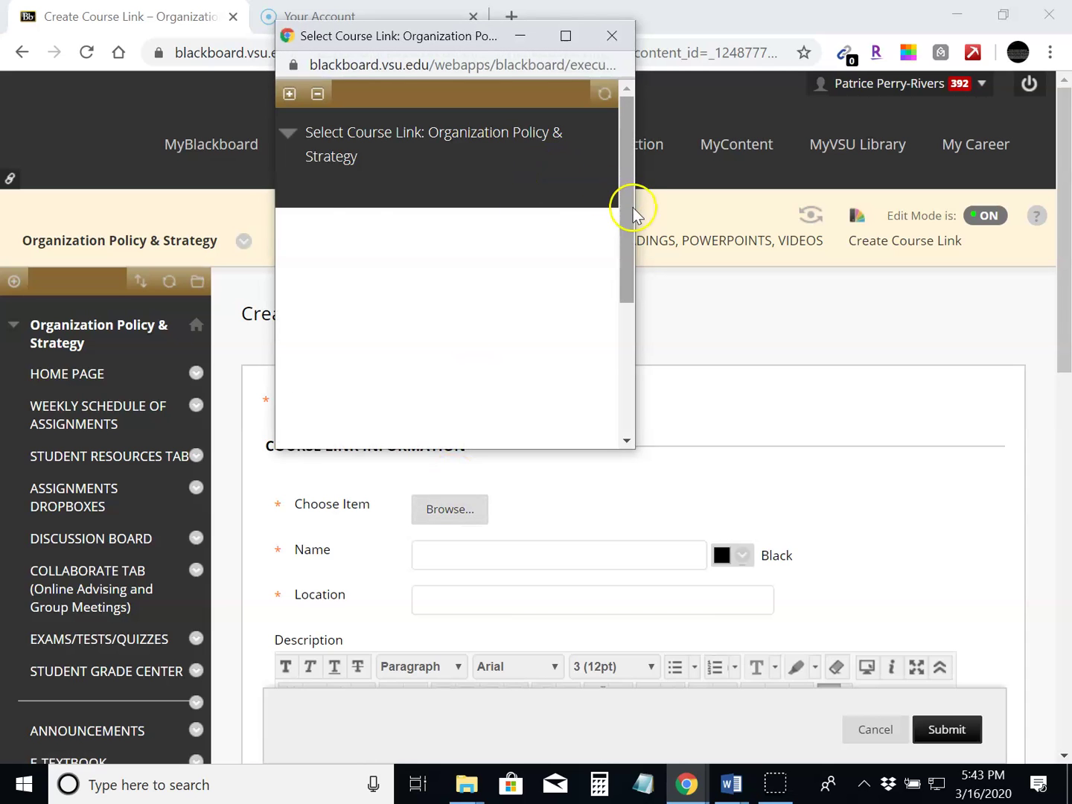
drag(625, 110, 622, 210)
scroll(630, 180, down, 4)
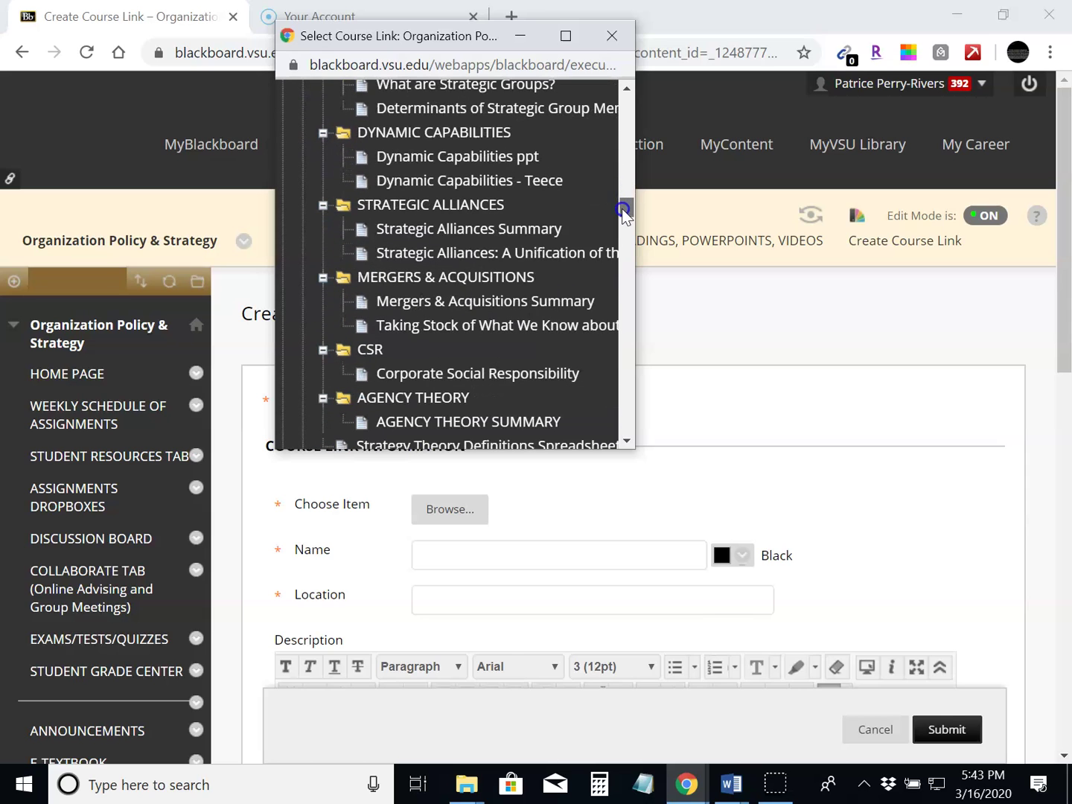
click(426, 278)
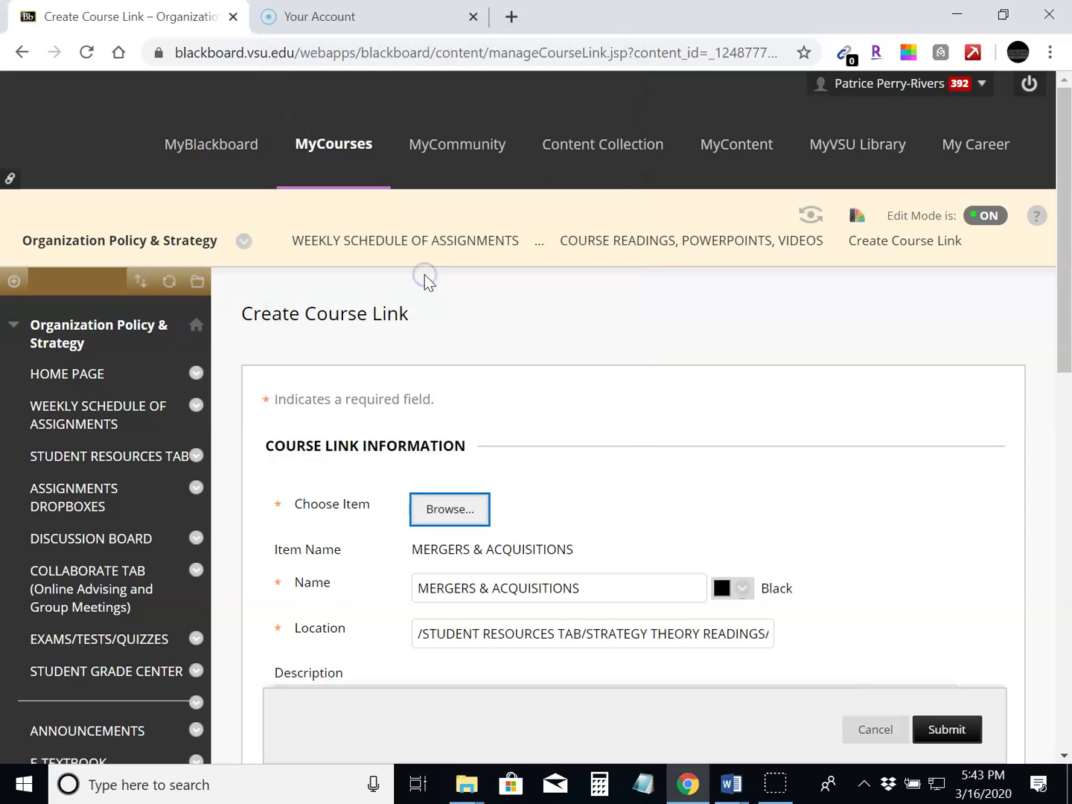
click(939, 734)
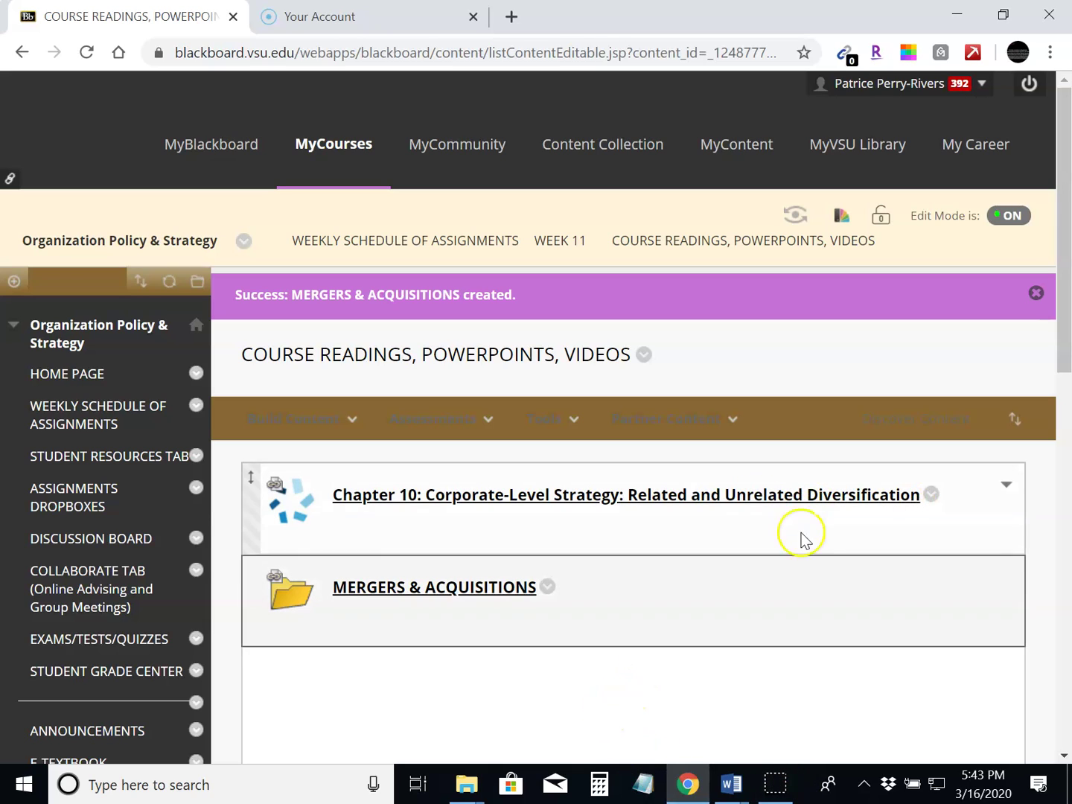
click(328, 423)
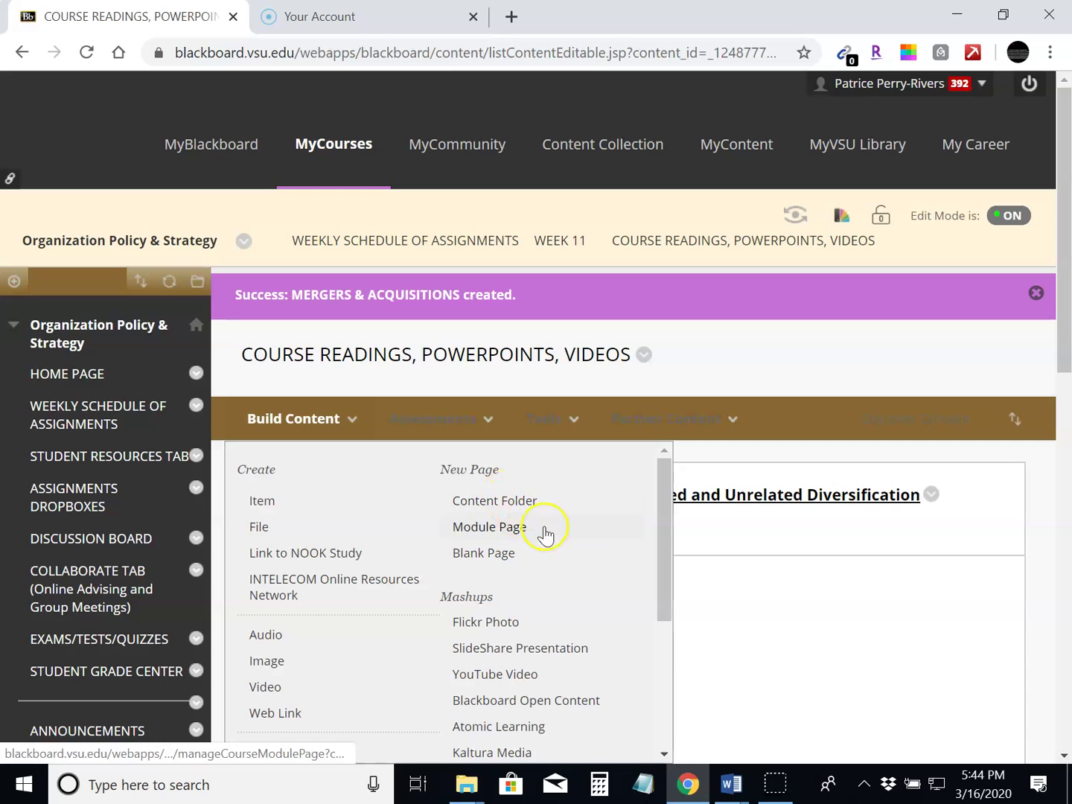
click(668, 526)
mouse_move(669, 526)
mouse_down()
mouse_move(654, 637)
mouse_move(654, 516)
mouse_up()
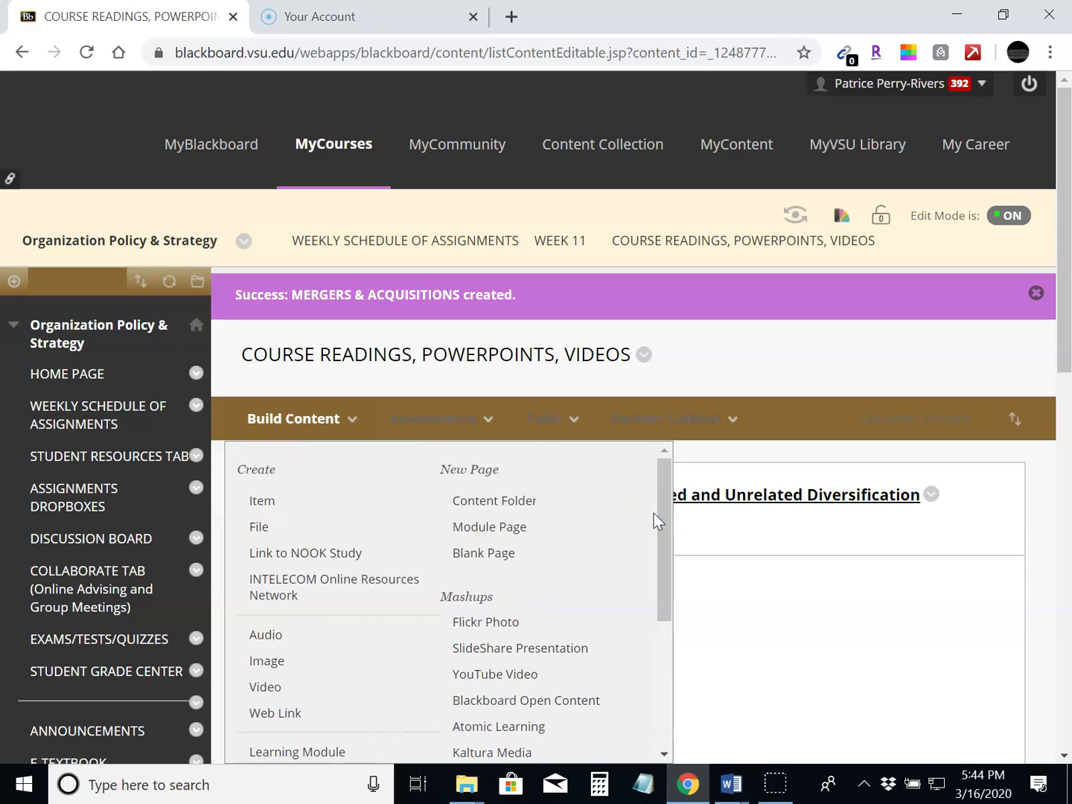
click(217, 510)
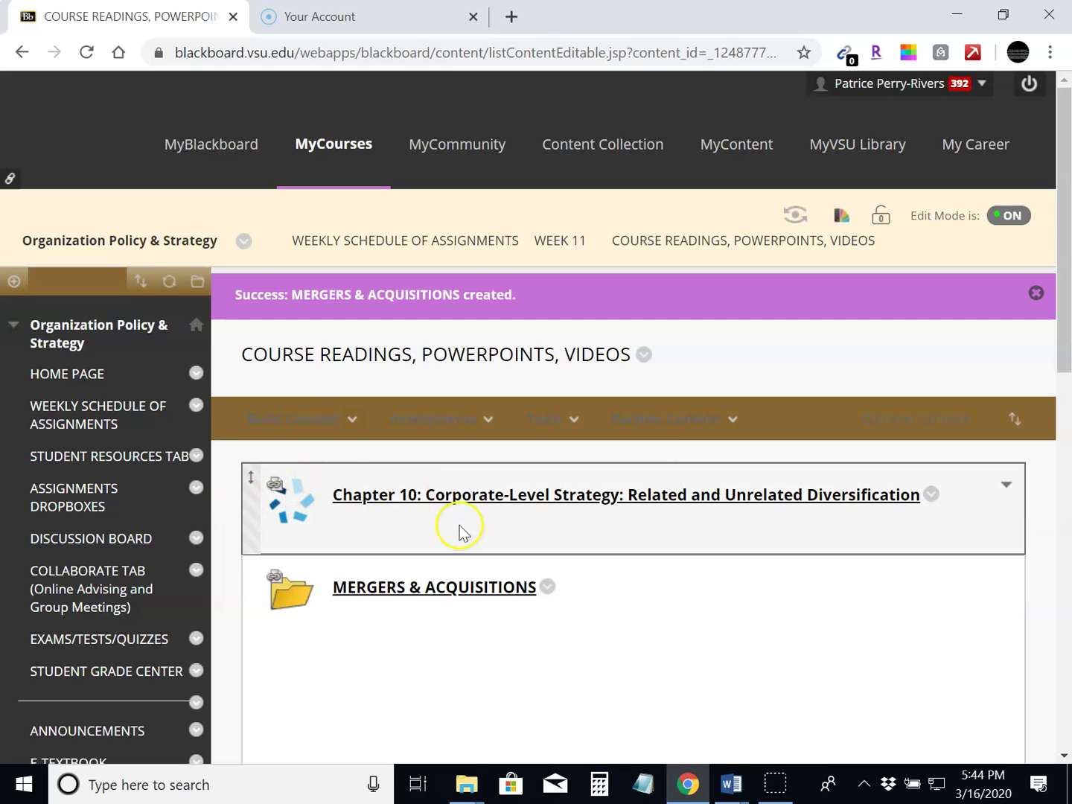
- Start a new content item in the COURSE READINGS, POWERPOINTS, VIDEOS folder and name it Instructor Summary of Chapter 10
click(323, 423)
click(258, 506)
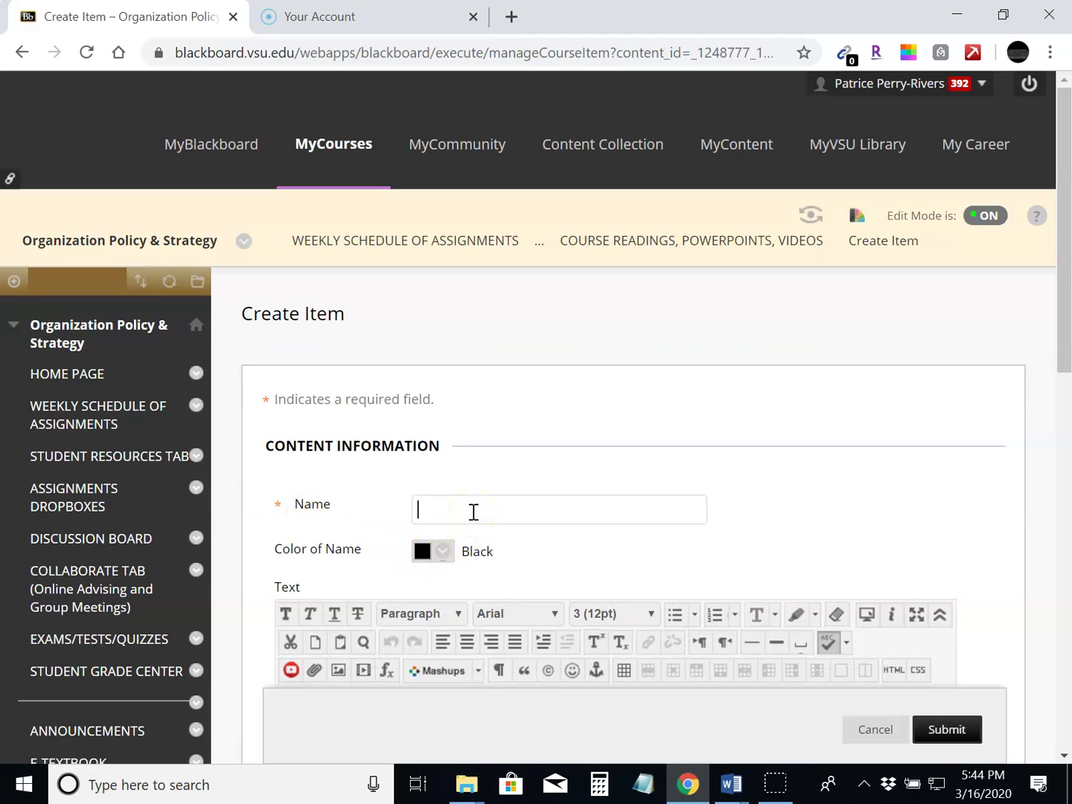
text(C)
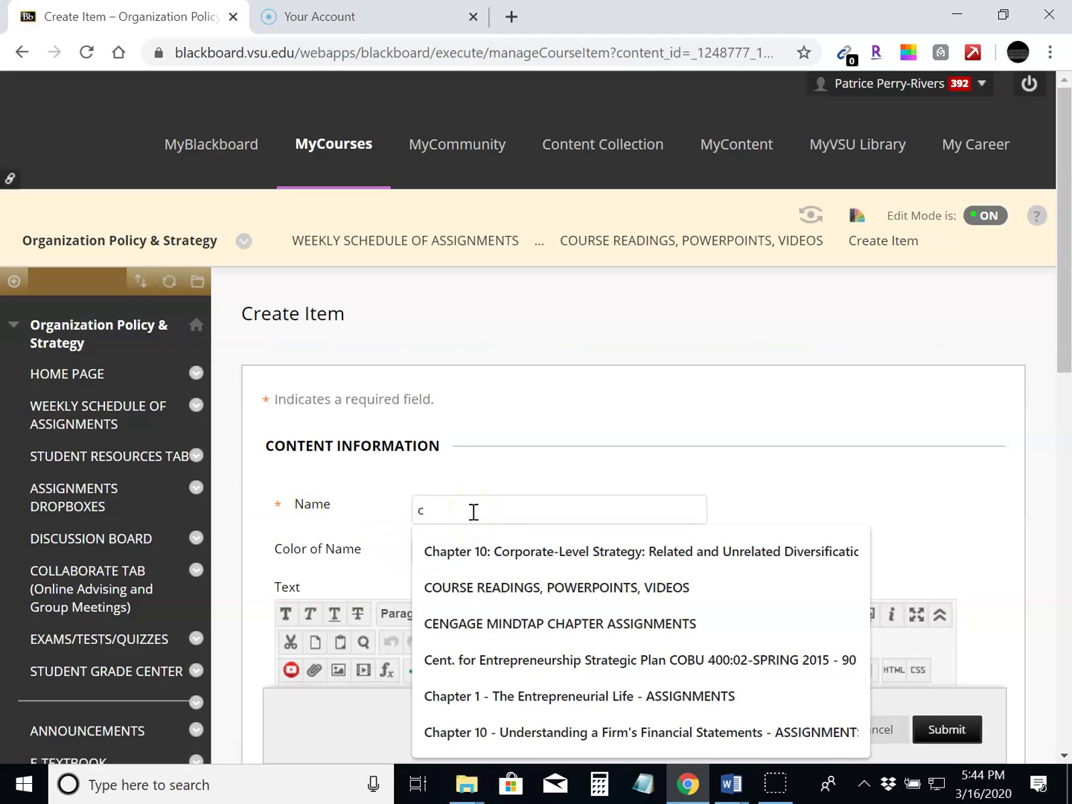
key(BackSpace)
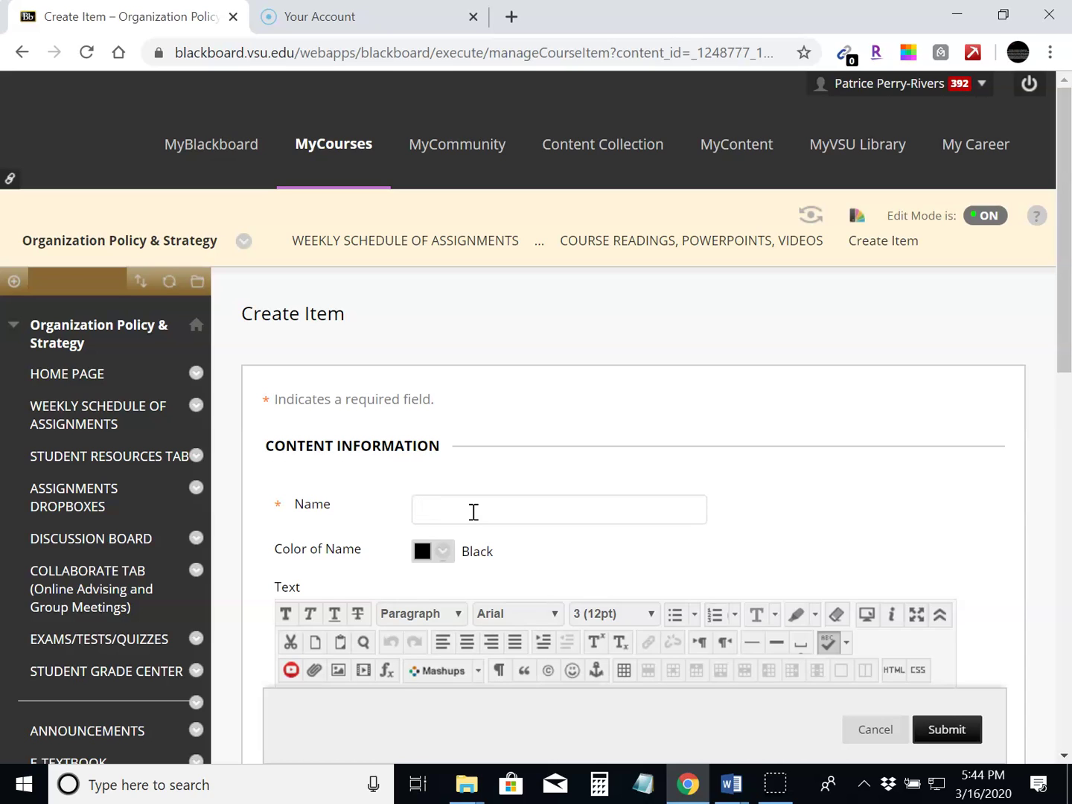
text(Ch)
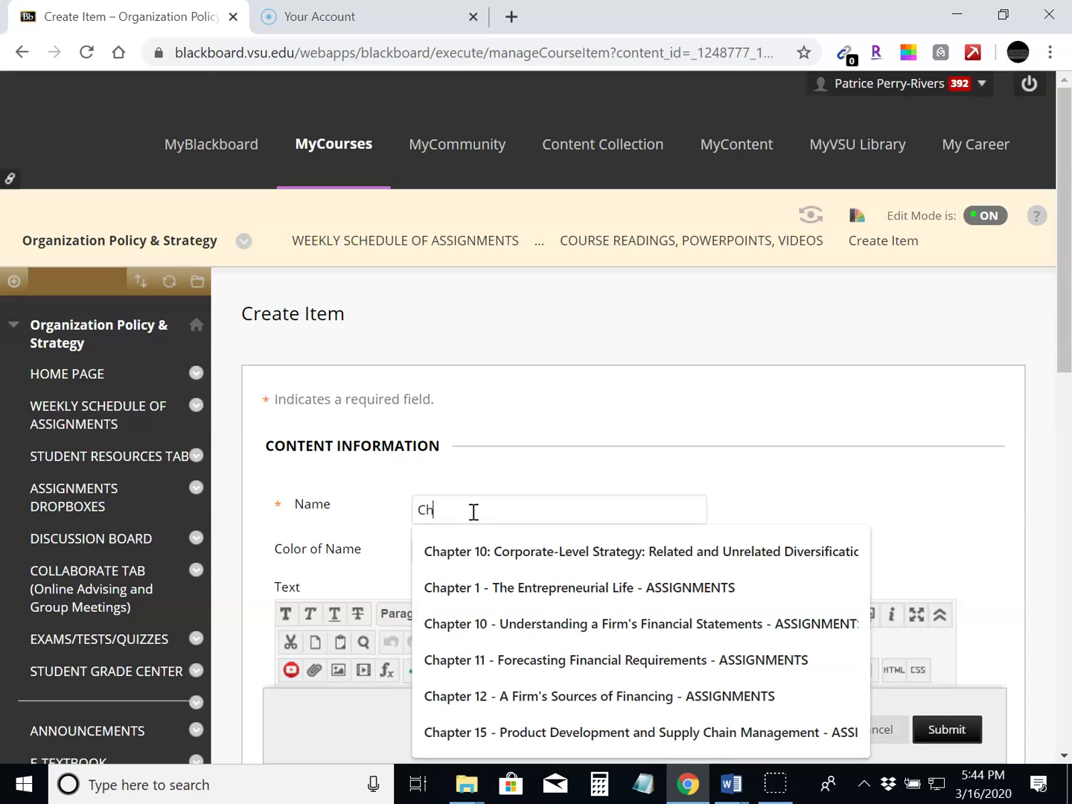
key(BackSpace)
key(BackSpace)
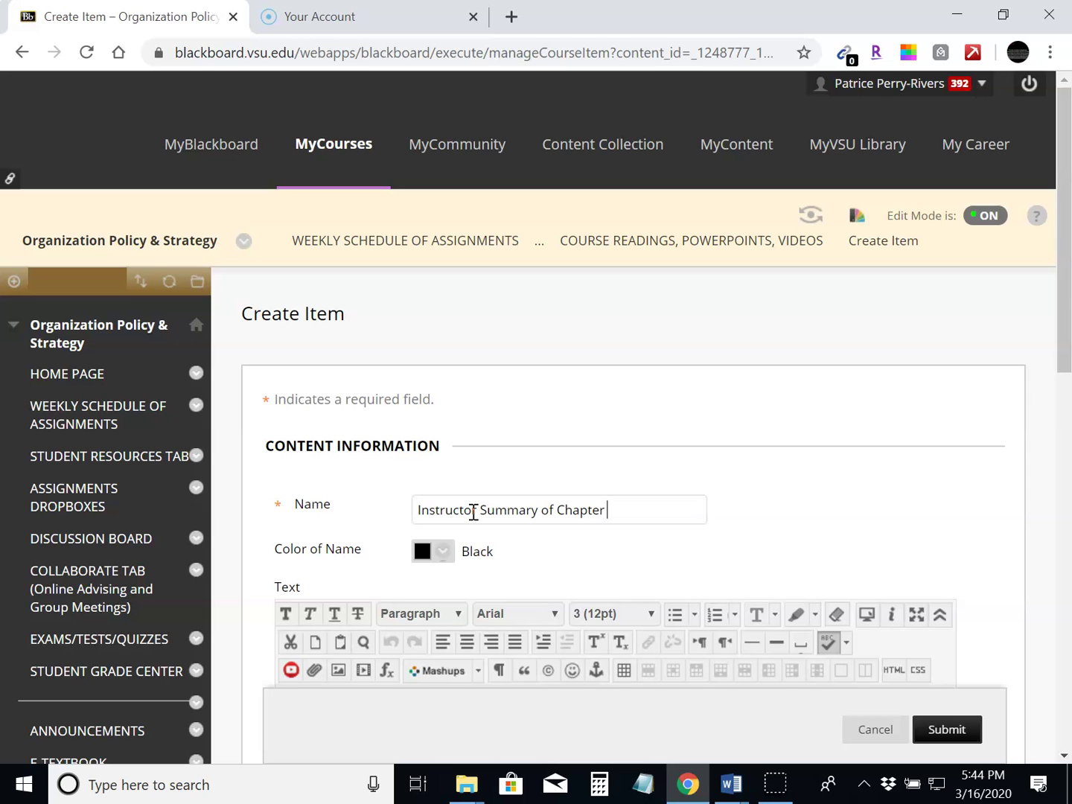
click(474, 513)
drag(1061, 227, 1056, 378)
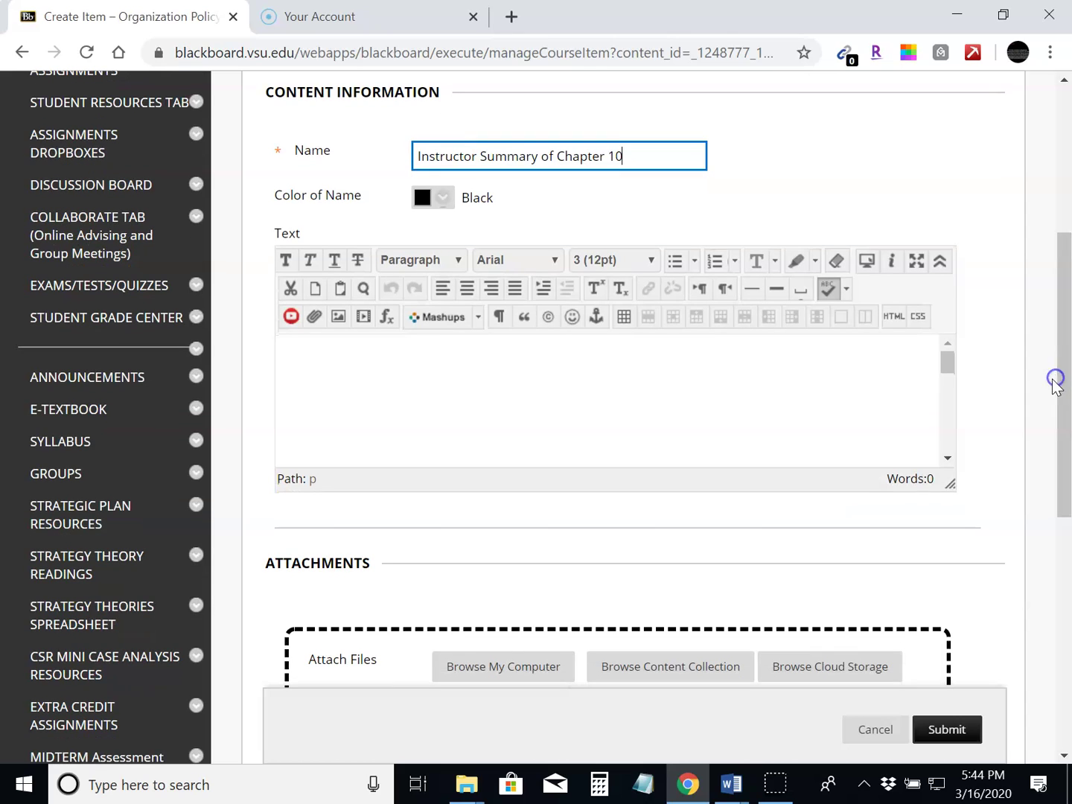
click(472, 395)
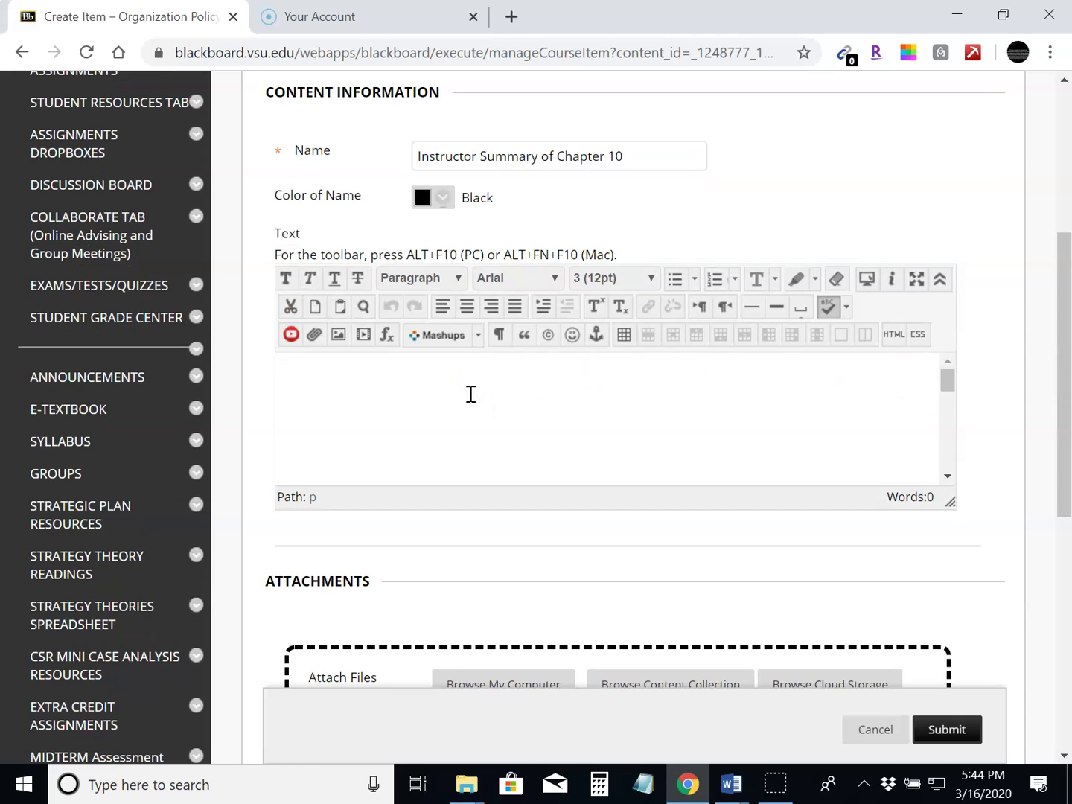
click(411, 374)
- Open the YouTube video "Chapter 10: Diversification as a Corporate Level Strategy" in a new browser tab and pause it
click(520, 18)
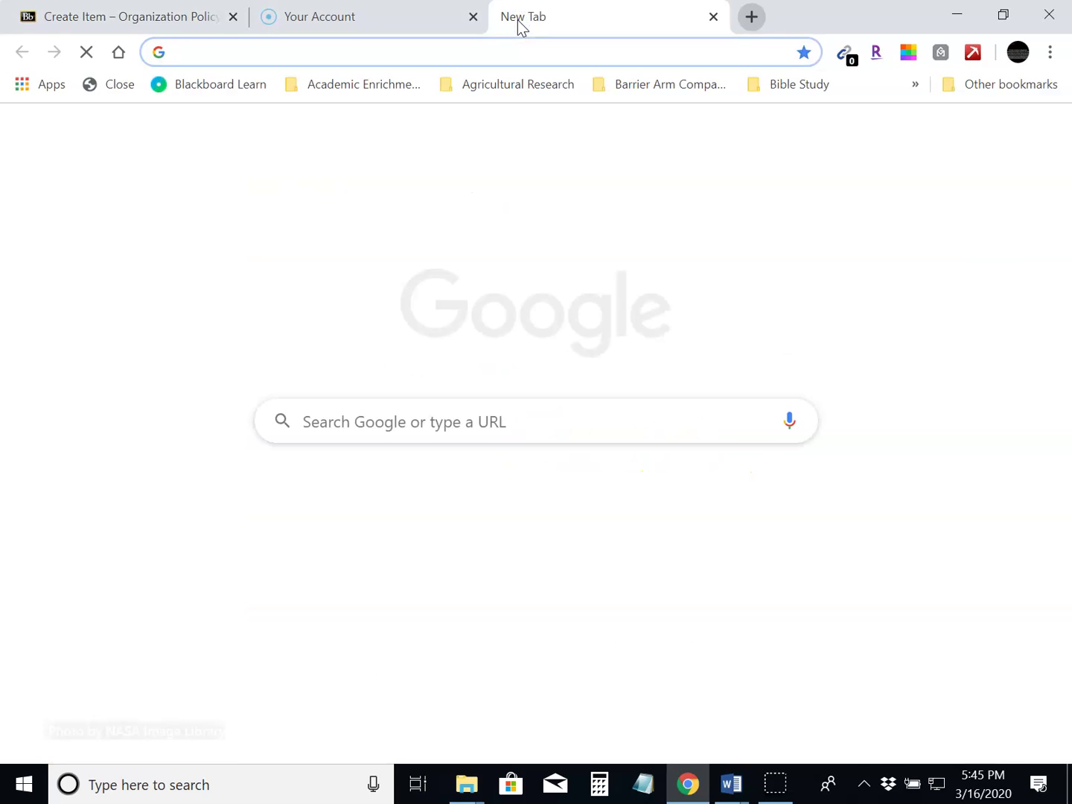
text(youtube.com)
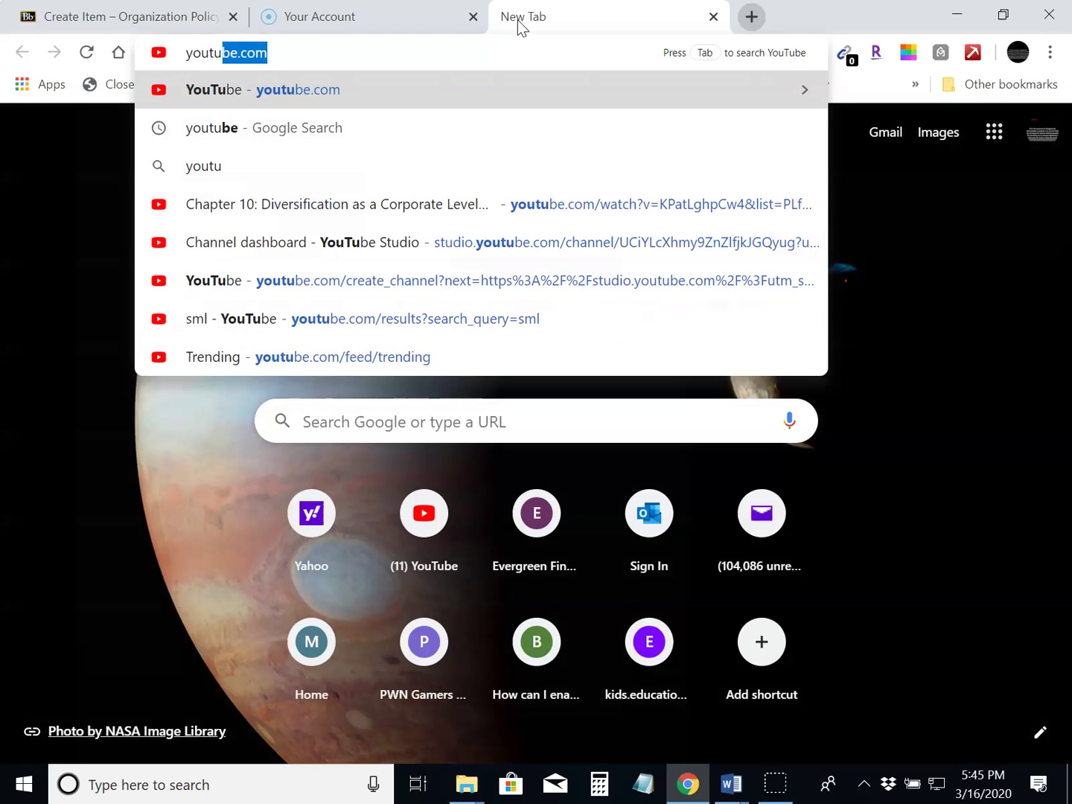
click(514, 214)
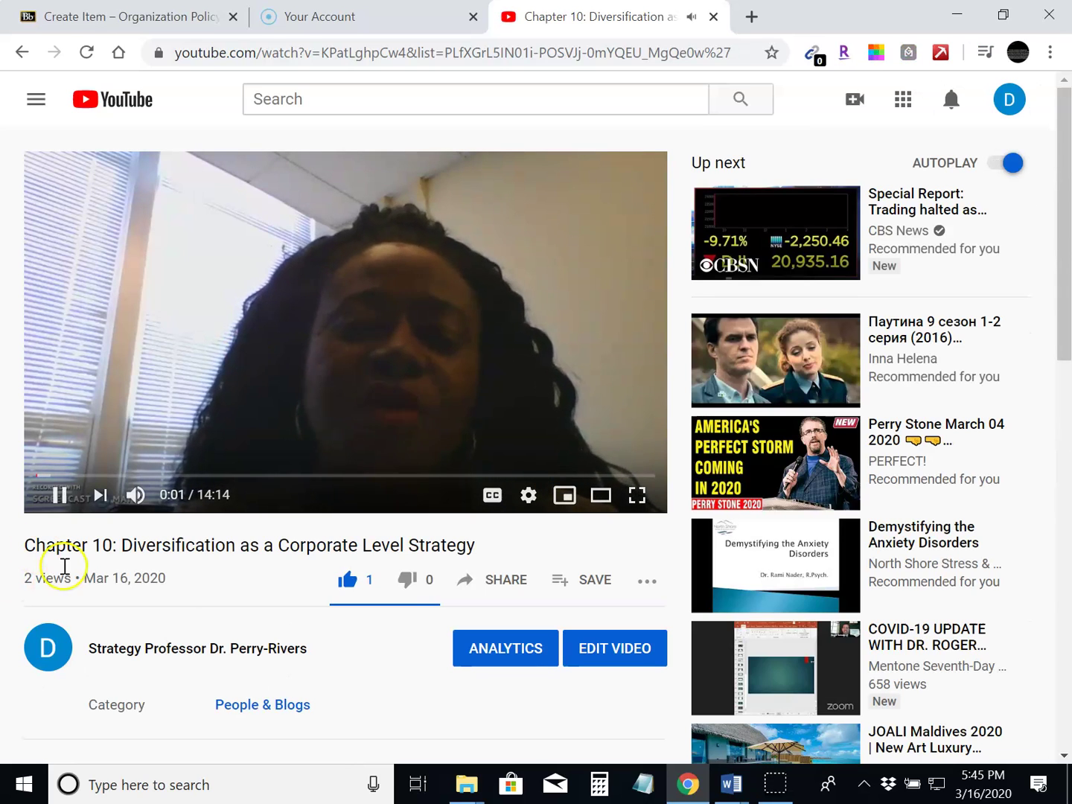
click(59, 497)
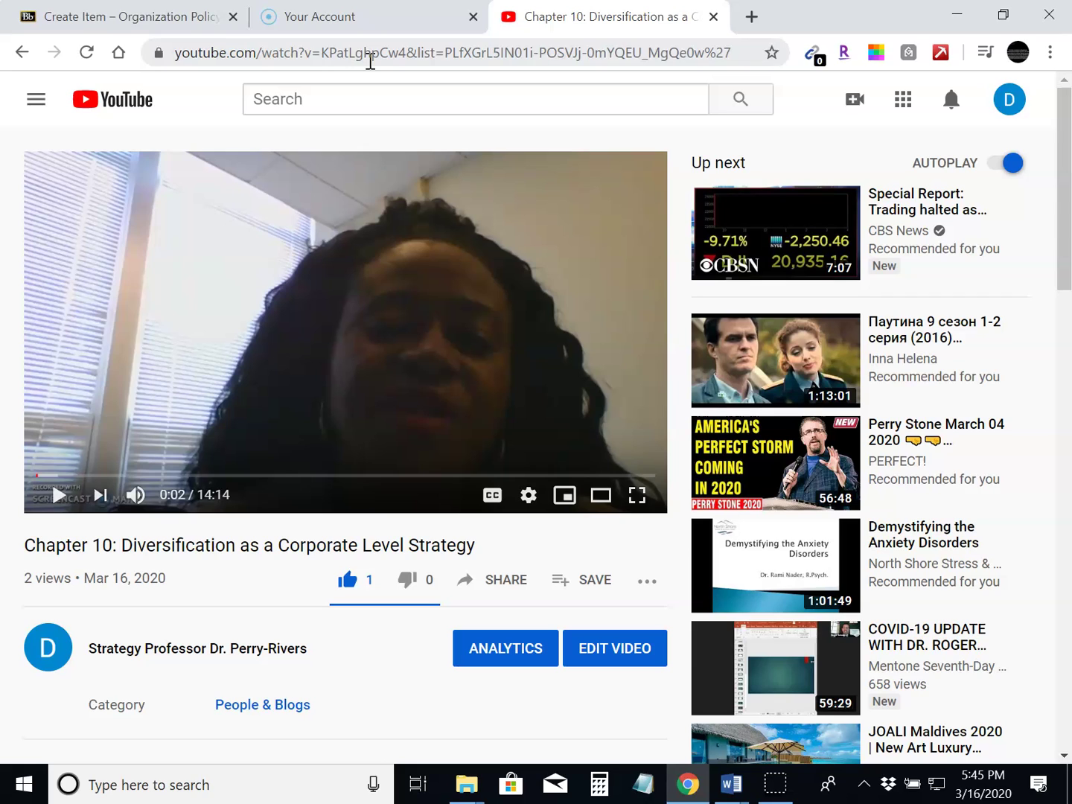
- Copy the embed code of the Chapter 10 video from YouTube's sharing options
click(370, 60)
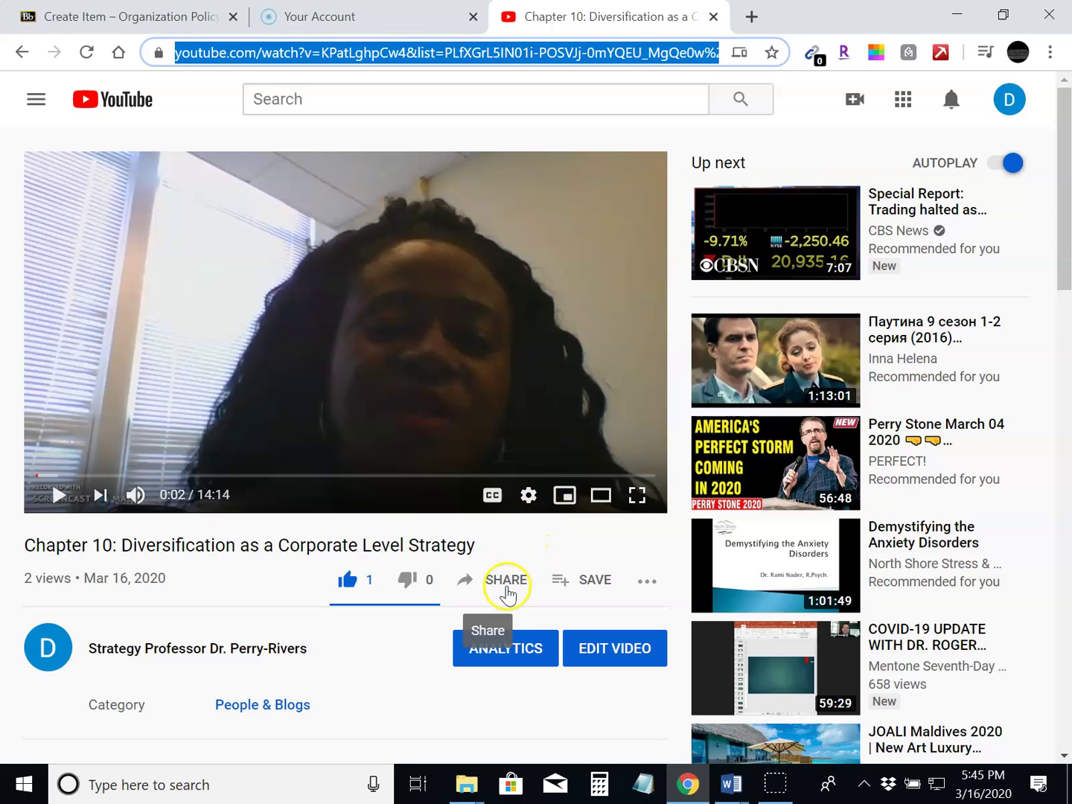
click(505, 589)
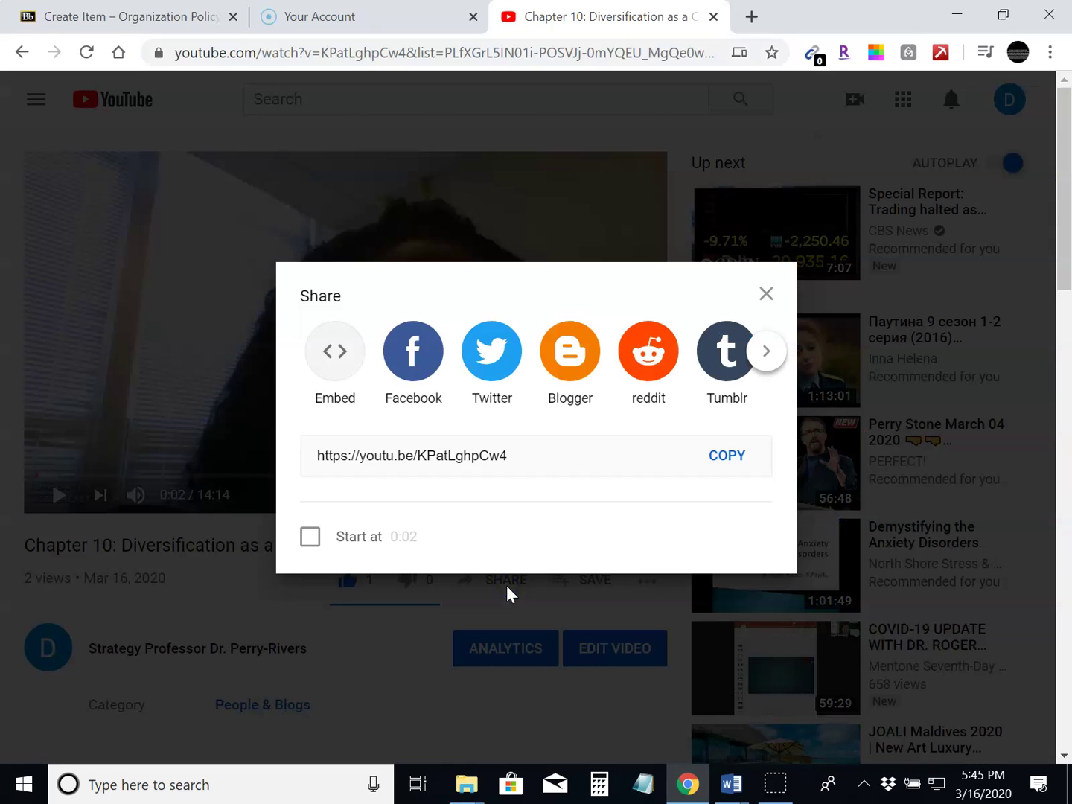
click(335, 358)
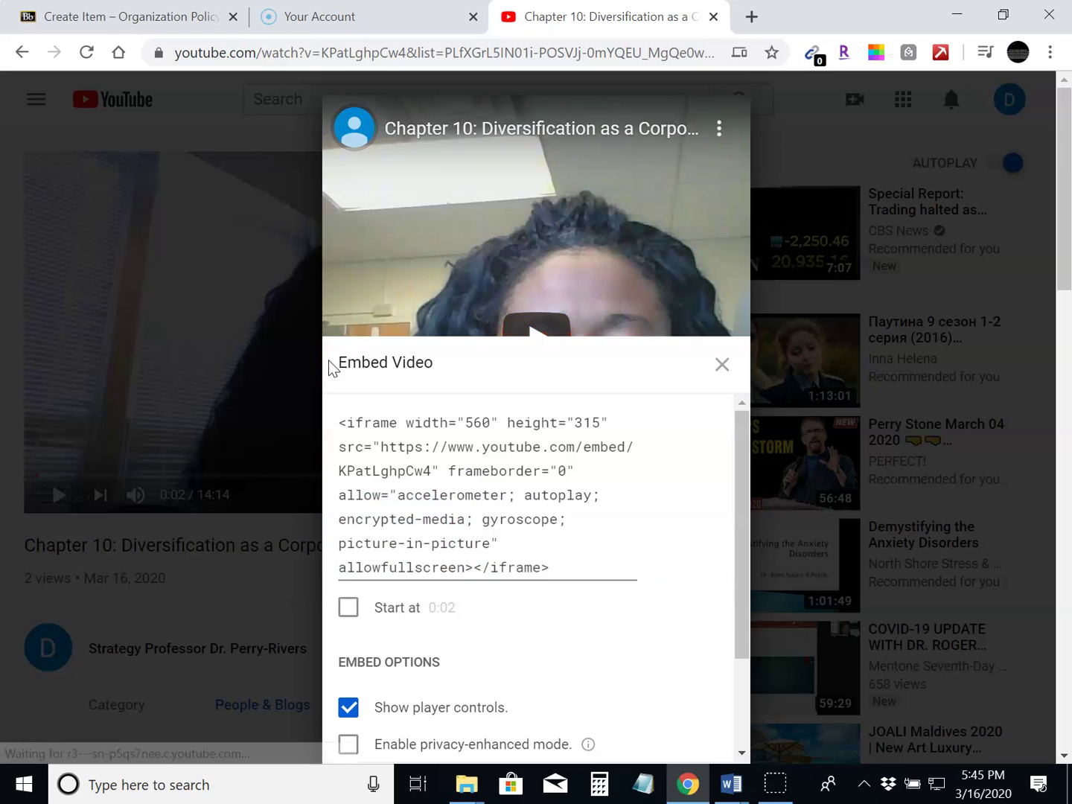
click(458, 439)
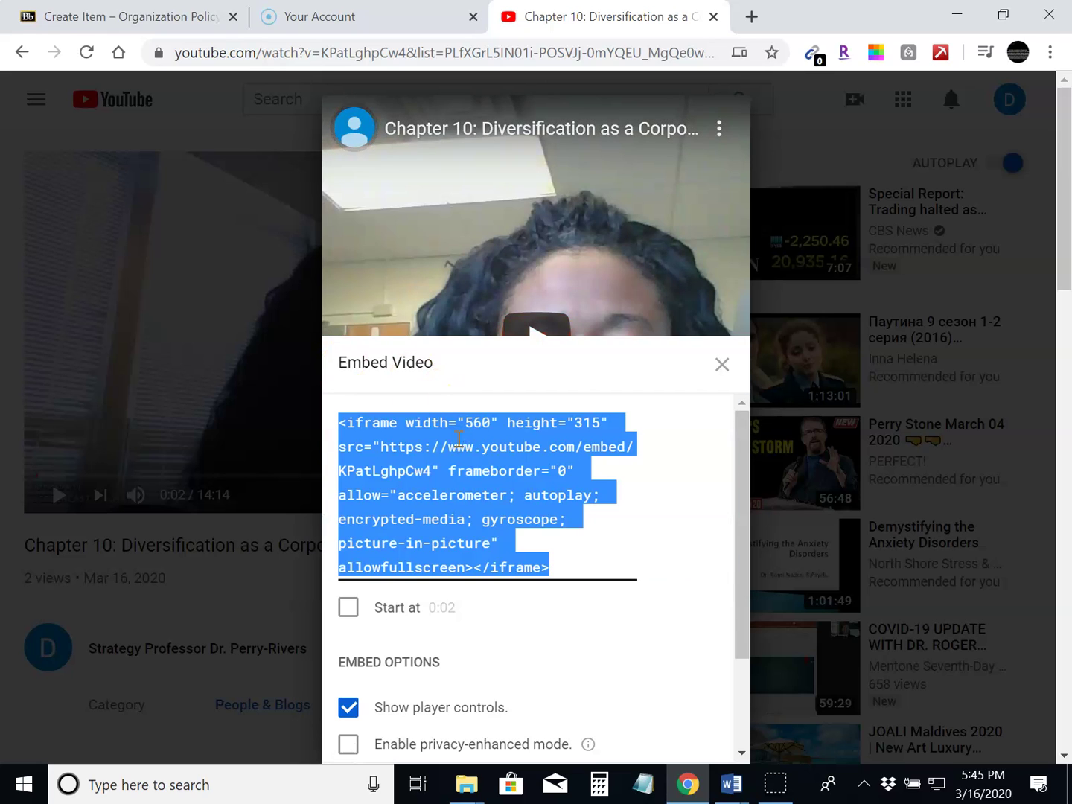
right_click(459, 440)
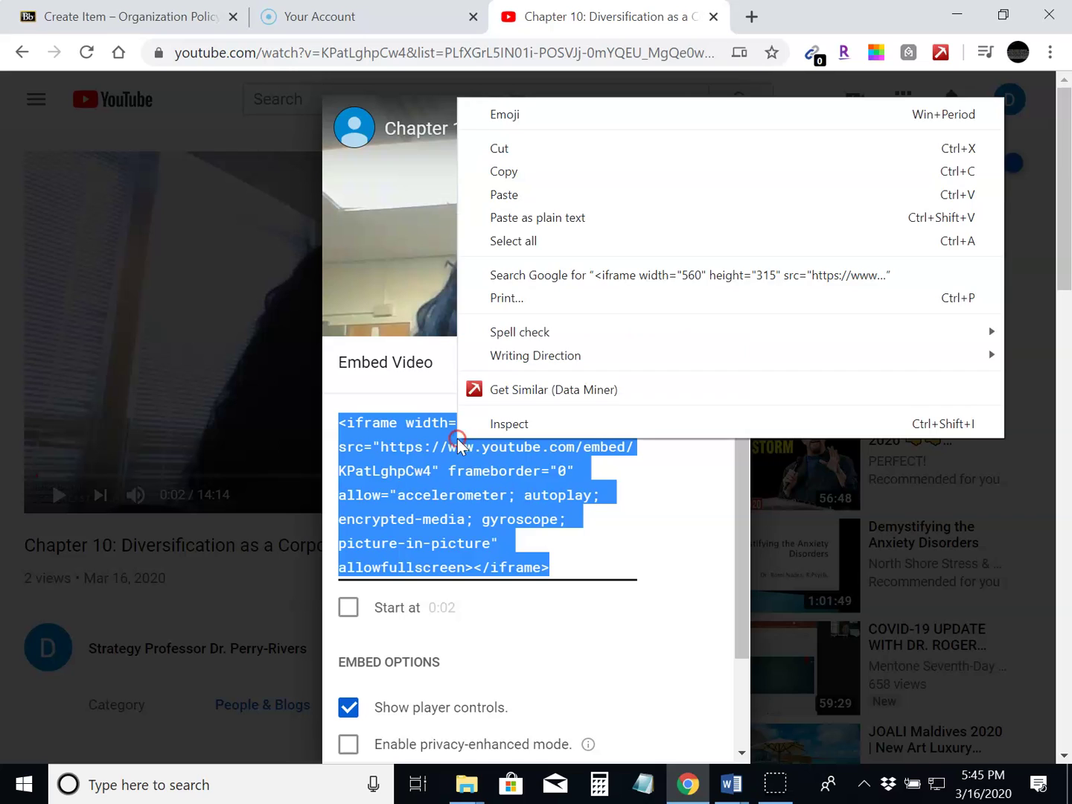
click(498, 173)
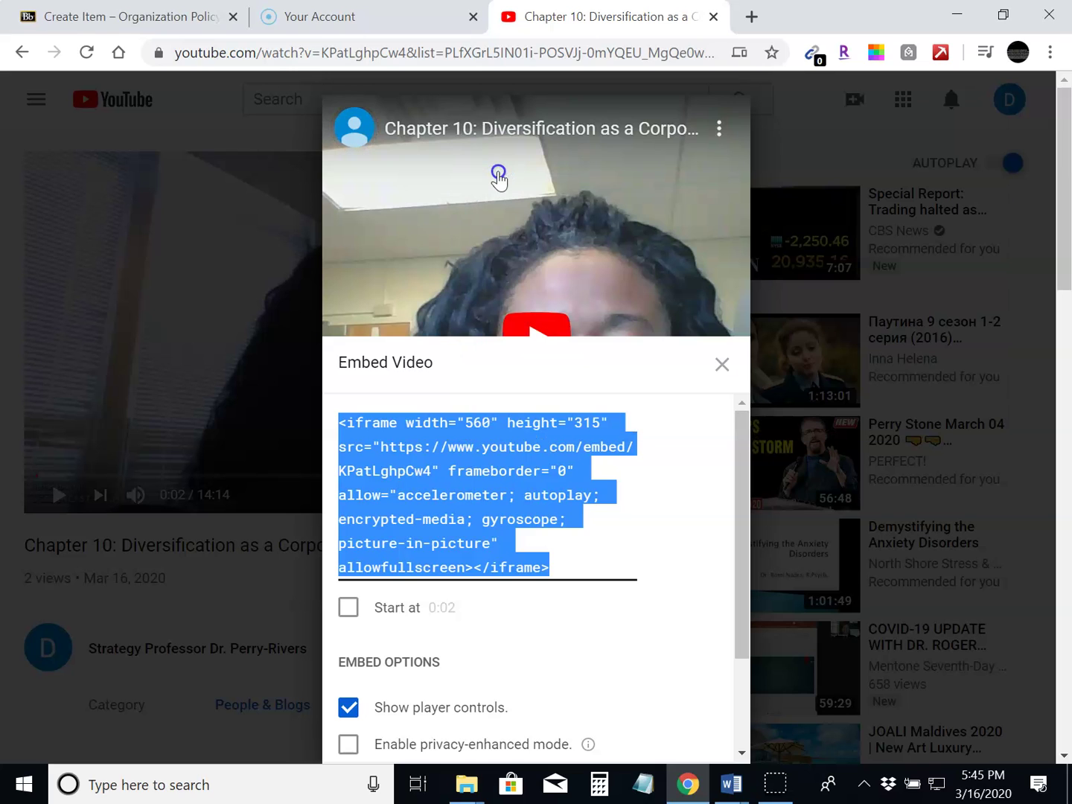
- Back in Blackboard, paste the video's embed code into the item's text as HTML, update it and submit the item
click(137, 30)
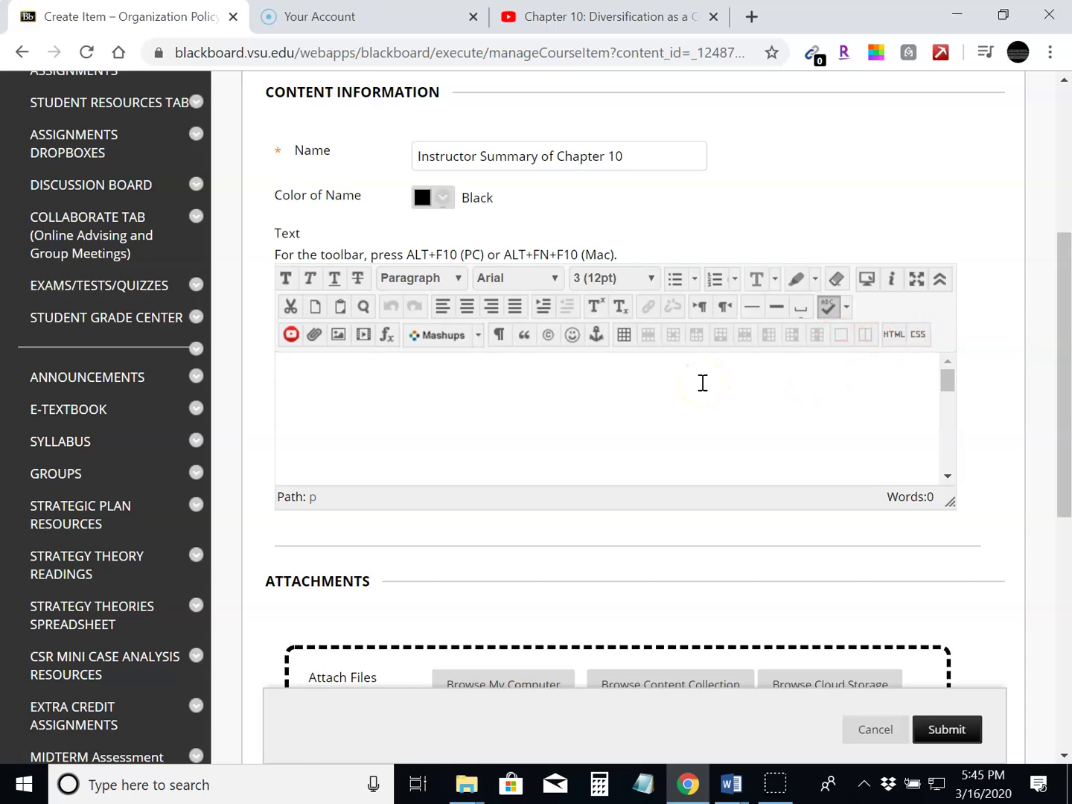
click(894, 334)
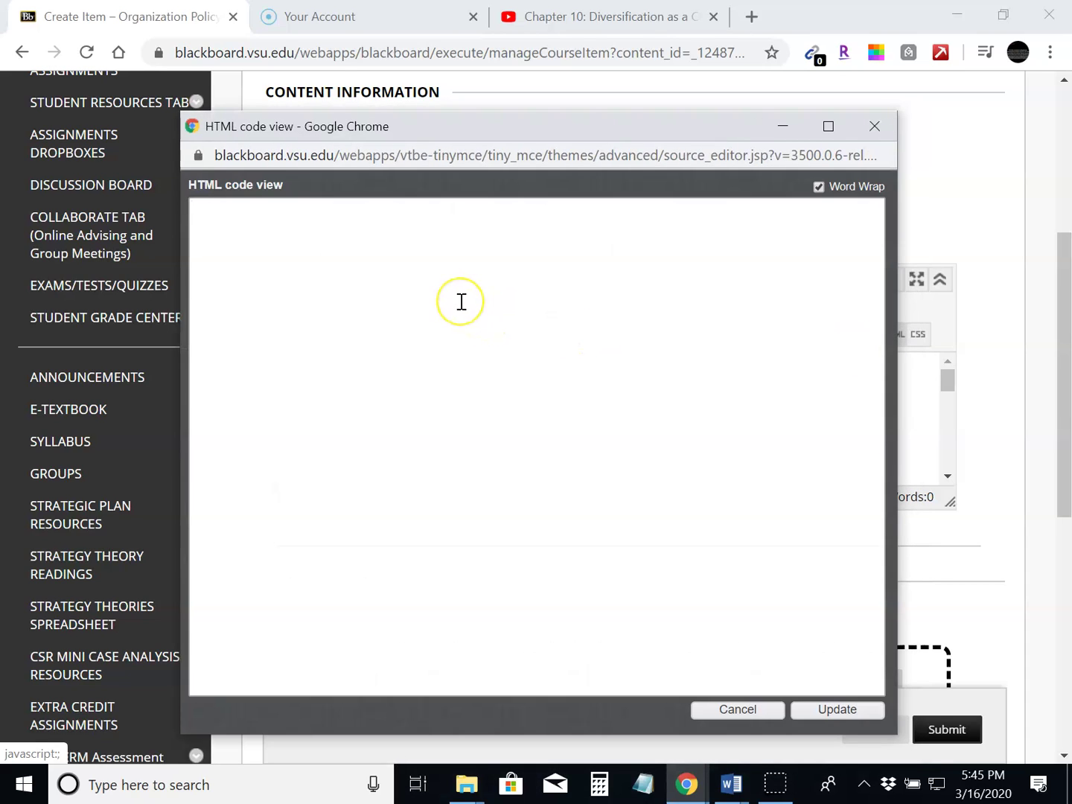
key(ctrl+v)
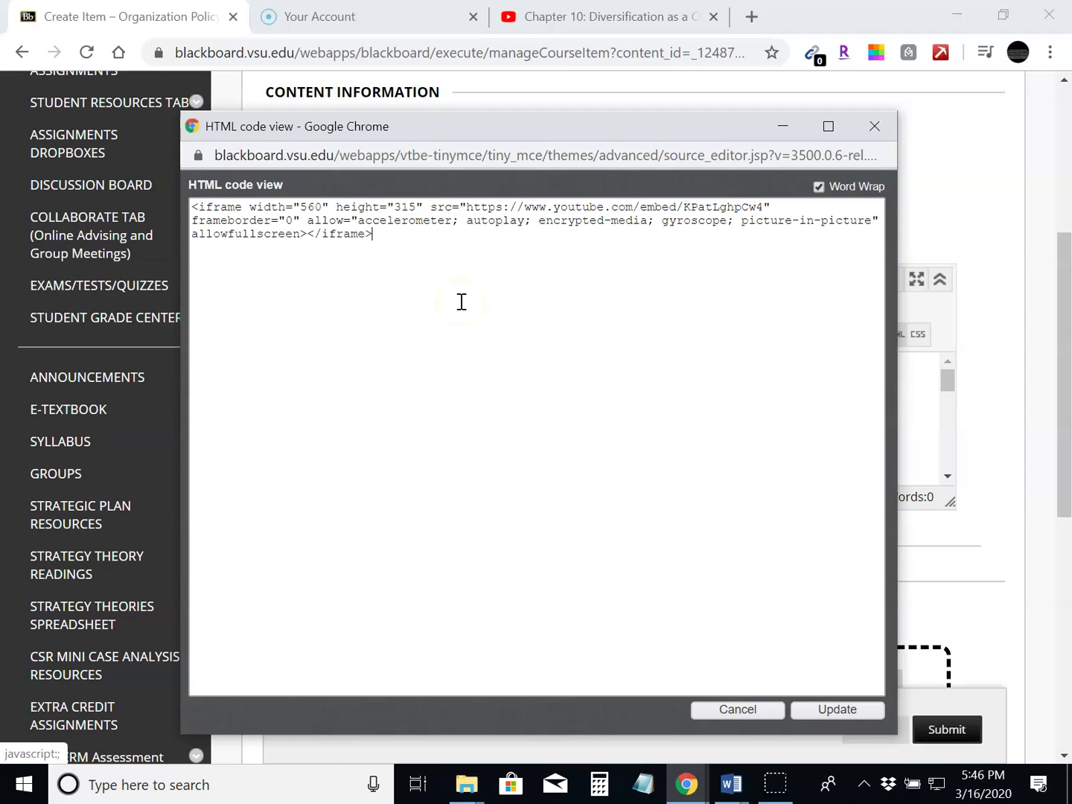
click(862, 710)
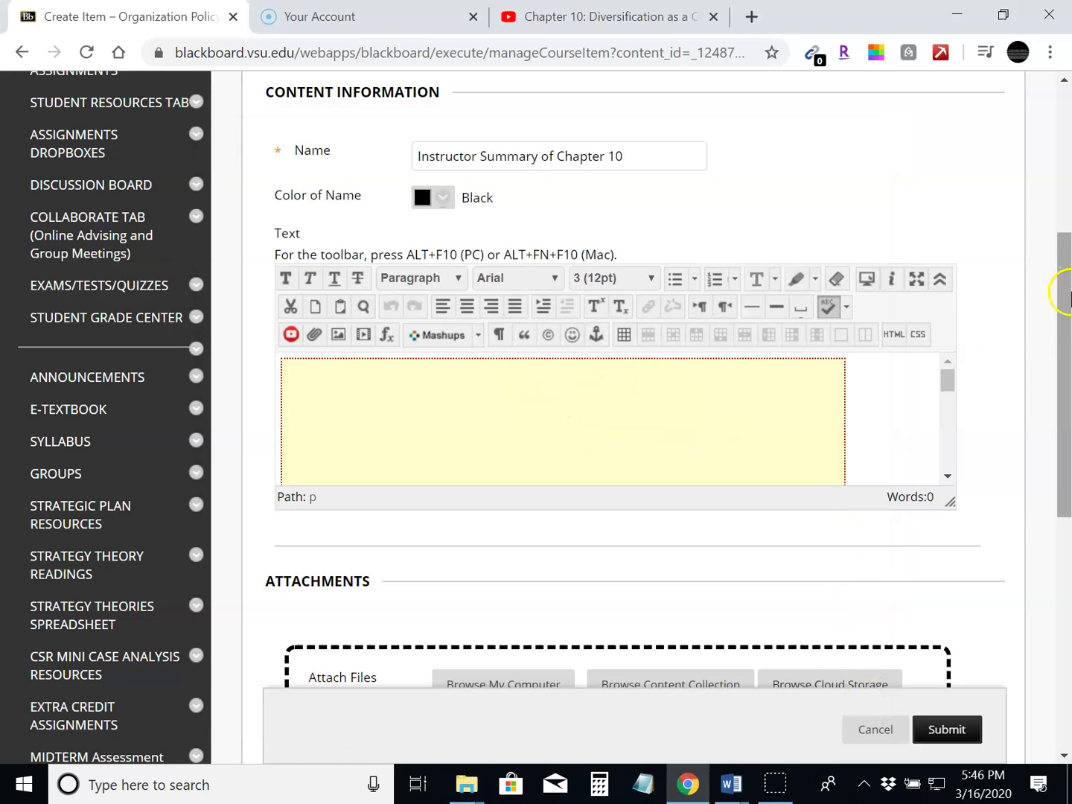
drag(1060, 287, 1062, 402)
click(948, 730)
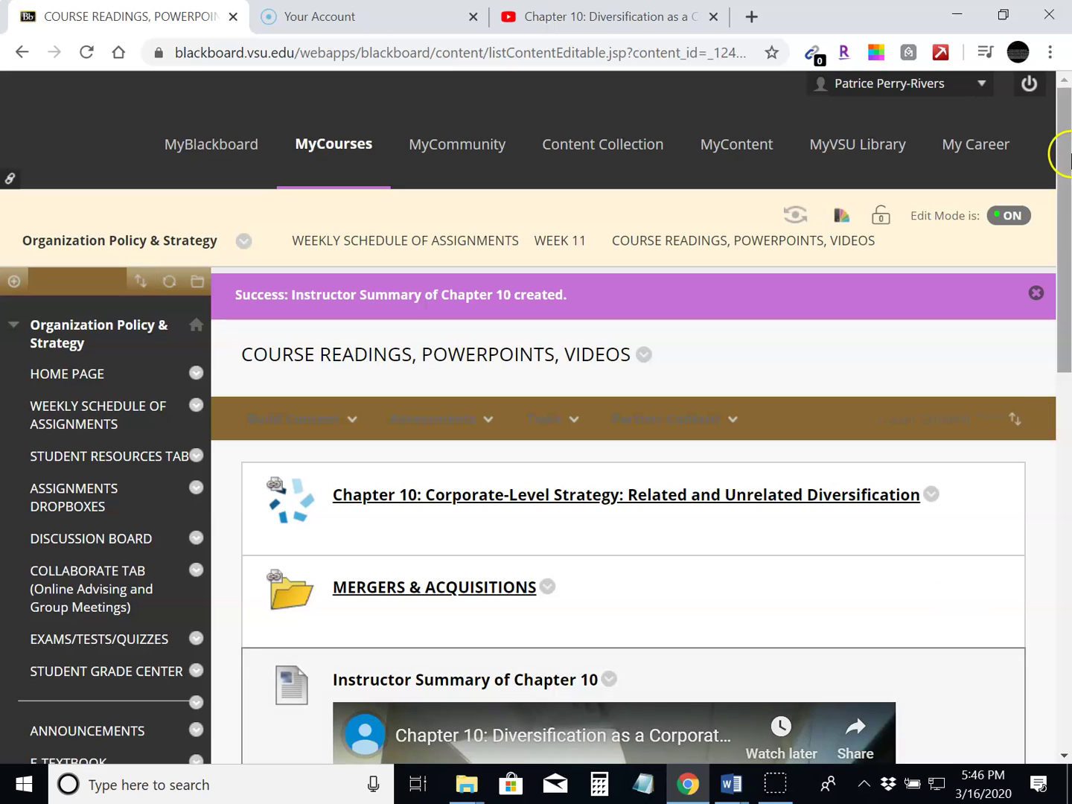
- Move the Instructor Summary of Chapter 10 item above MERGERS & ACQUISITIONS and return to the WEEK 11 folder
drag(1064, 156, 1051, 313)
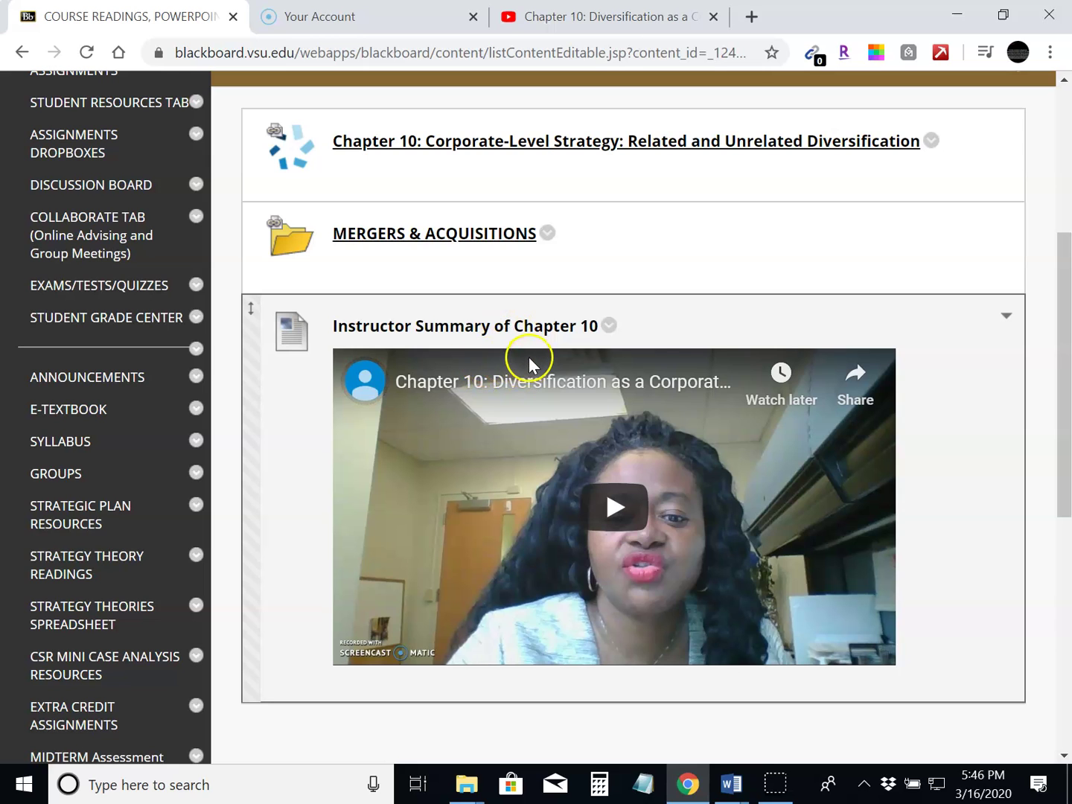
drag(804, 333, 802, 239)
drag(1055, 251, 1055, 195)
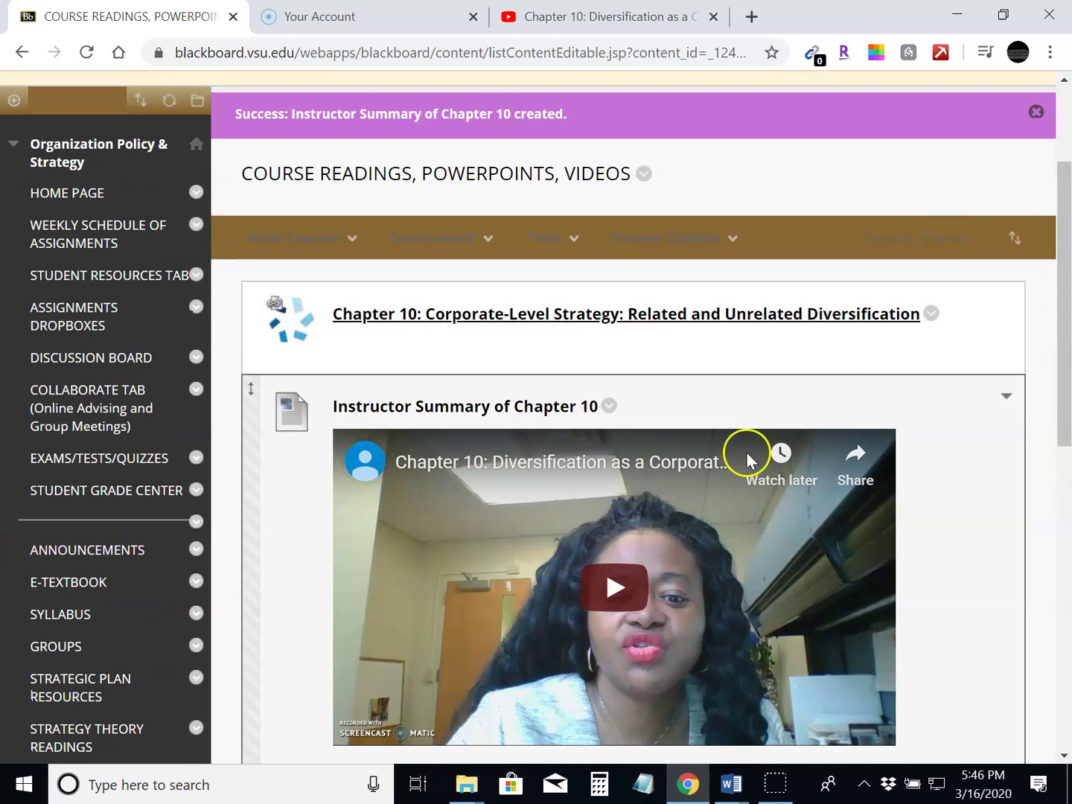
drag(1062, 268, 1003, 236)
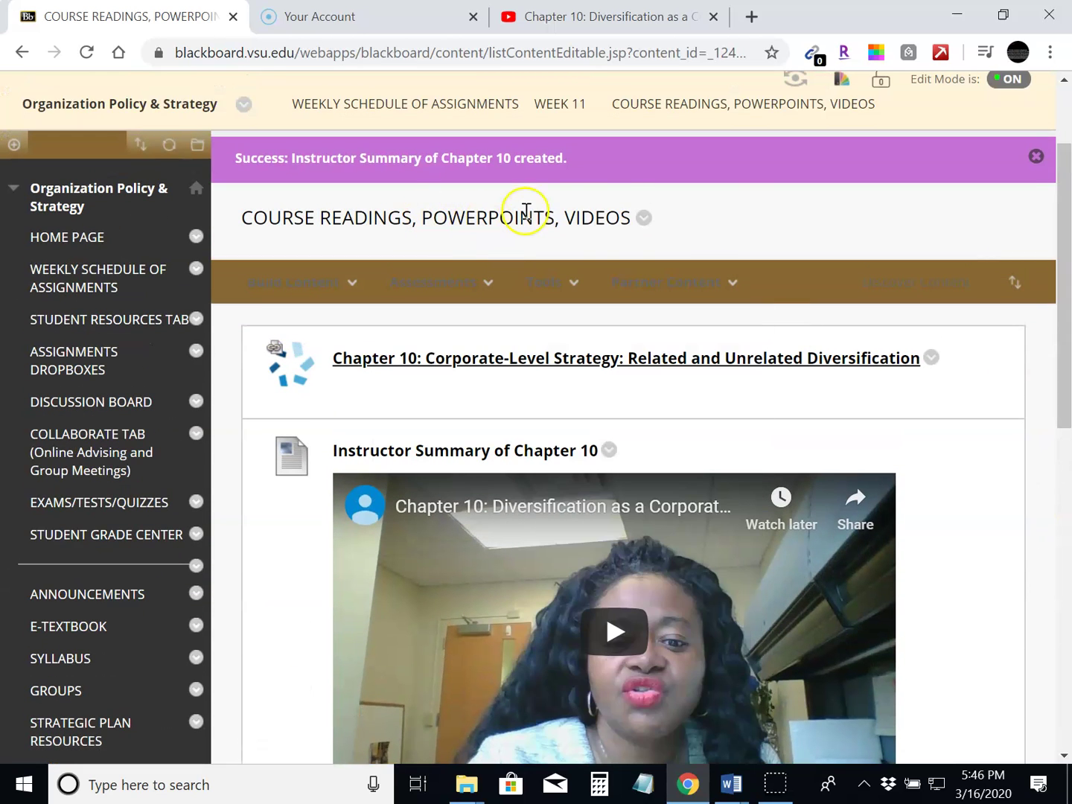
click(568, 106)
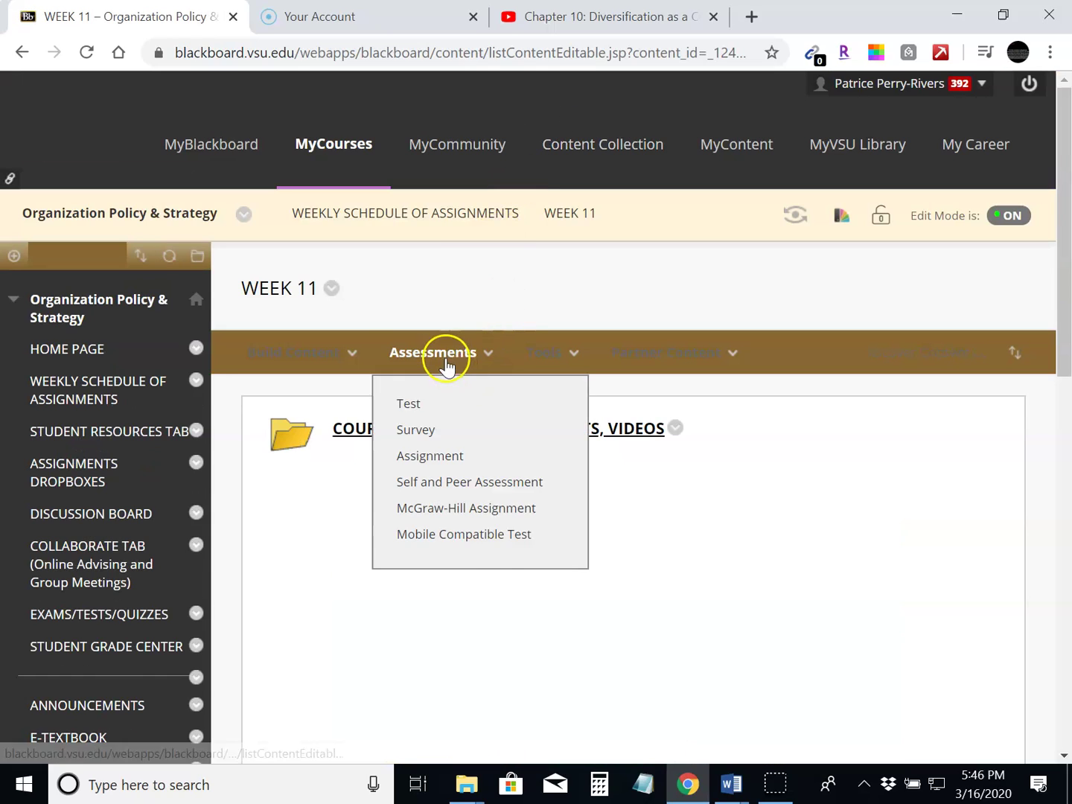
- Switch to the Word syllabus to check the Week 11 assignments, and return to Blackboard in Chrome
mouse_move(335, 357)
click(727, 428)
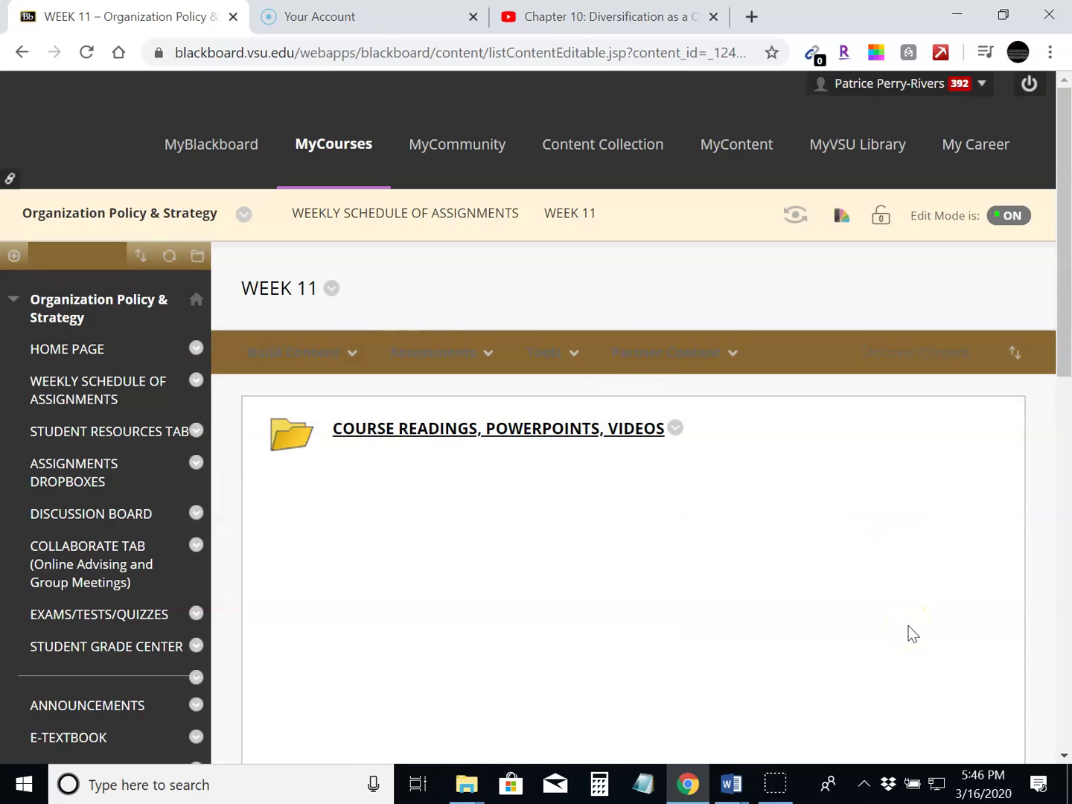
click(68, 474)
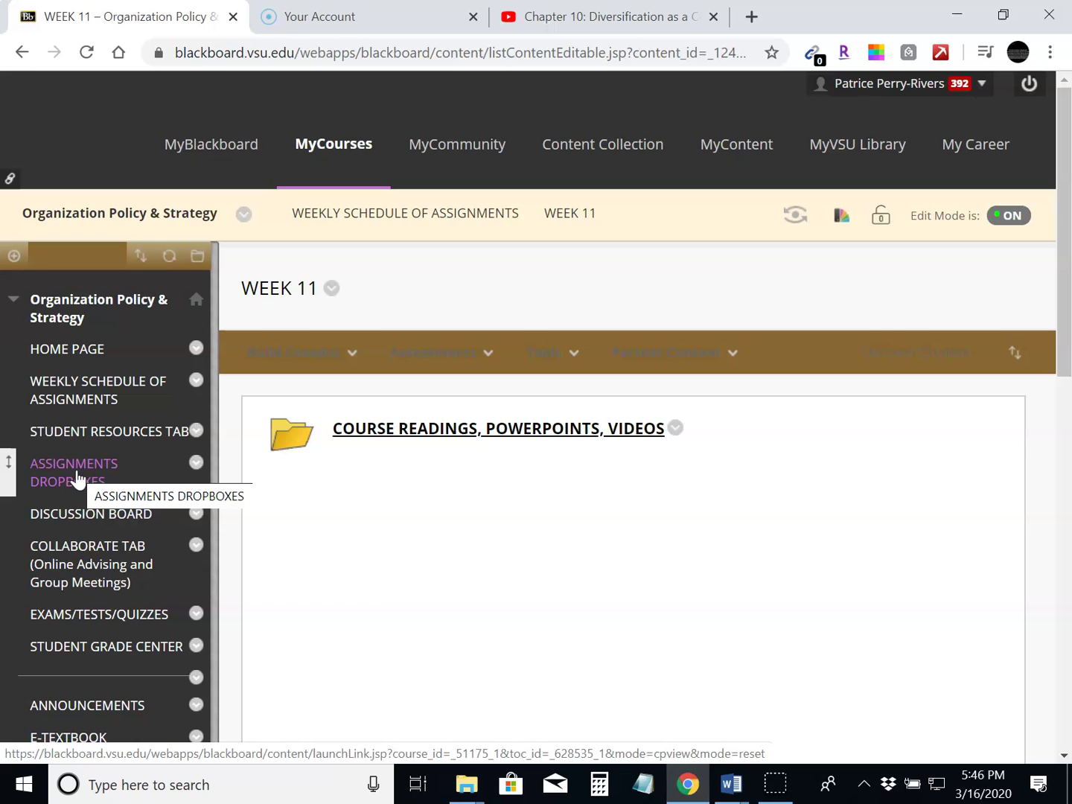
mouse_move(732, 788)
click(840, 684)
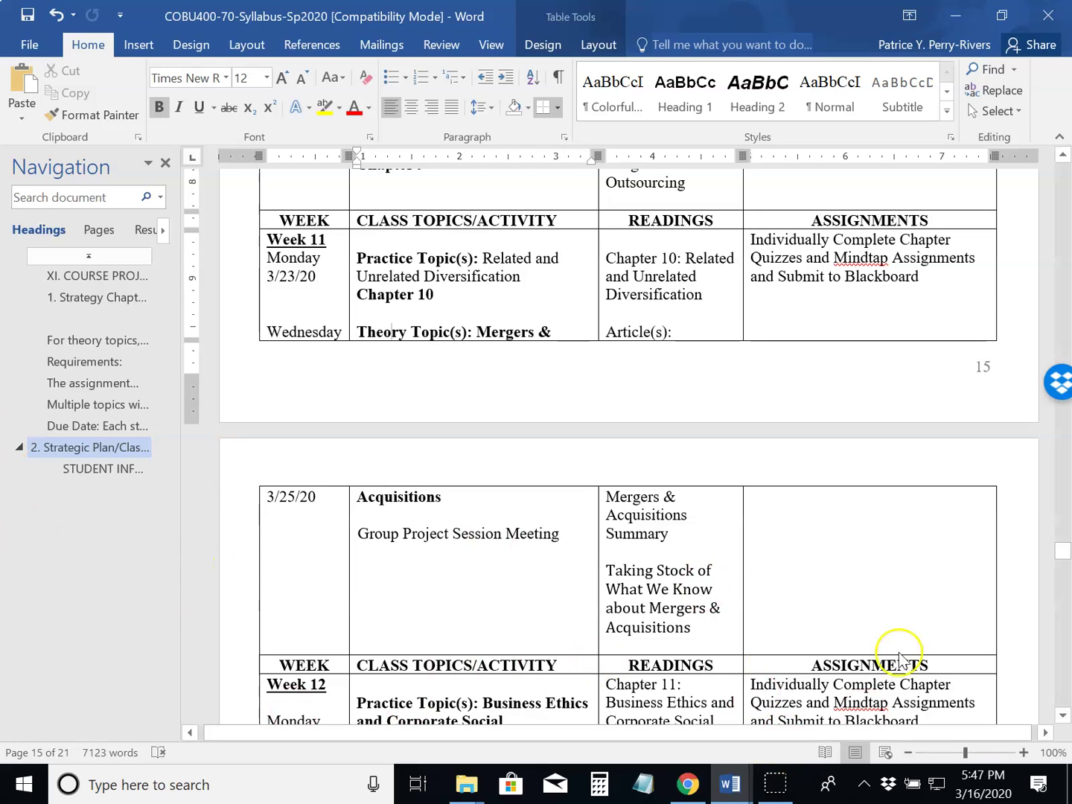
click(687, 784)
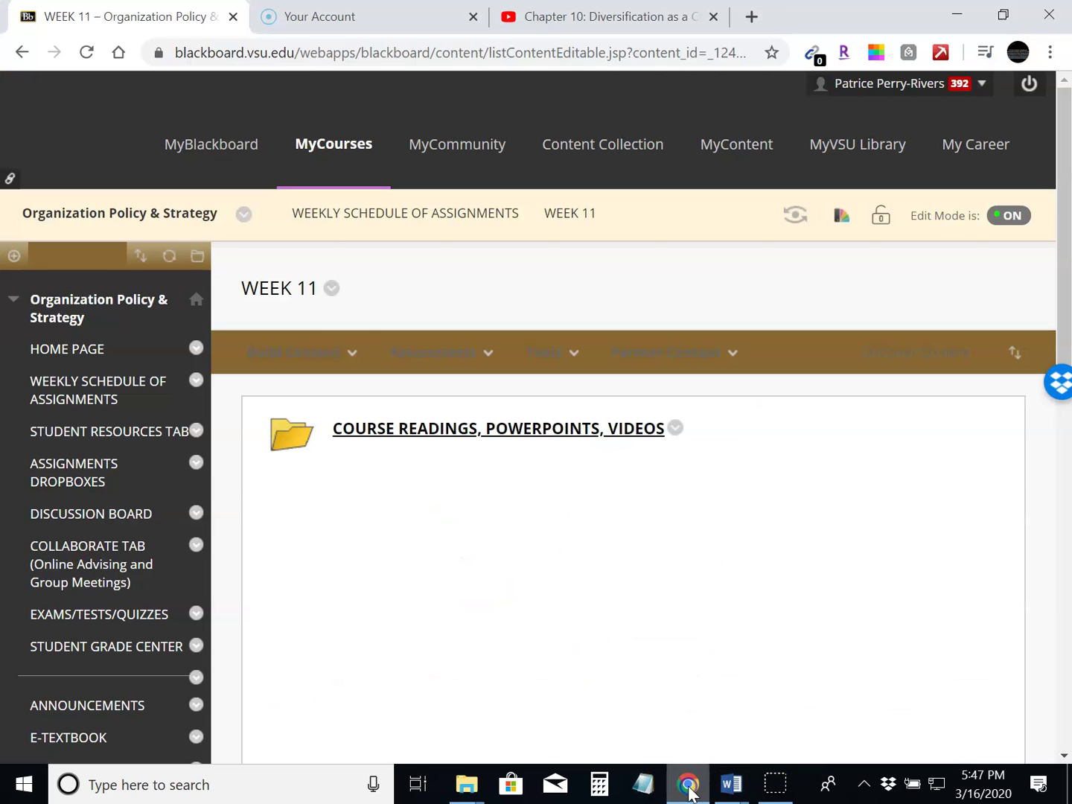
- Create a content folder named ASSIGNMENTS in the WEEK 11 folder and submit it
click(304, 347)
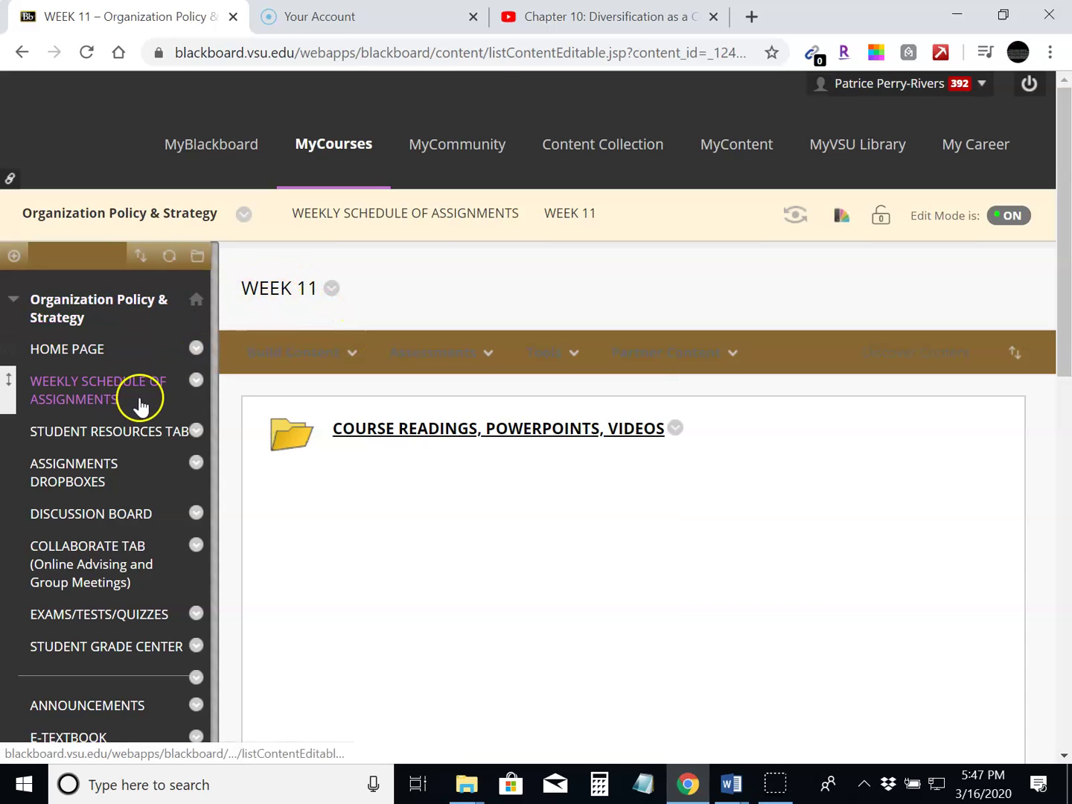
click(426, 354)
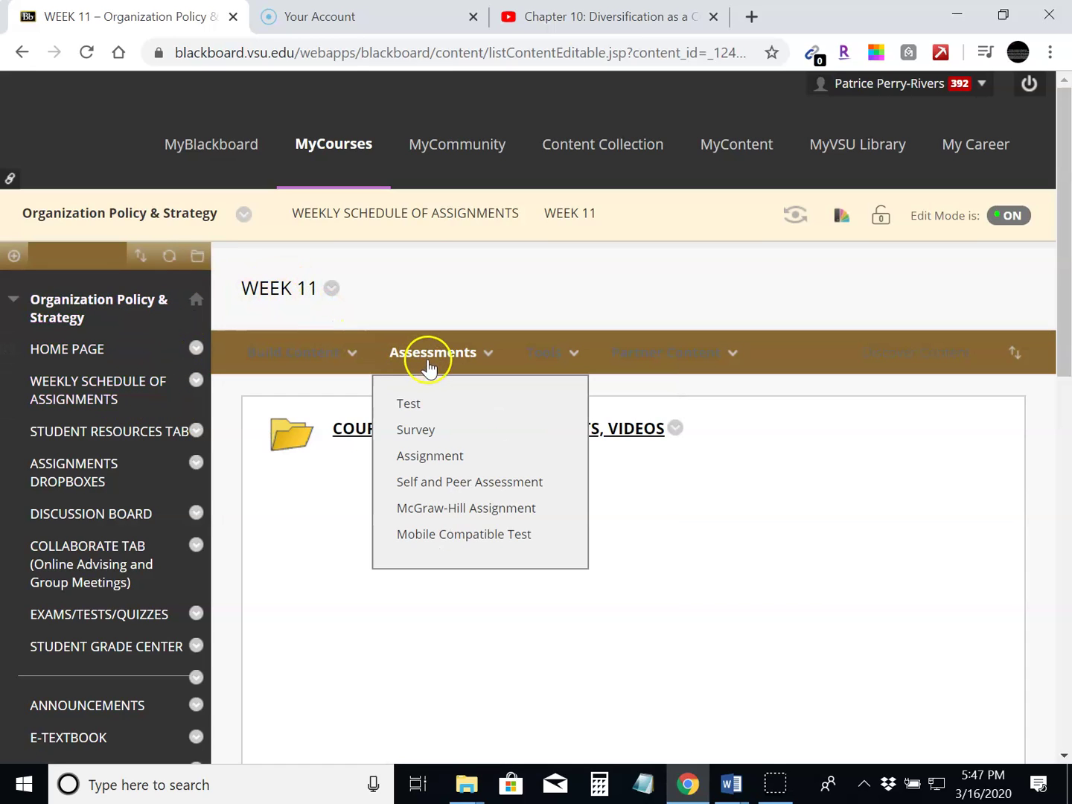
click(345, 365)
click(478, 436)
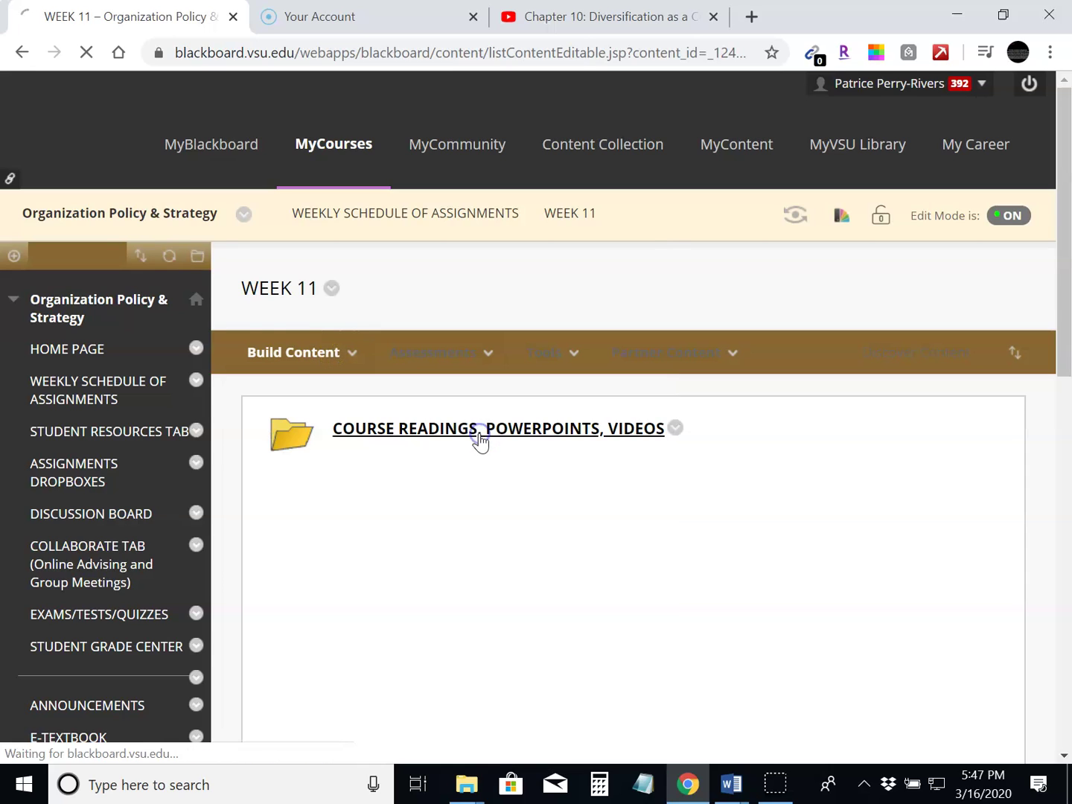
click(476, 468)
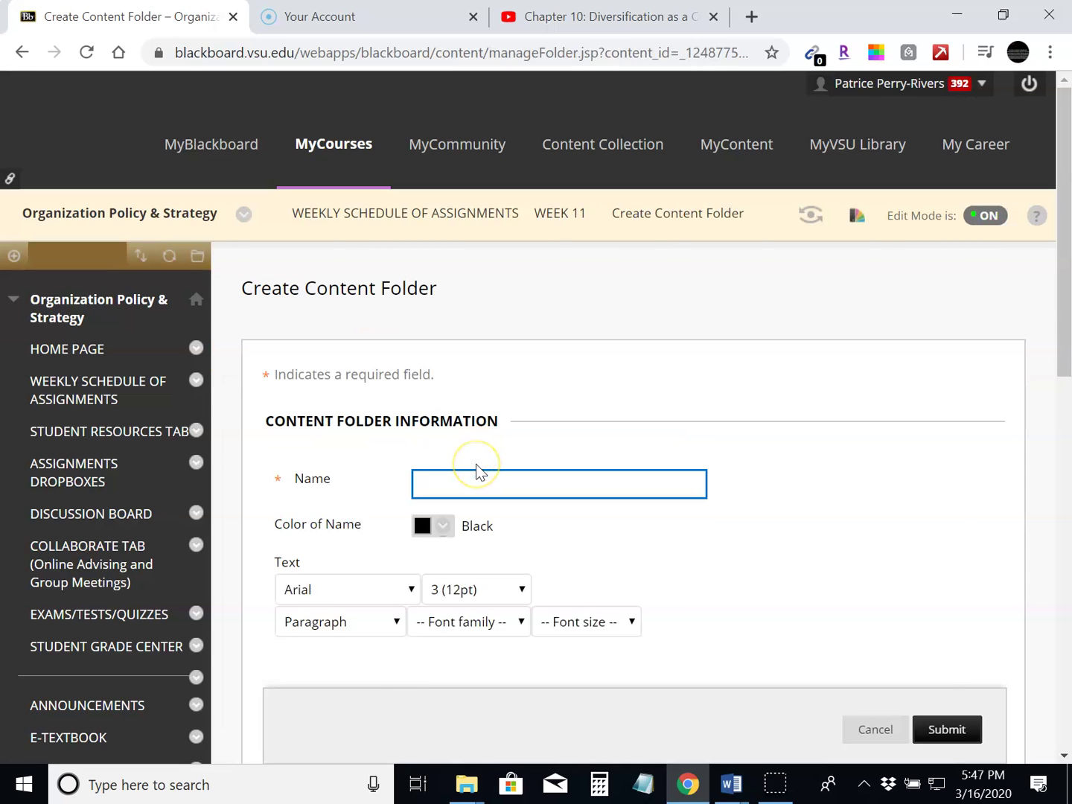
text(a)
key(BackSpace)
text(ASS)
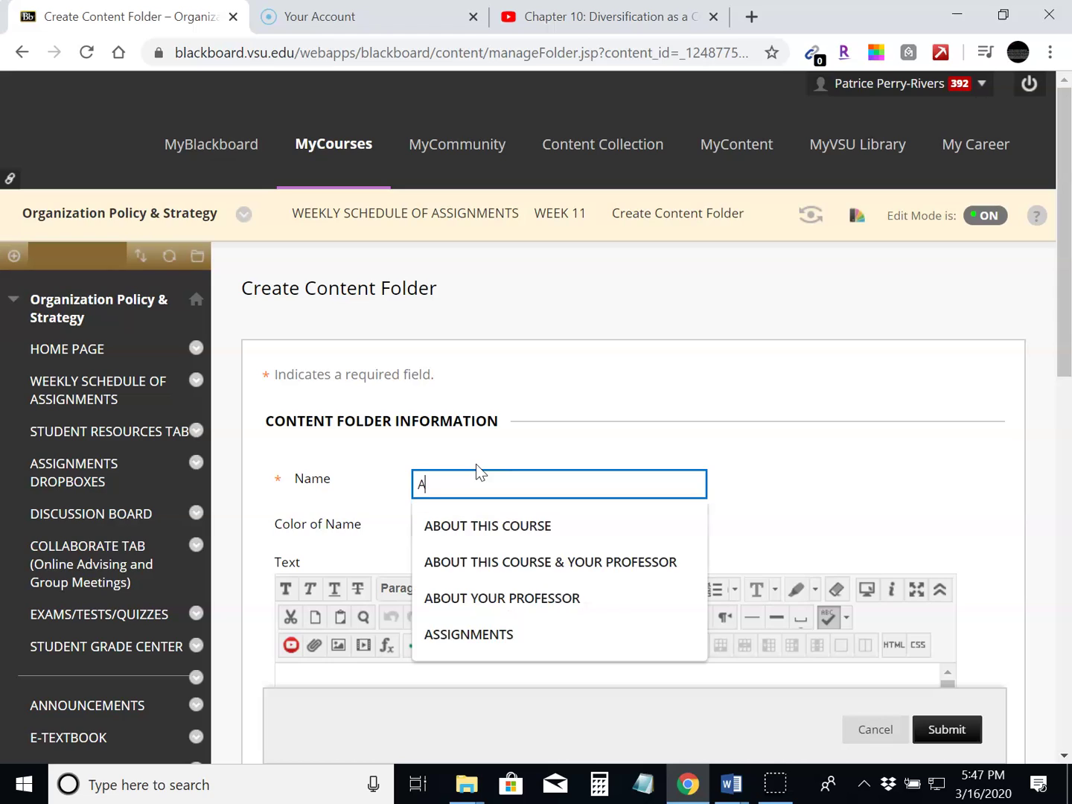
click(467, 481)
click(471, 525)
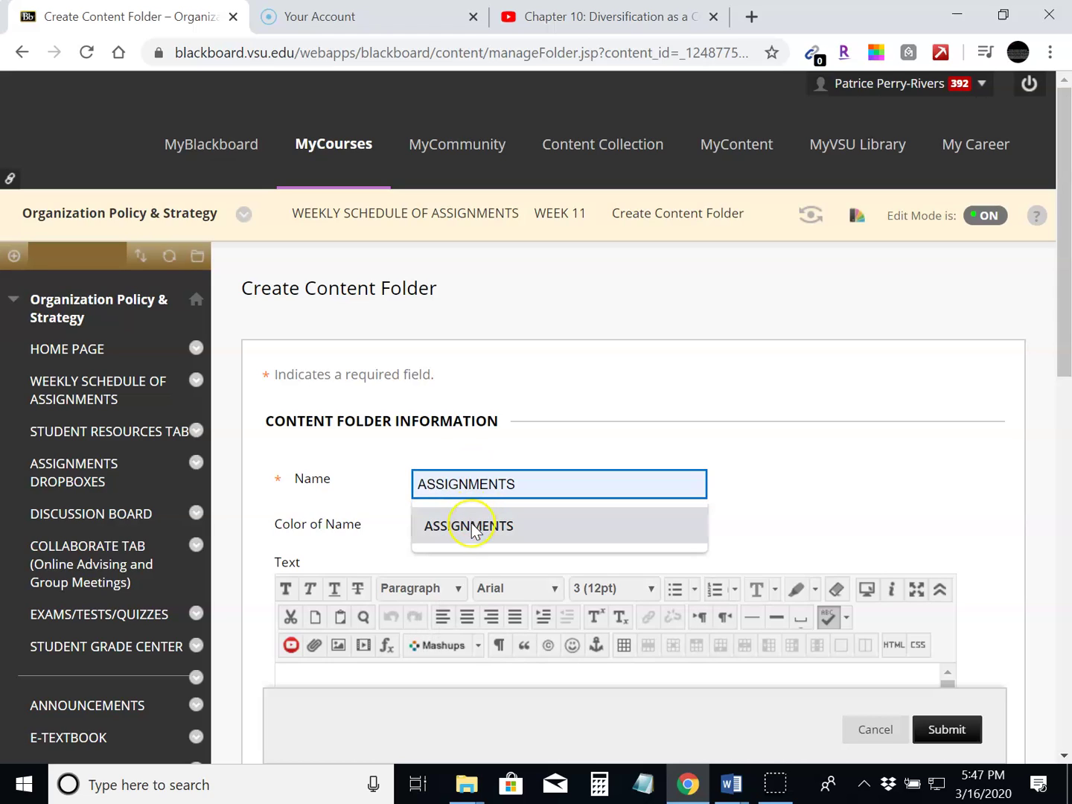
click(535, 483)
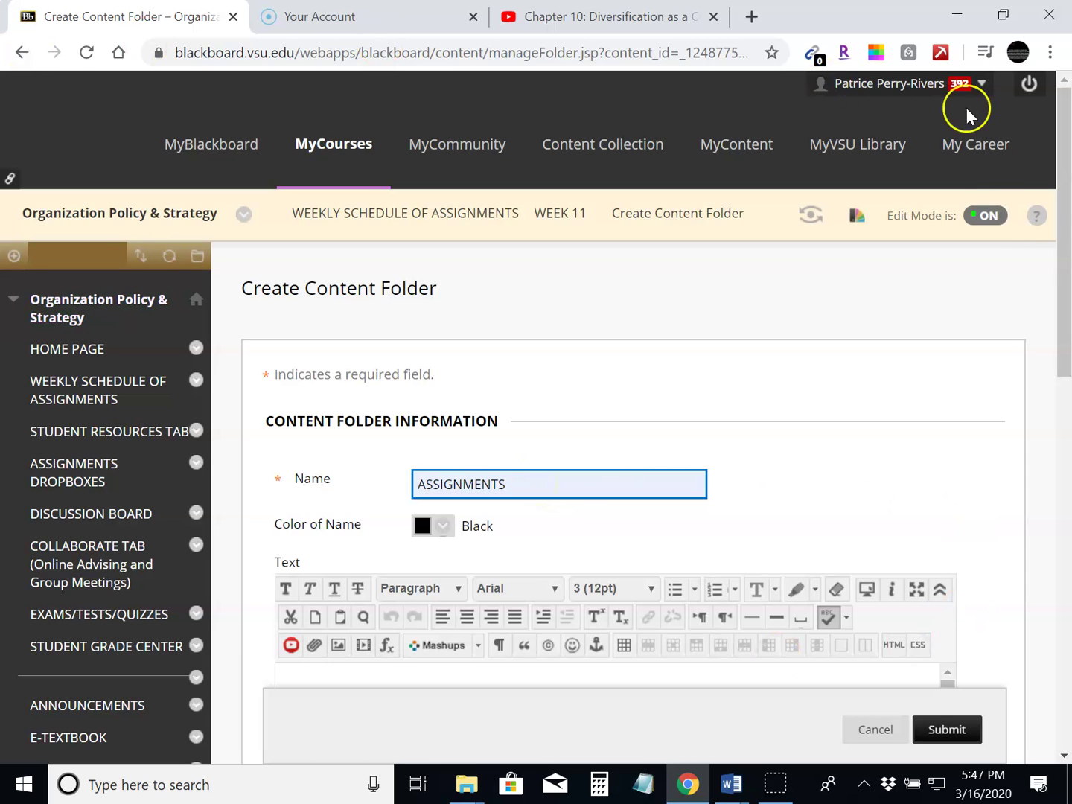
drag(1060, 181, 1066, 248)
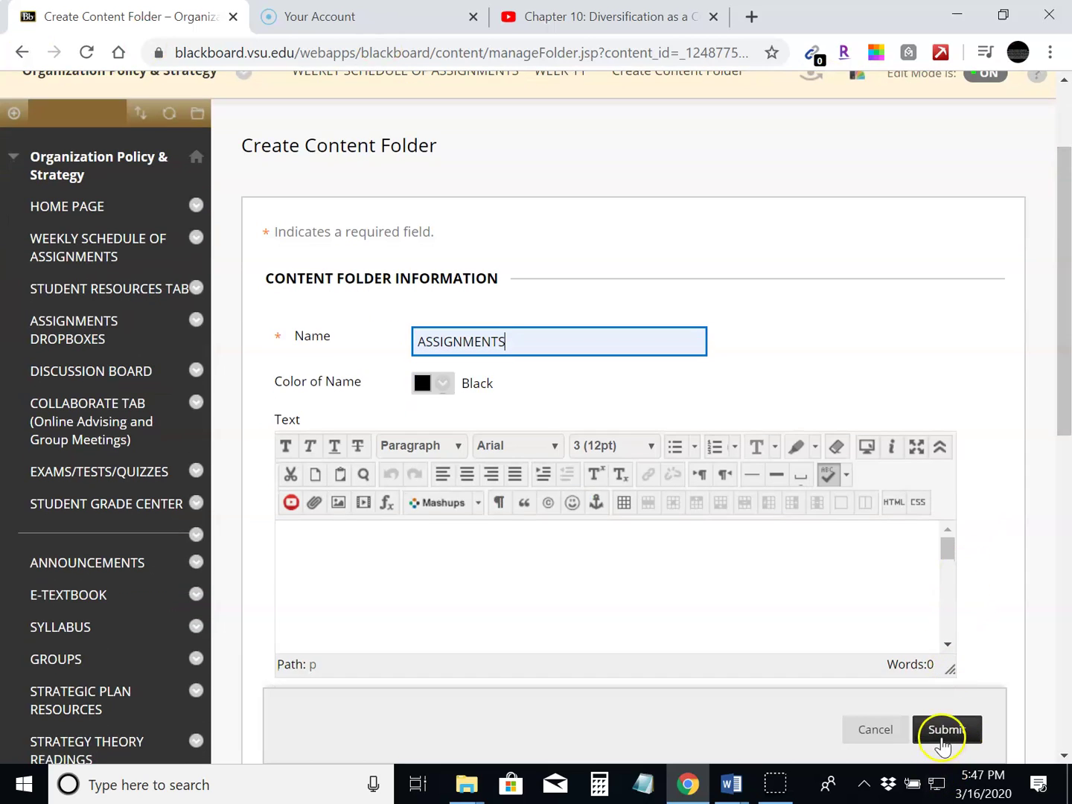
click(943, 738)
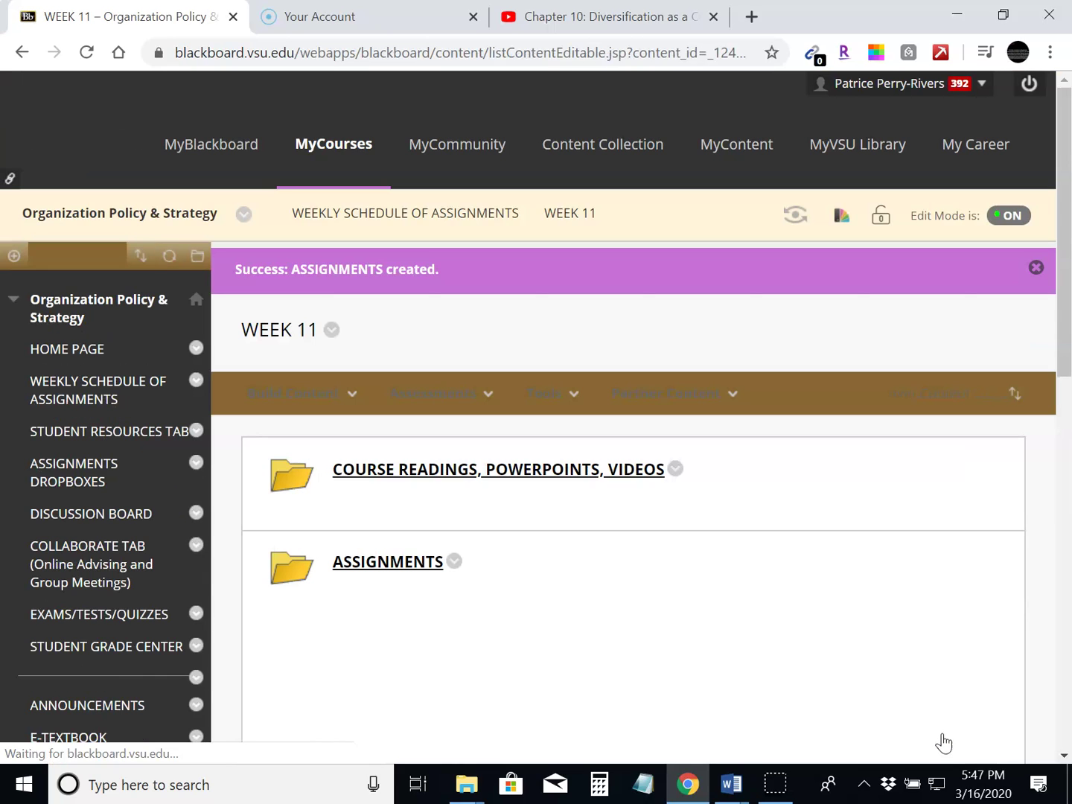
- Open the ASSIGNMENTS folder, start a new course link and bring up the selection of course items
click(381, 564)
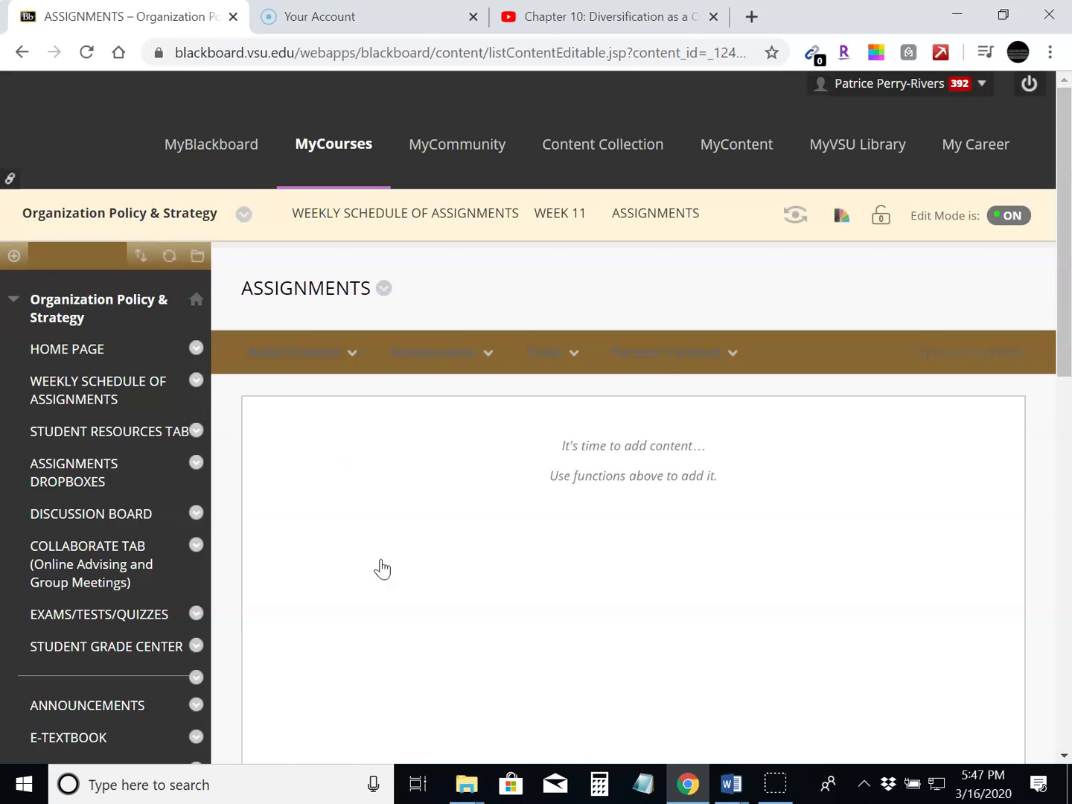
click(346, 361)
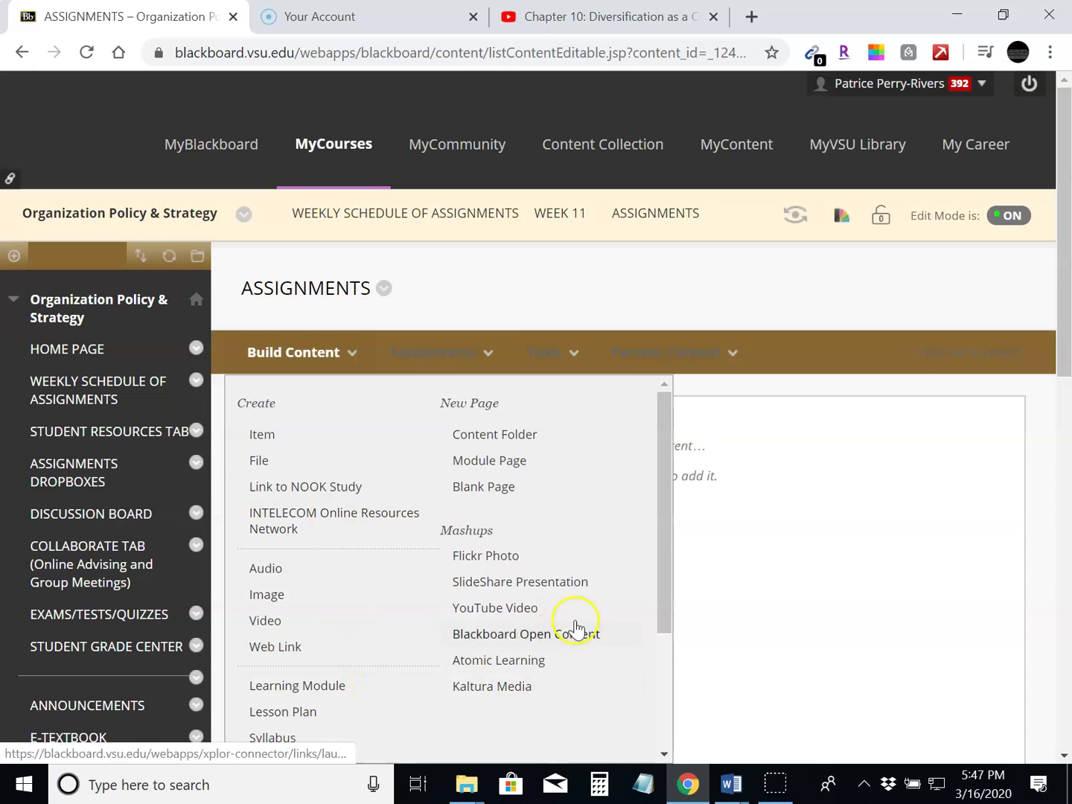
scroll(664, 580, down, 2)
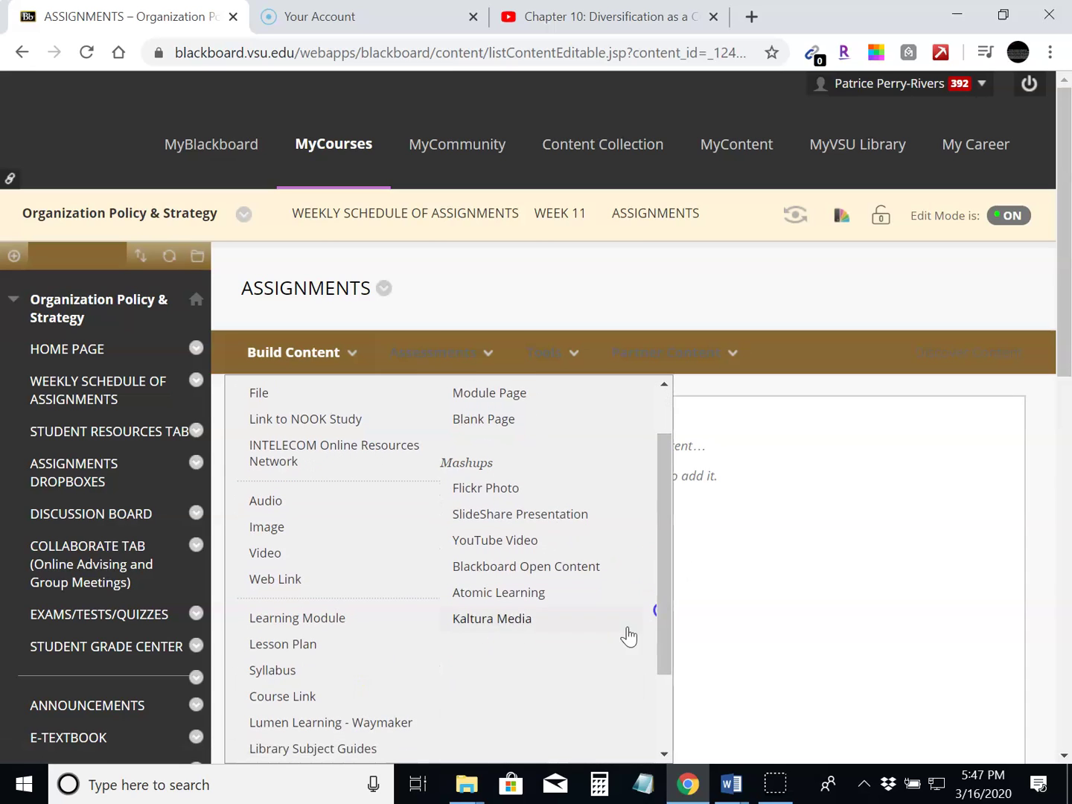
click(319, 697)
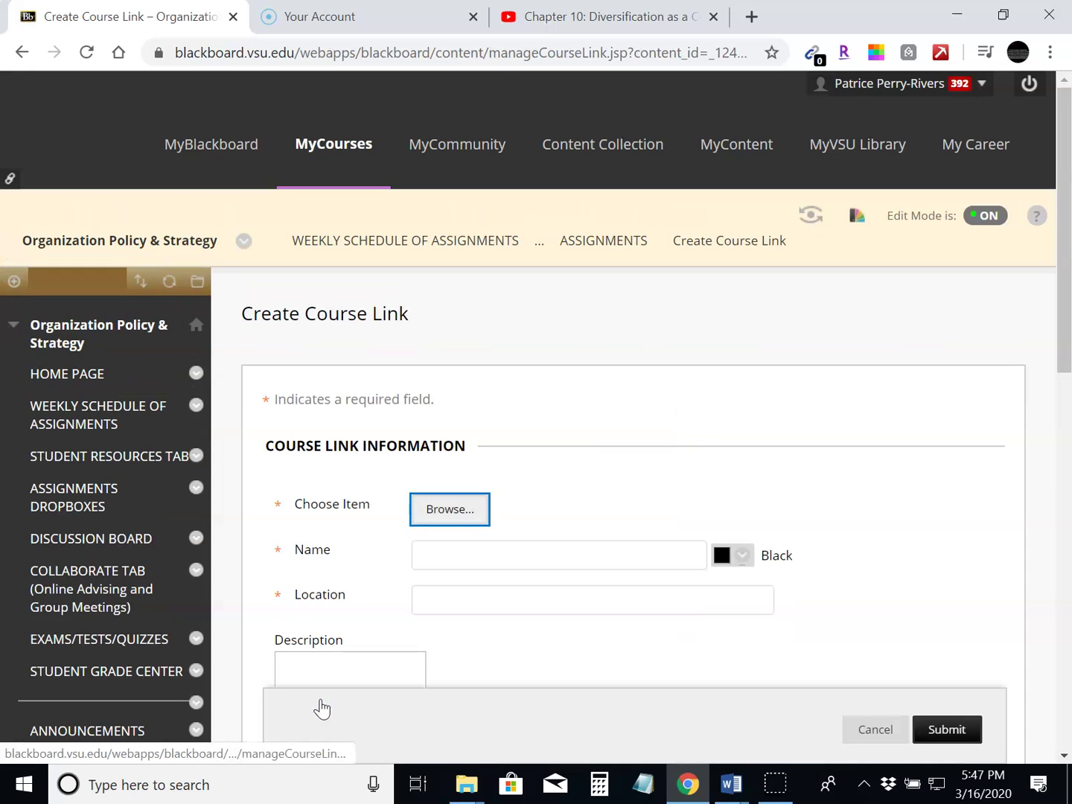
click(462, 515)
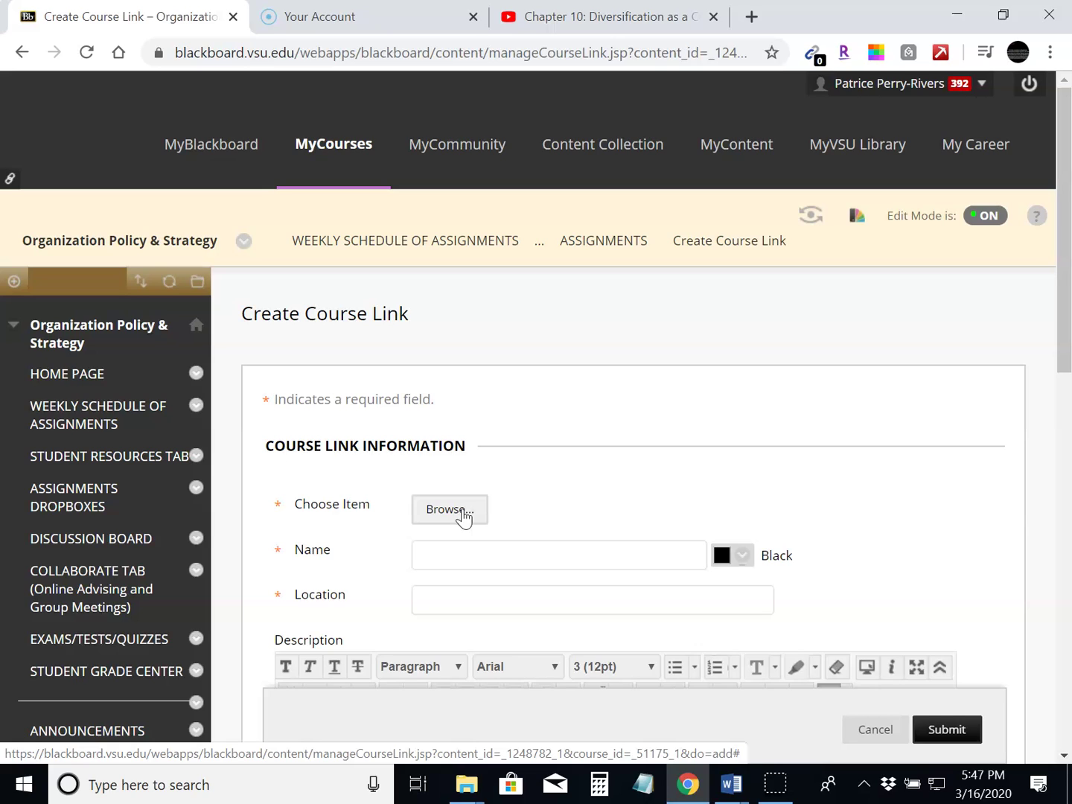
click(452, 510)
click(452, 511)
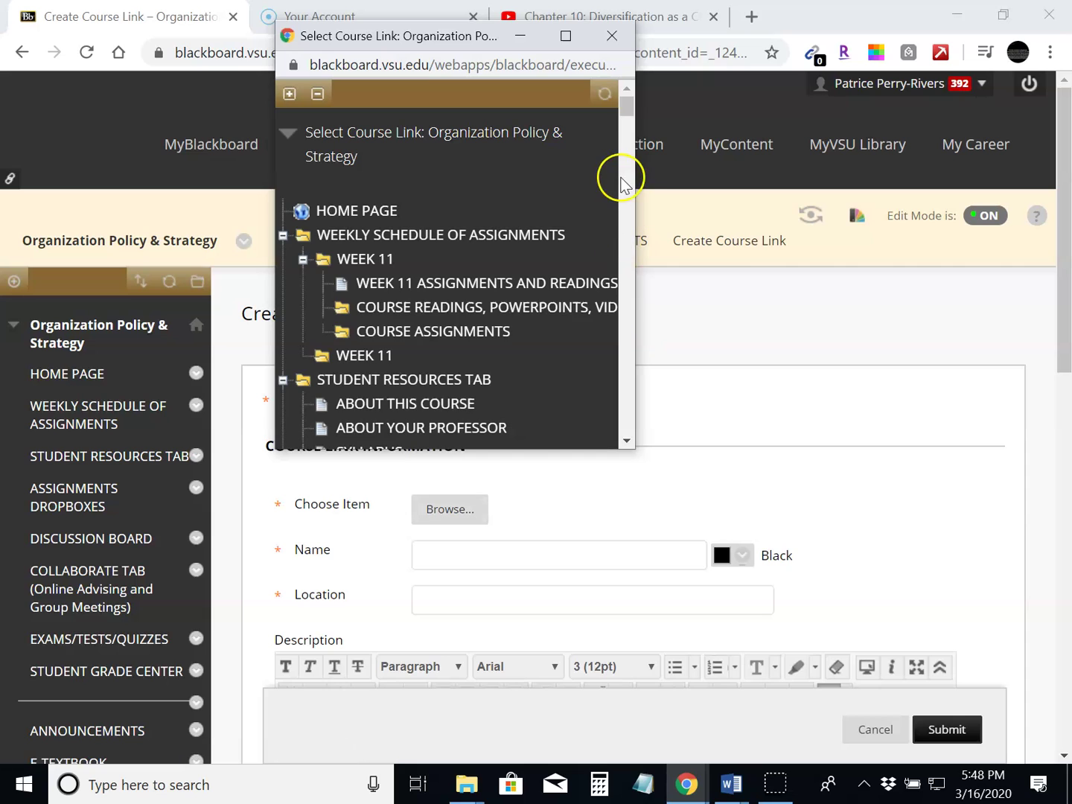
- Choose Quiz (Ch 10) from the assignment dropboxes as the course link's target and submit the link
drag(626, 111, 630, 181)
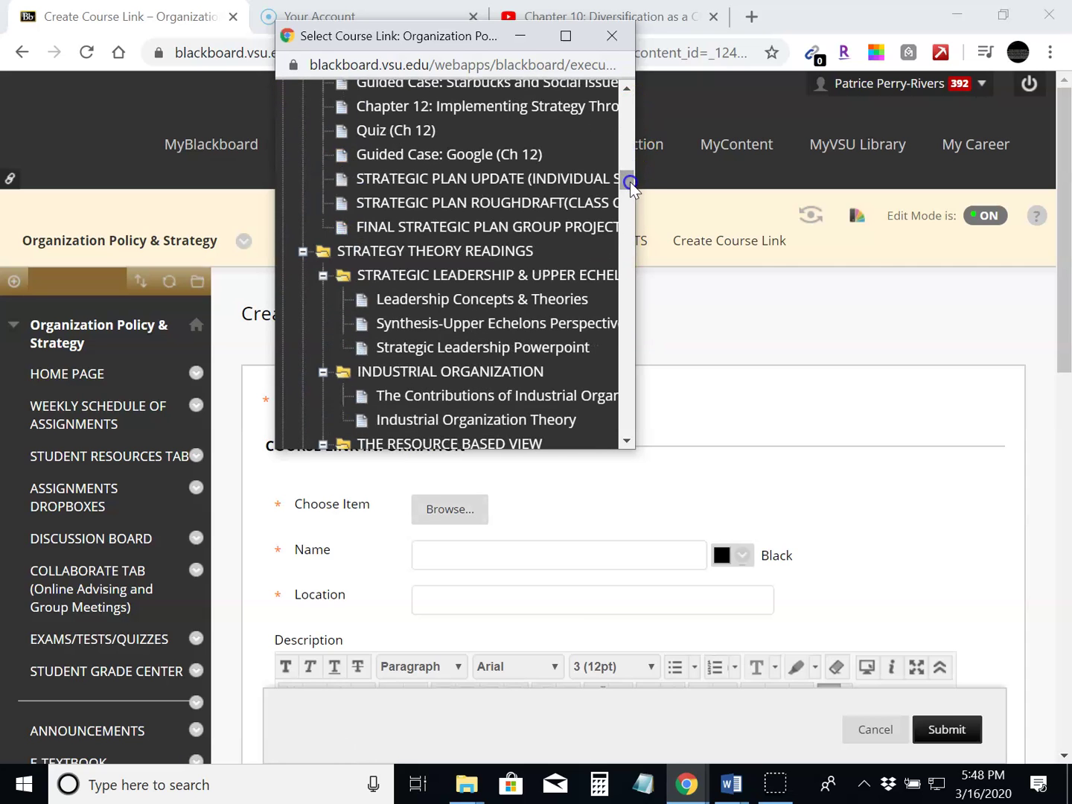
click(303, 252)
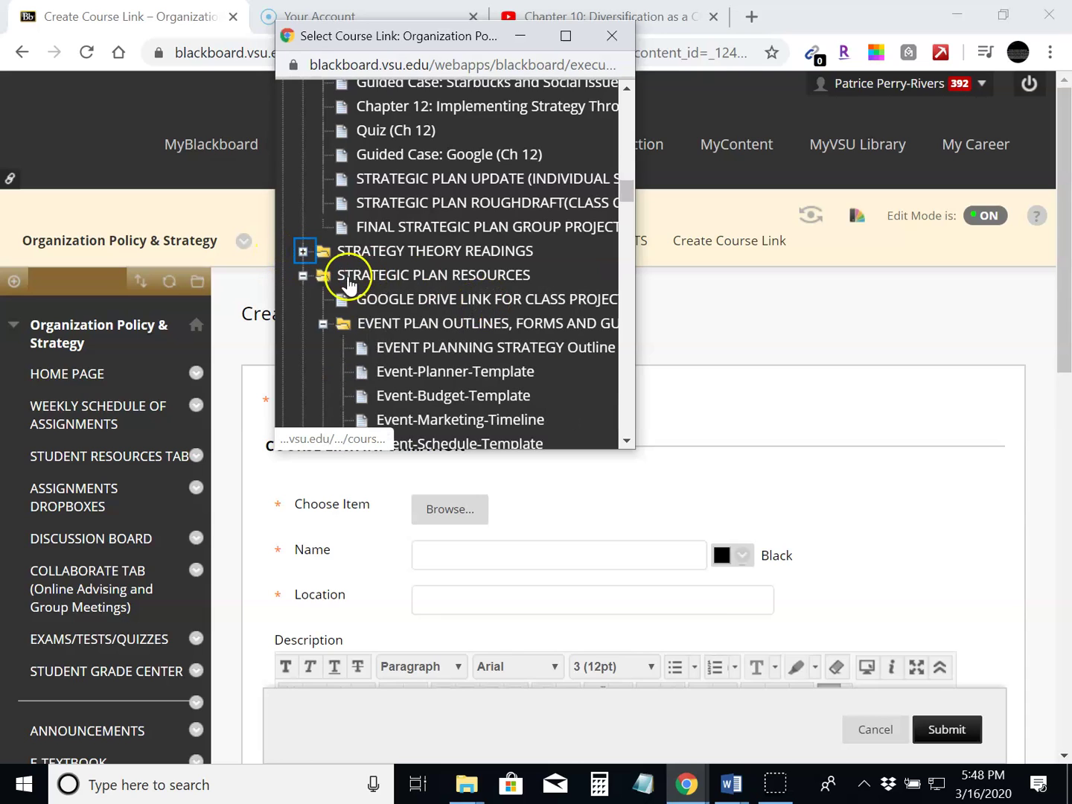
click(302, 275)
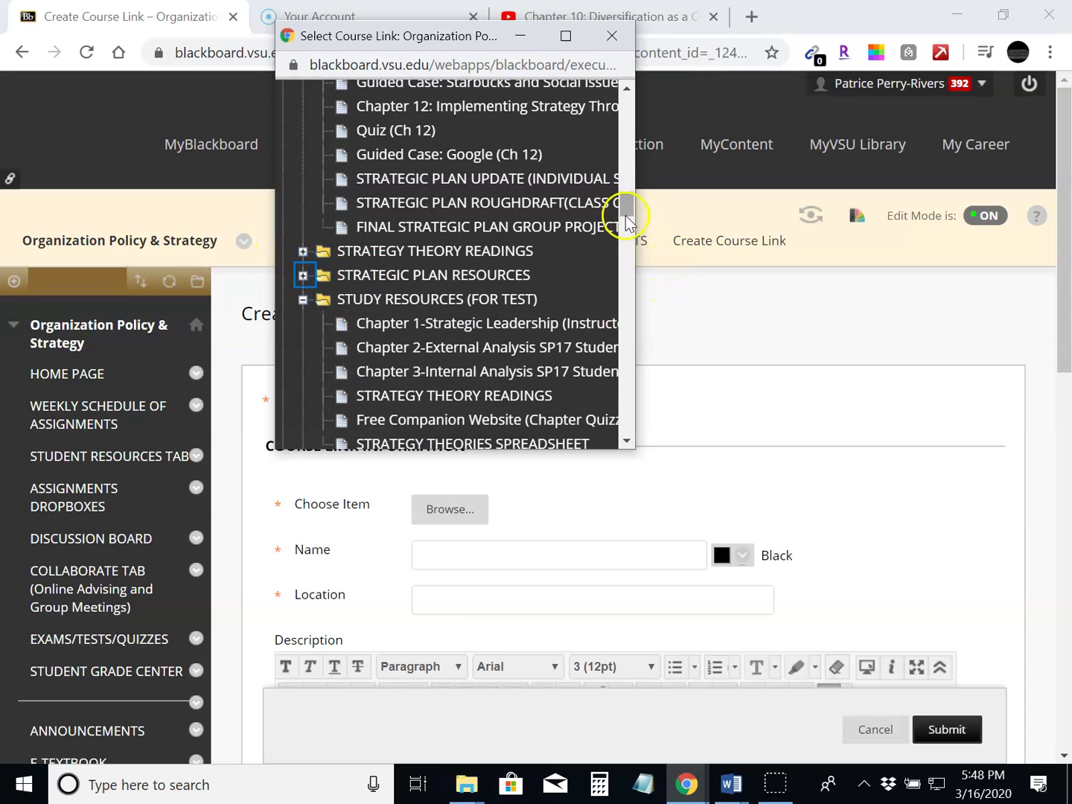
click(303, 300)
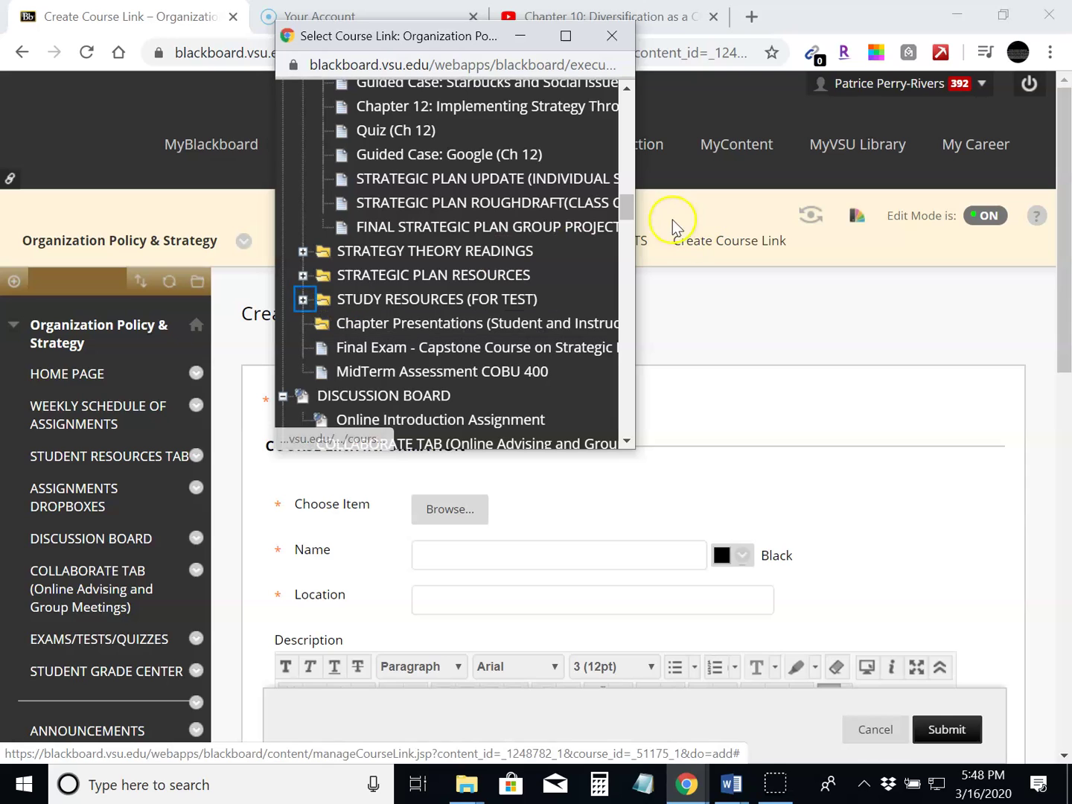
drag(628, 207, 619, 131)
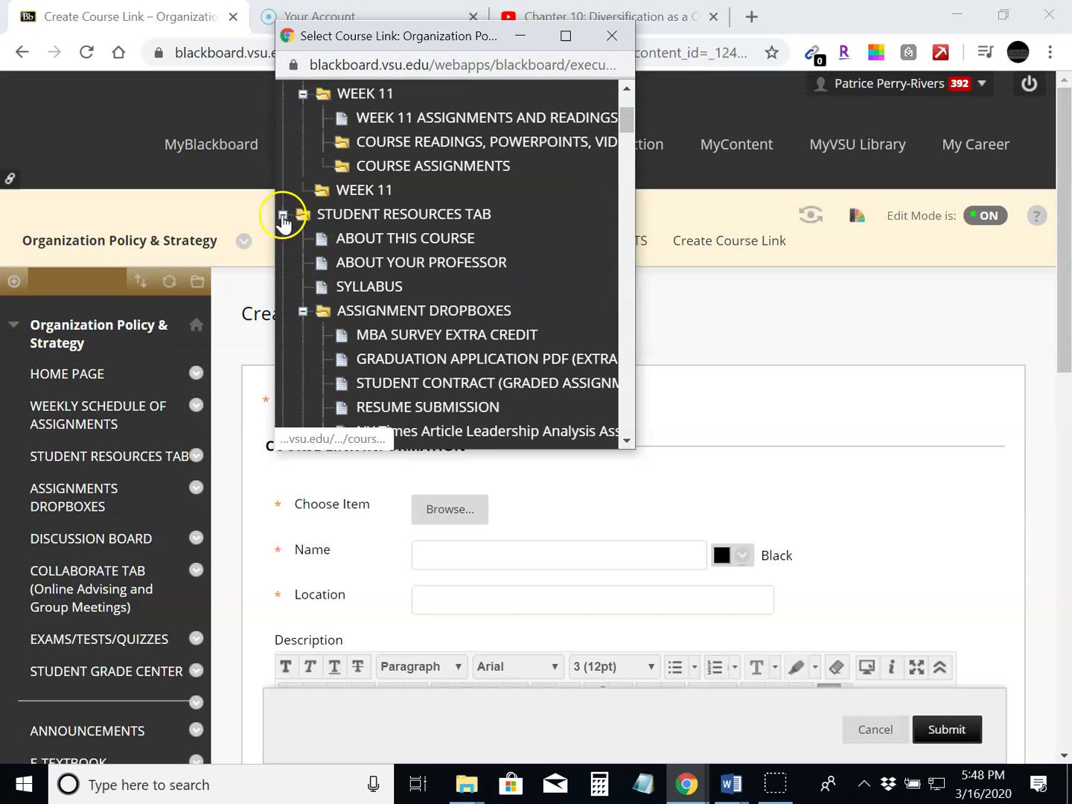
drag(622, 121, 621, 187)
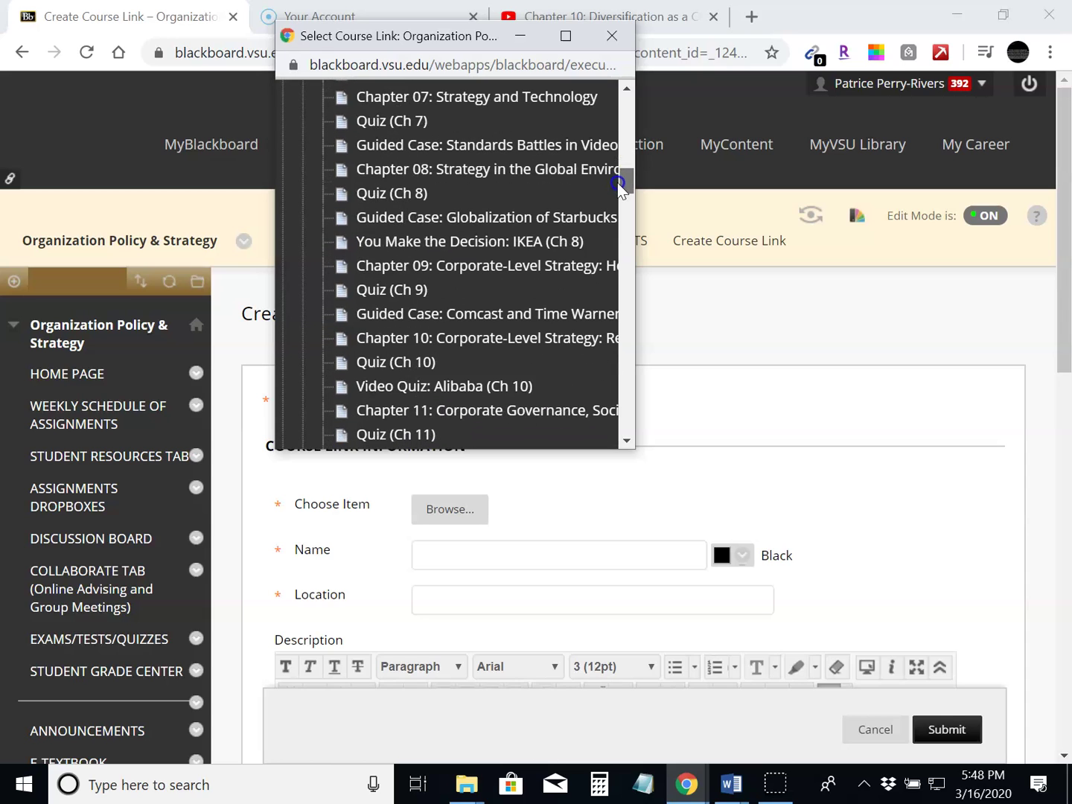
click(432, 363)
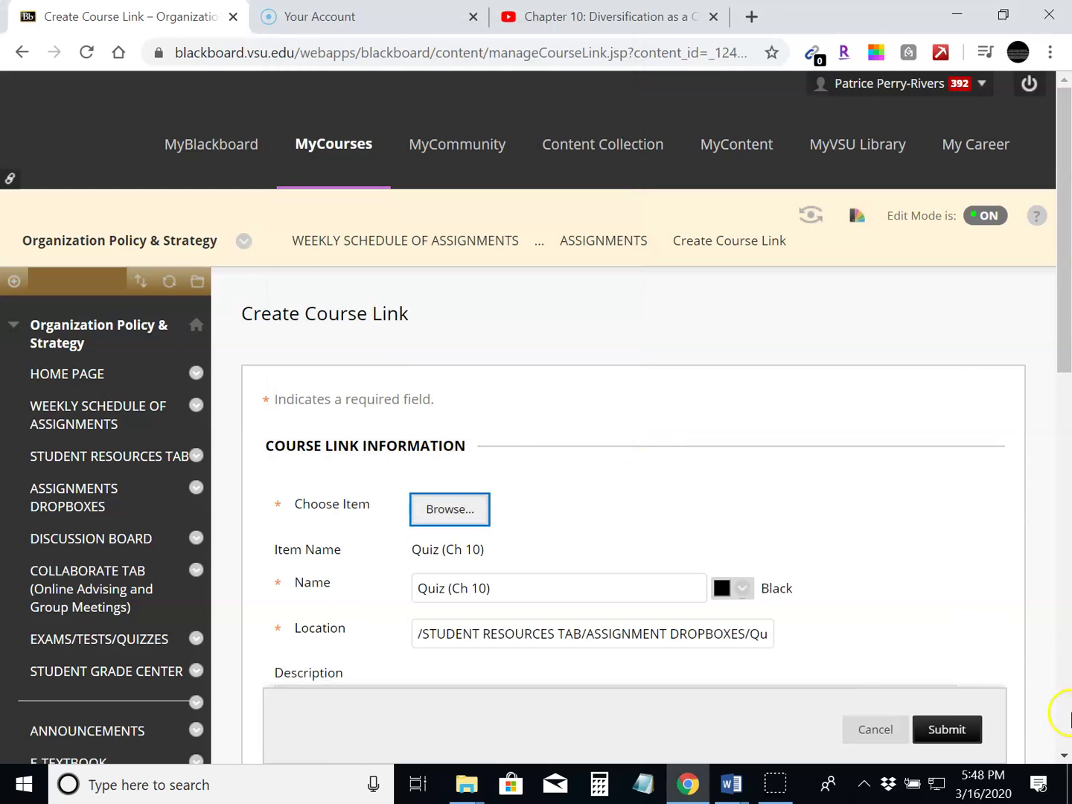
click(943, 734)
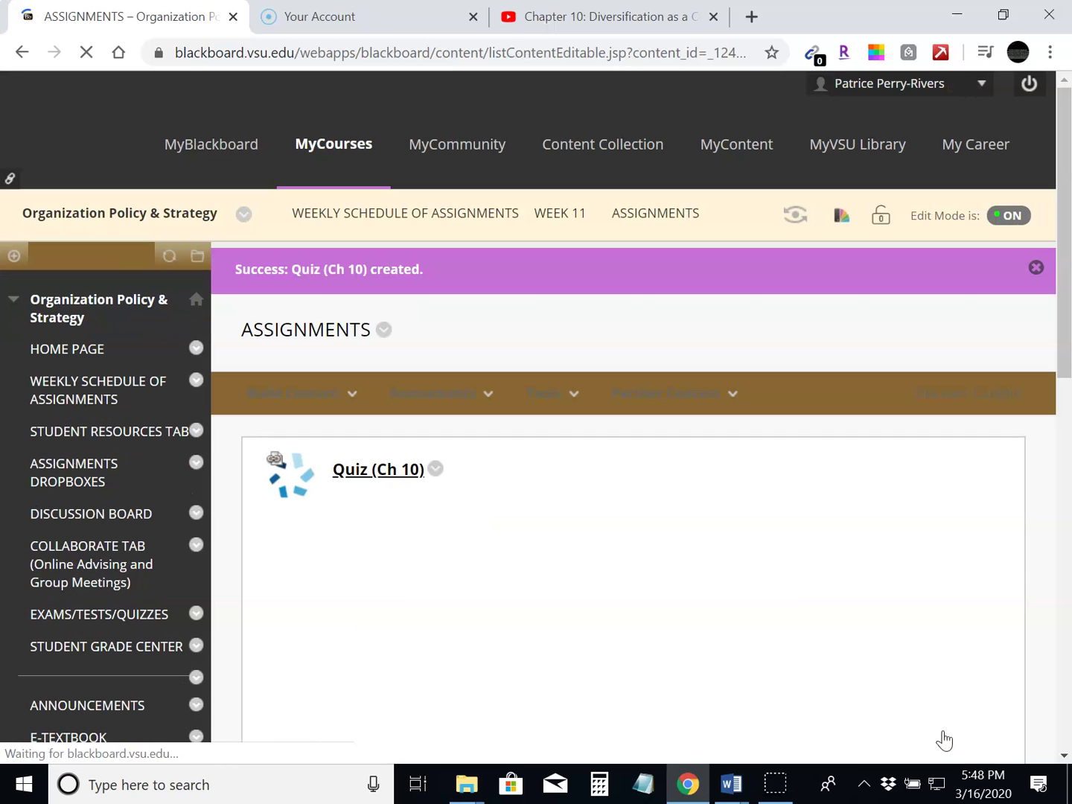
- Add a second course link in the ASSIGNMENTS folder to Video Quiz: Alibaba (Ch 10) and submit it
click(362, 408)
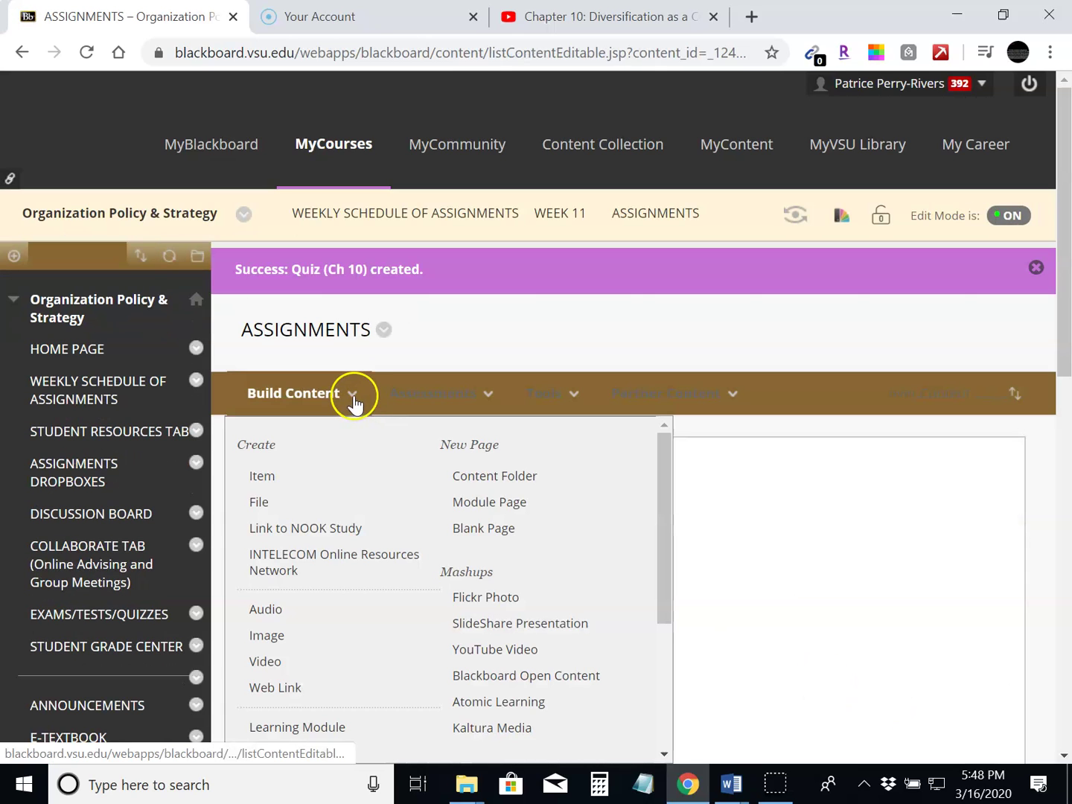
drag(666, 496, 656, 549)
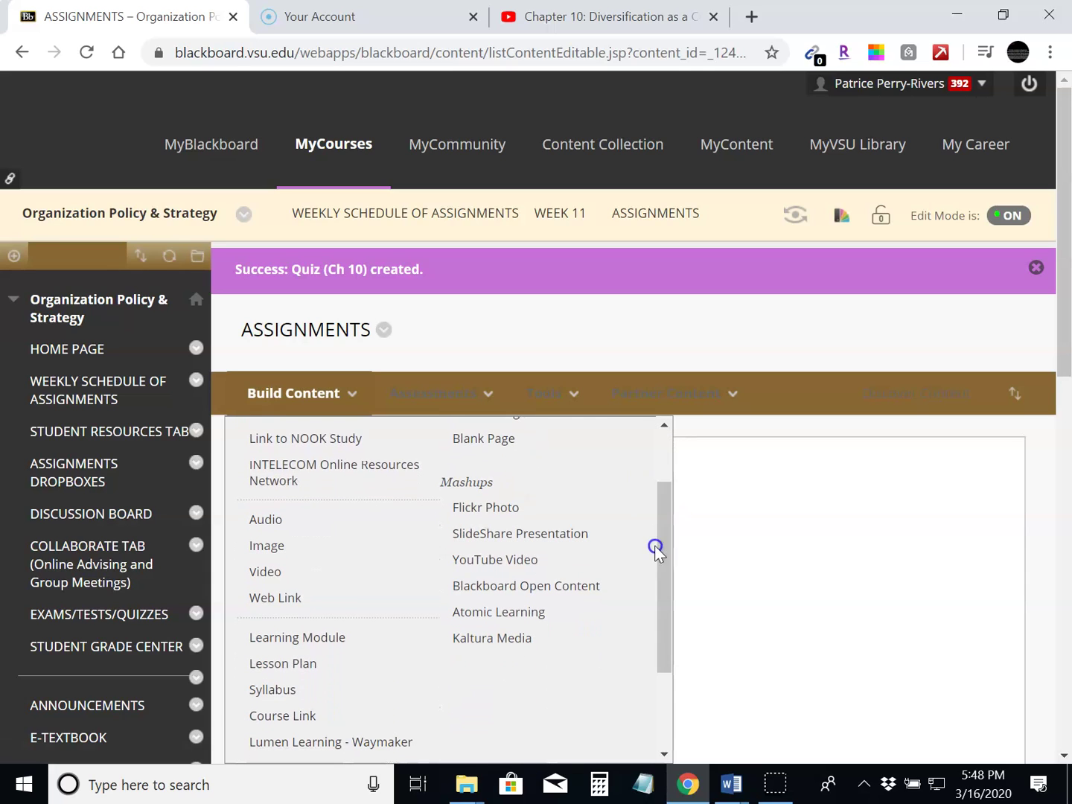
click(274, 716)
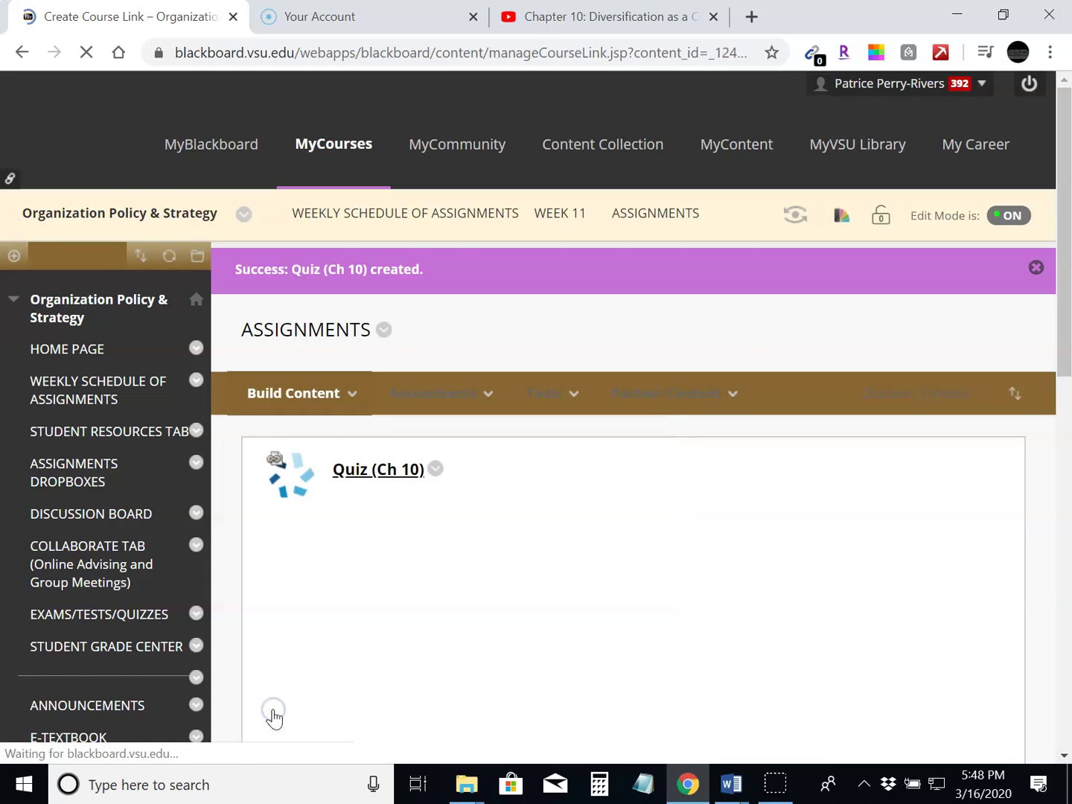
click(445, 517)
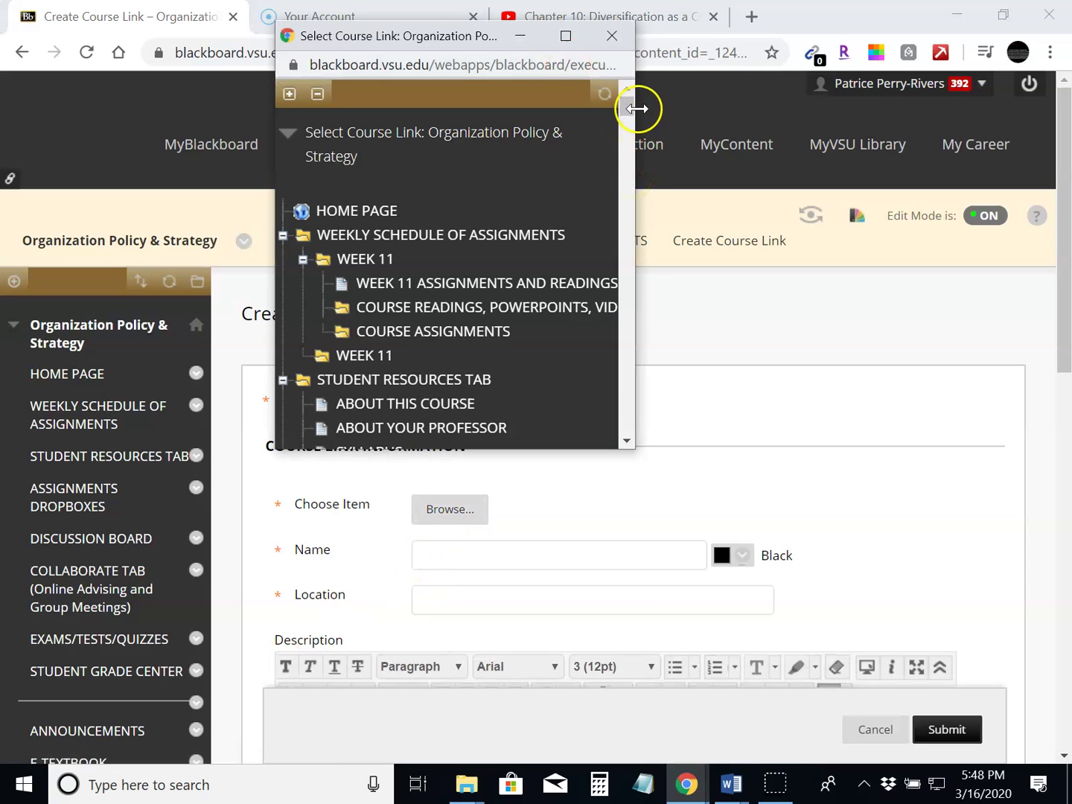
drag(629, 111, 627, 160)
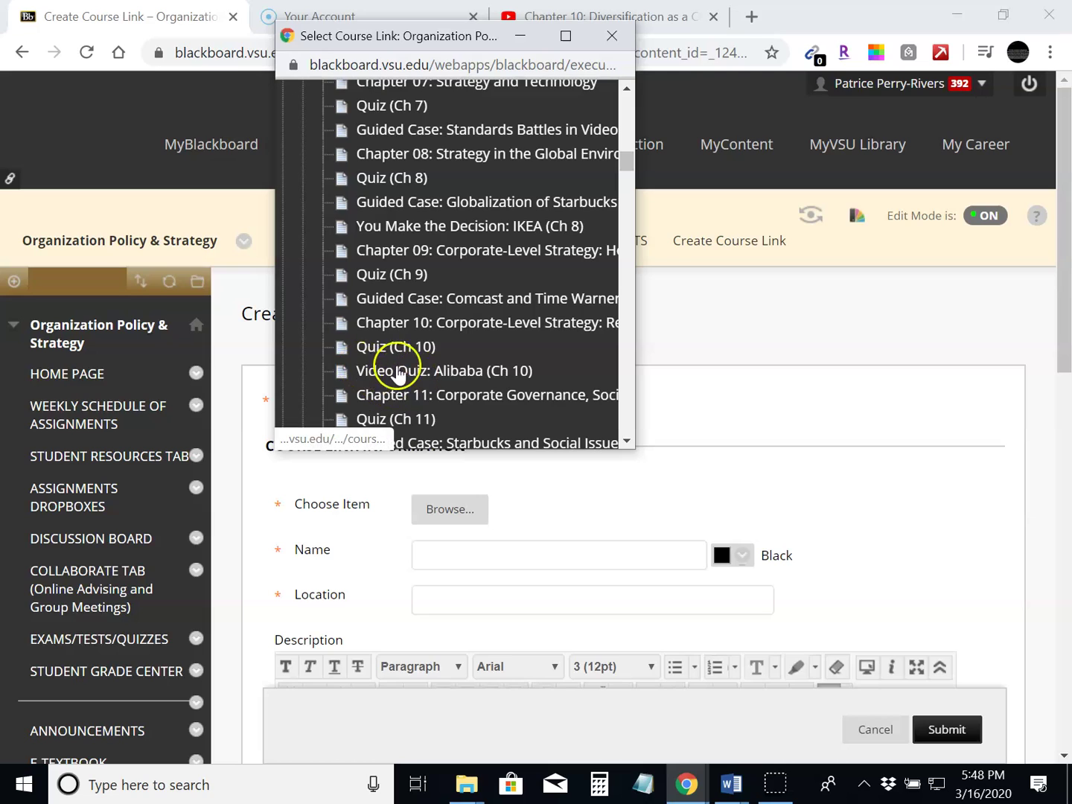
click(436, 371)
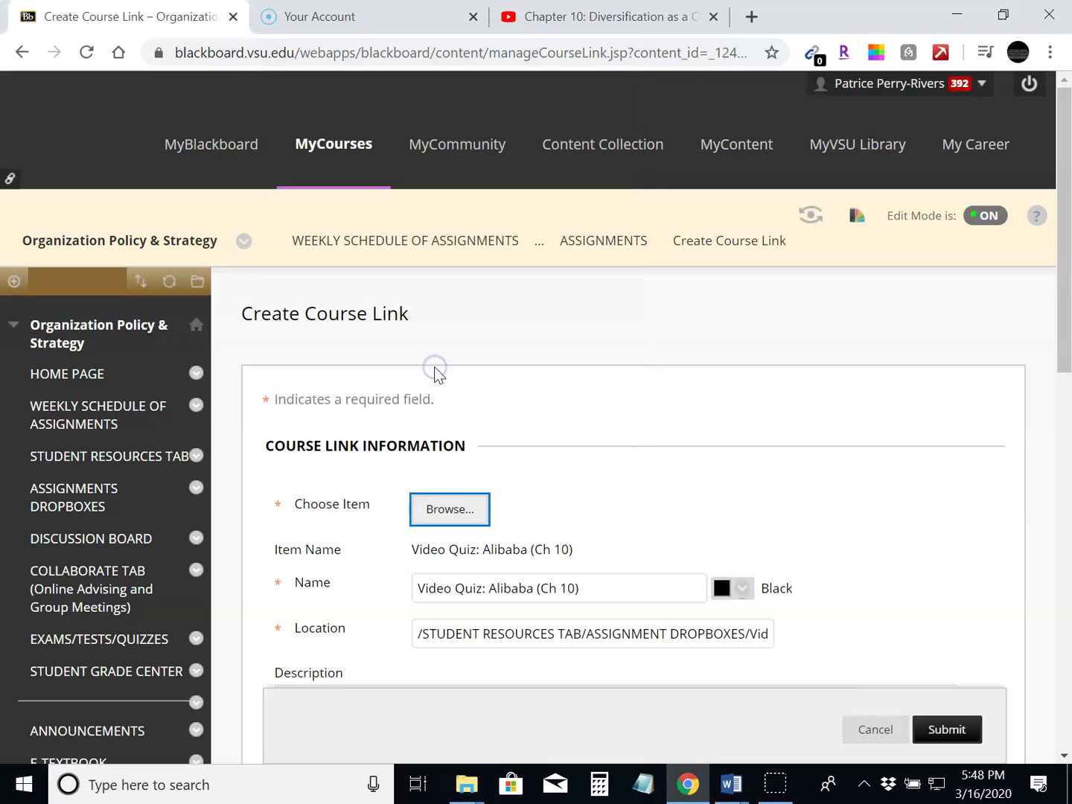
click(991, 728)
click(942, 734)
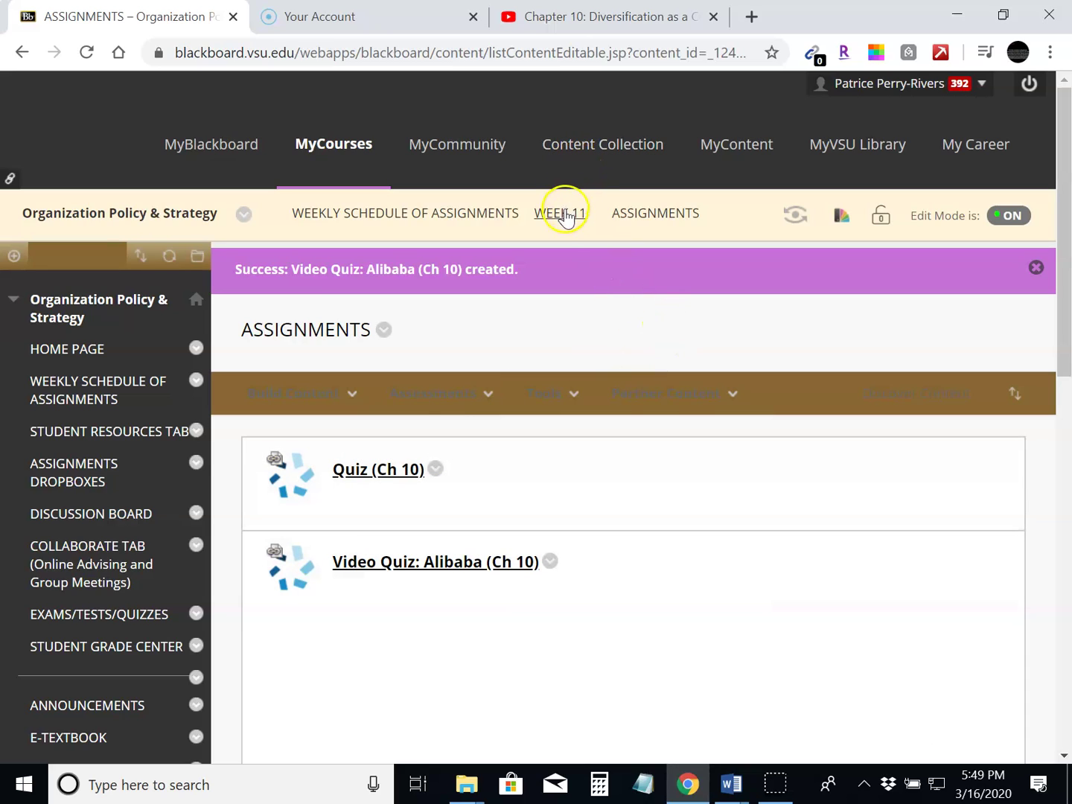
- Return to WEEKLY SCHEDULE OF ASSIGNMENTS and delete the duplicate WEEK 11 folder that has no schedule table
click(564, 214)
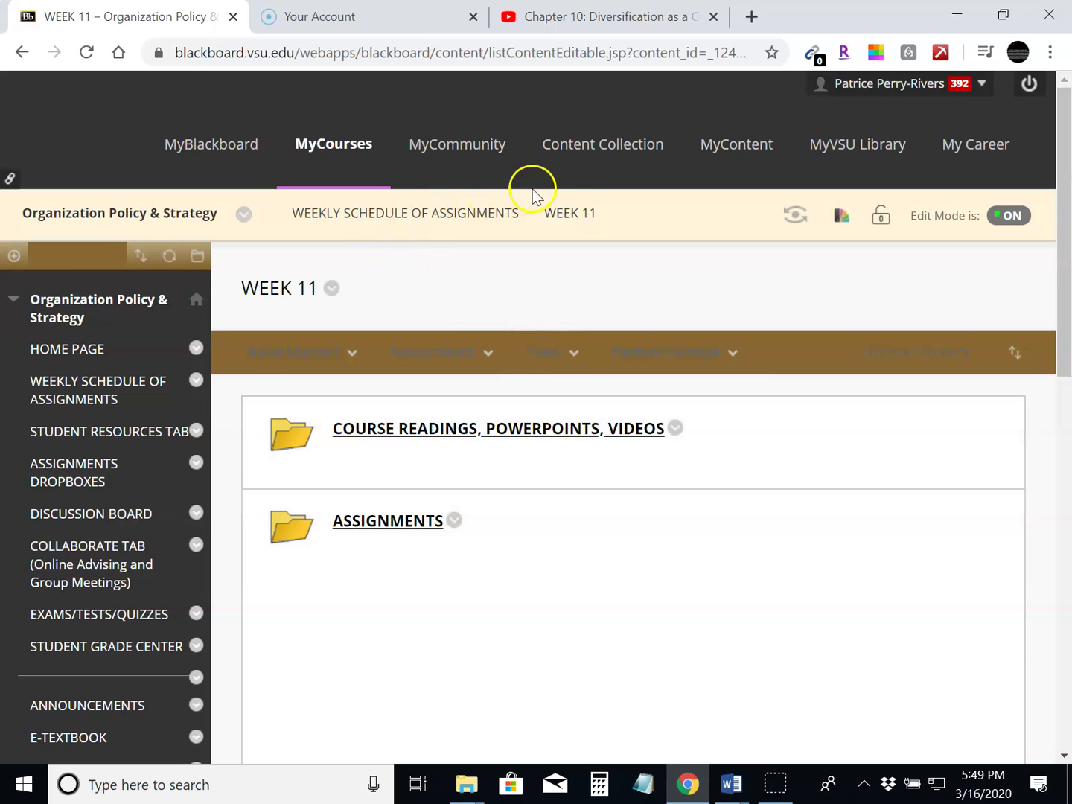
click(444, 216)
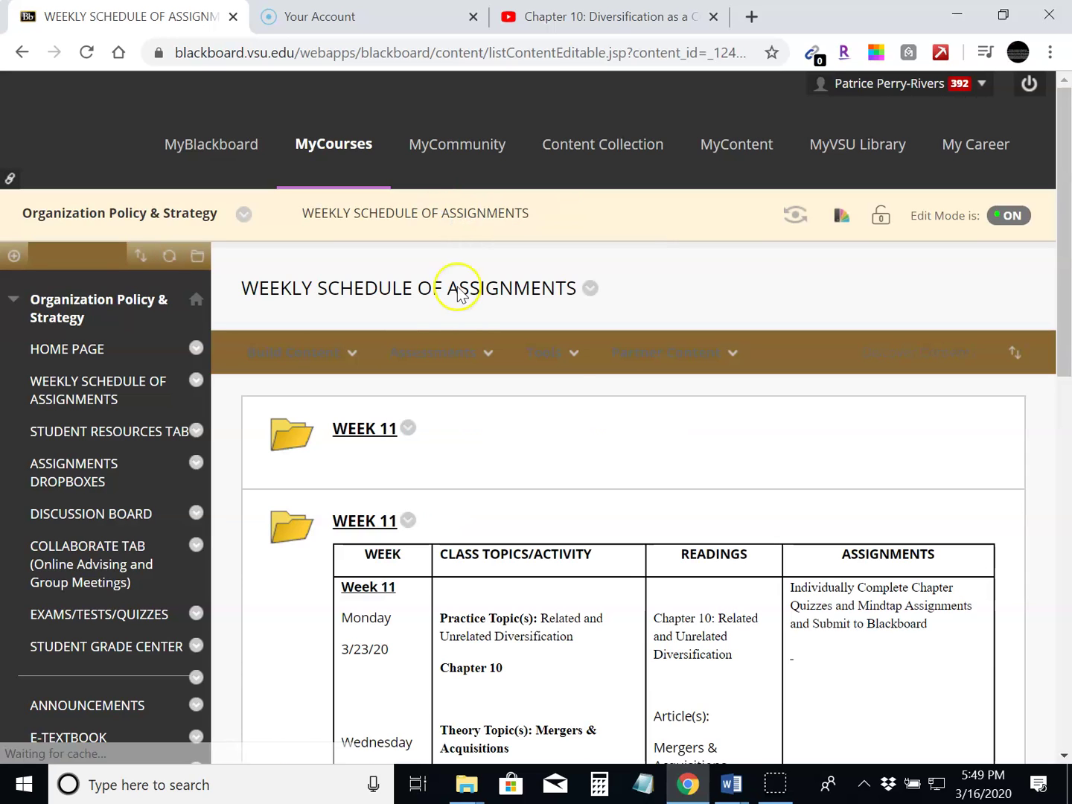
click(408, 429)
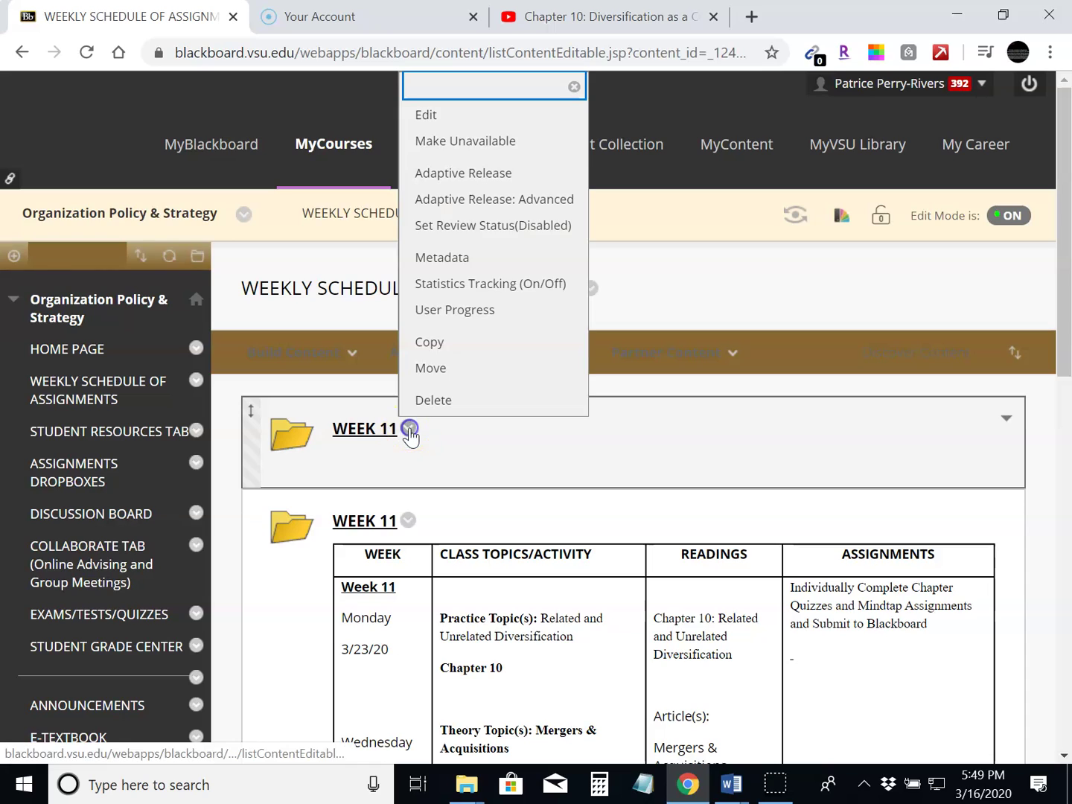
click(424, 402)
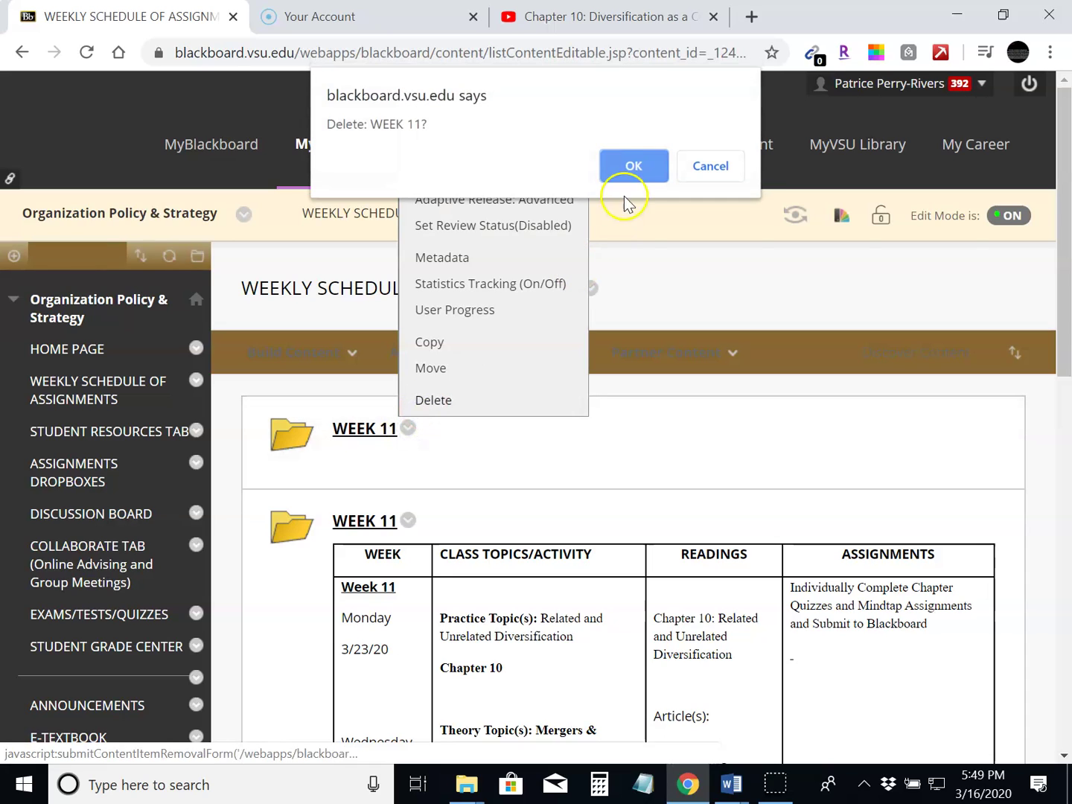
click(633, 170)
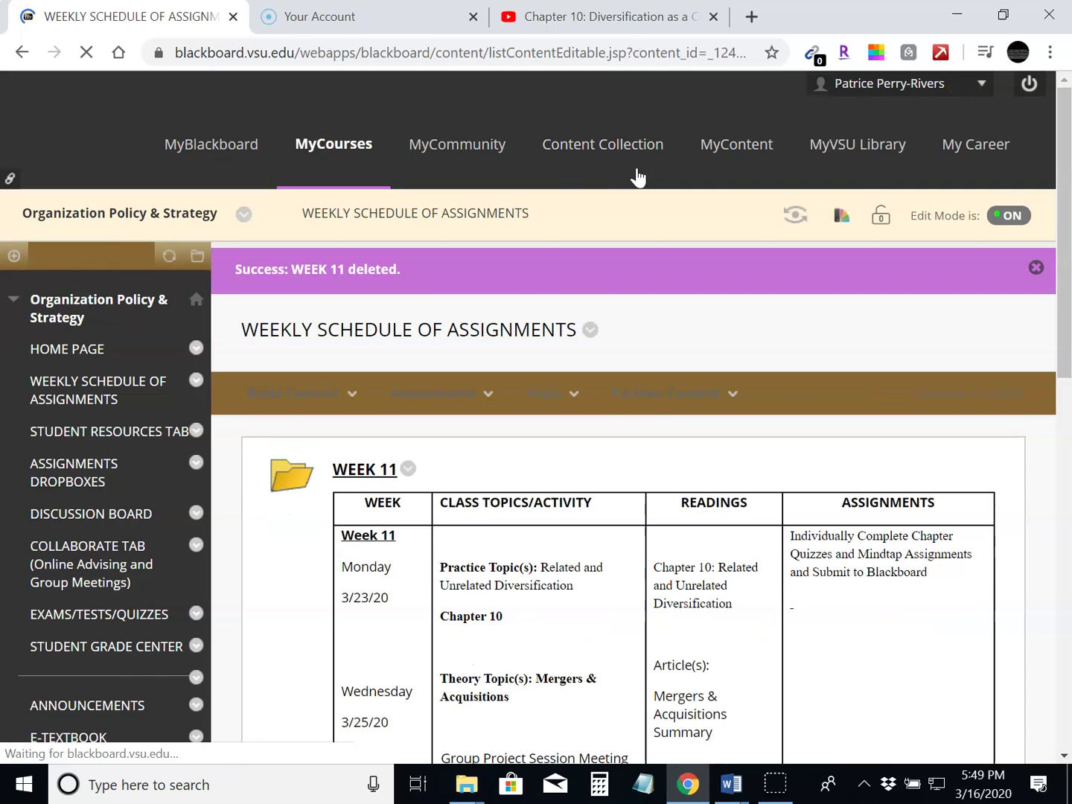
- Review the WEEK 11 schedule table, open the WEEK 11 folder to check its subfolders and return to WEEKLY SCHEDULE OF ASSIGNMENTS
scroll(1070, 146, down, 3)
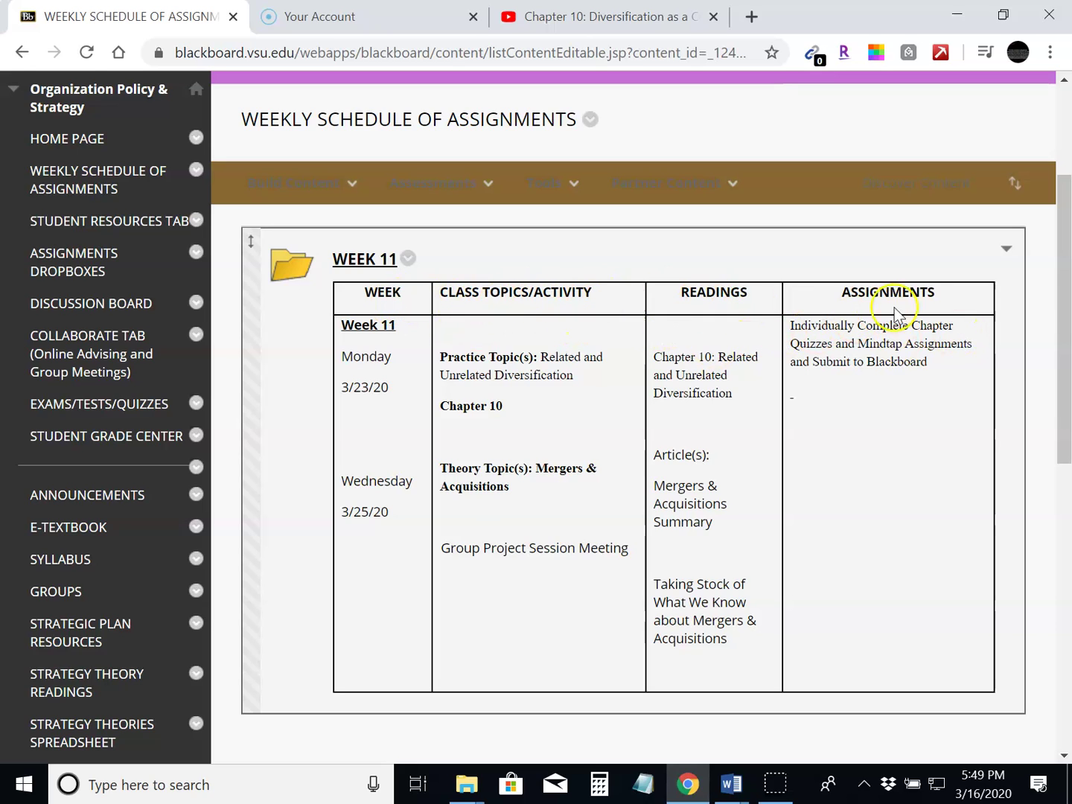
drag(1063, 239, 1029, 184)
click(328, 333)
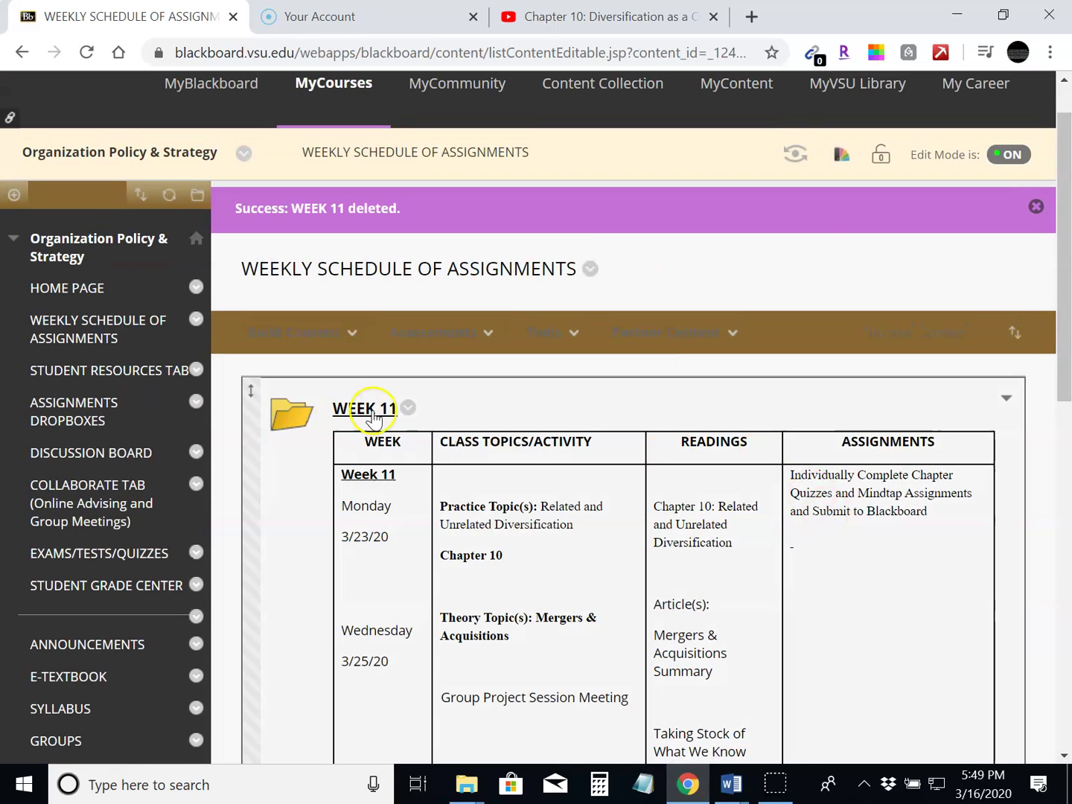
click(372, 416)
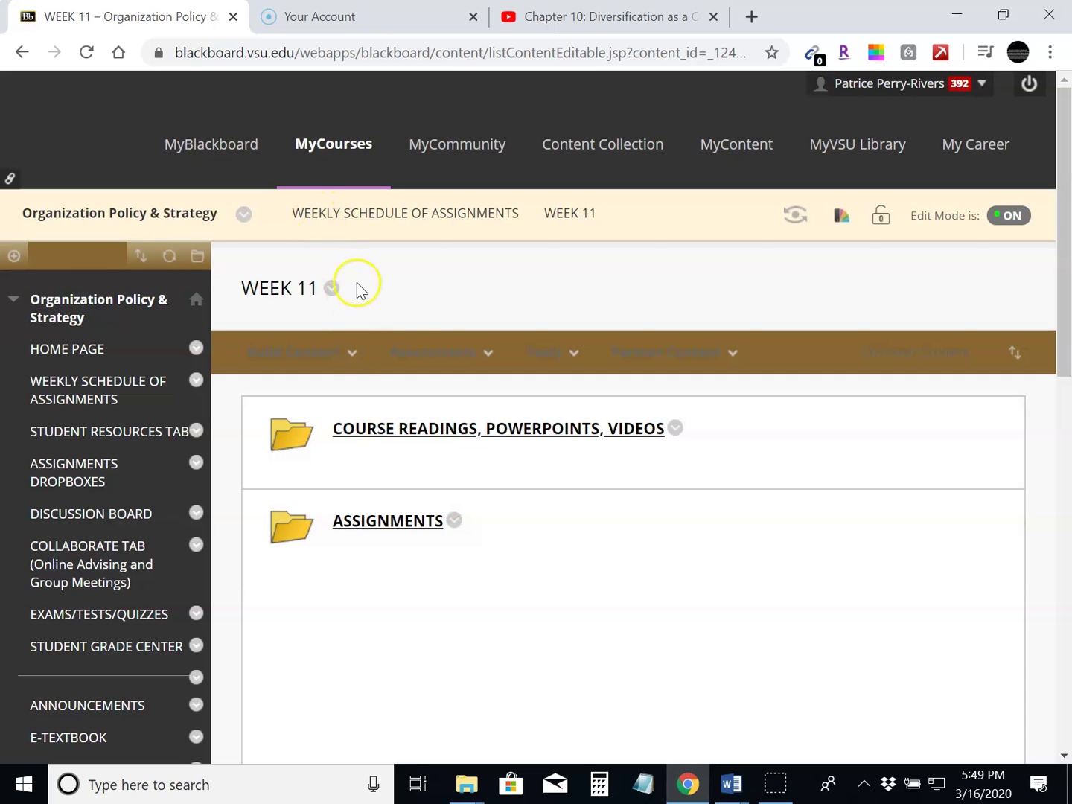
click(461, 217)
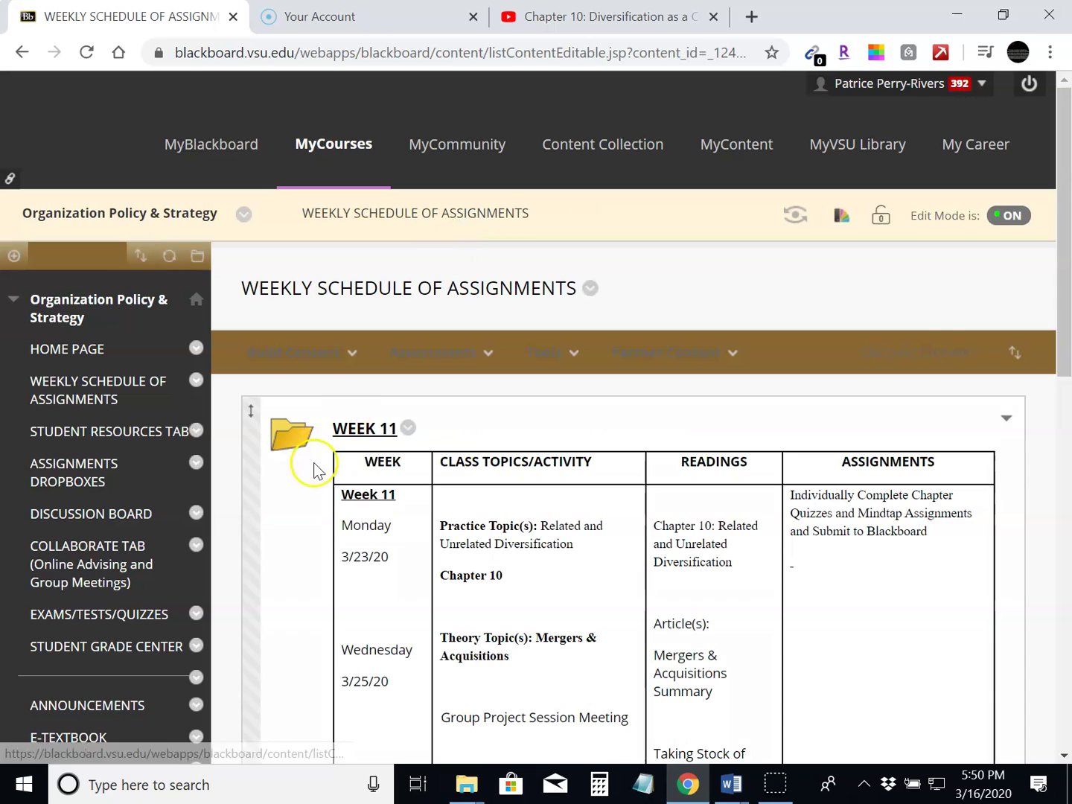
mouse_move(1067, 180)
mouse_down()
mouse_move(1053, 551)
mouse_move(1065, 179)
mouse_up()
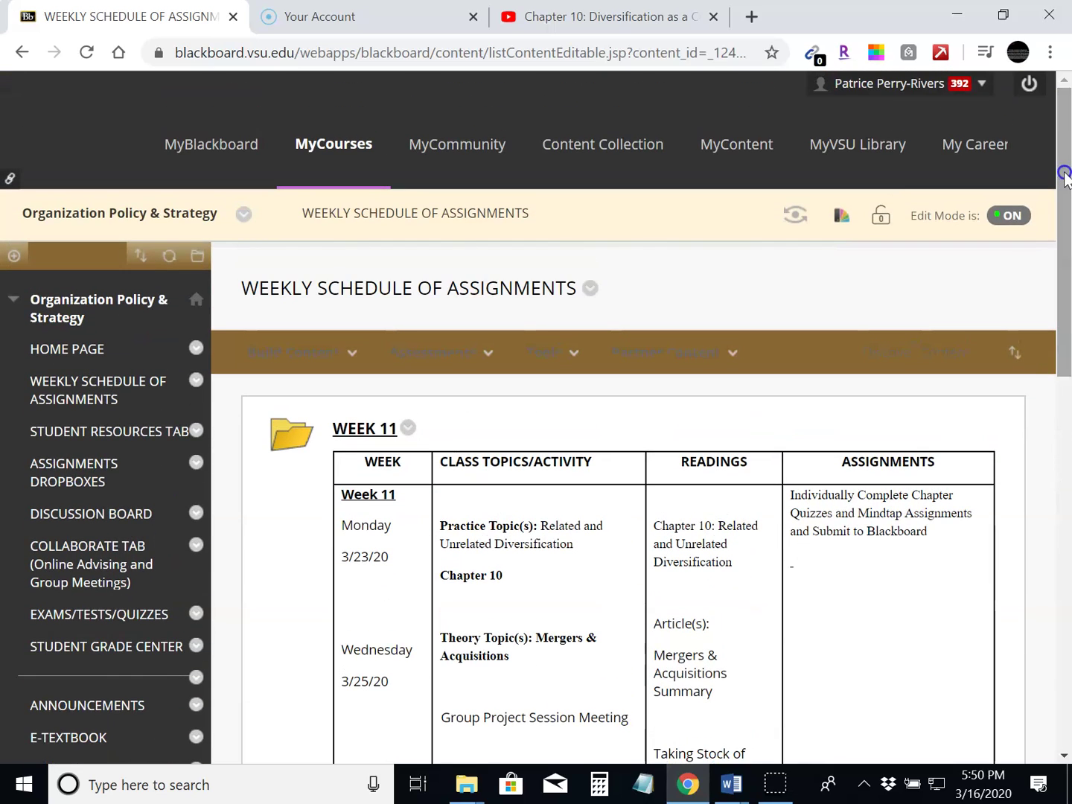
- Open STUDENT RESOURCES TAB and look through its course information, syllabus and resource folders
click(128, 440)
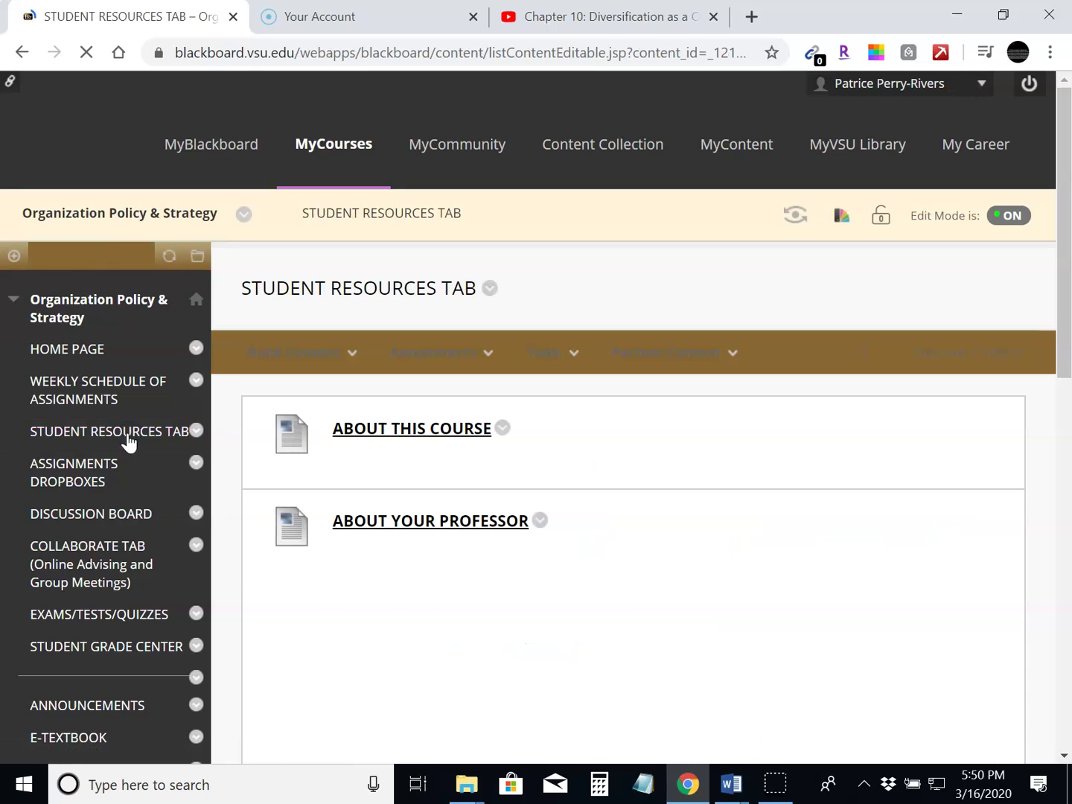
drag(1063, 254, 1066, 324)
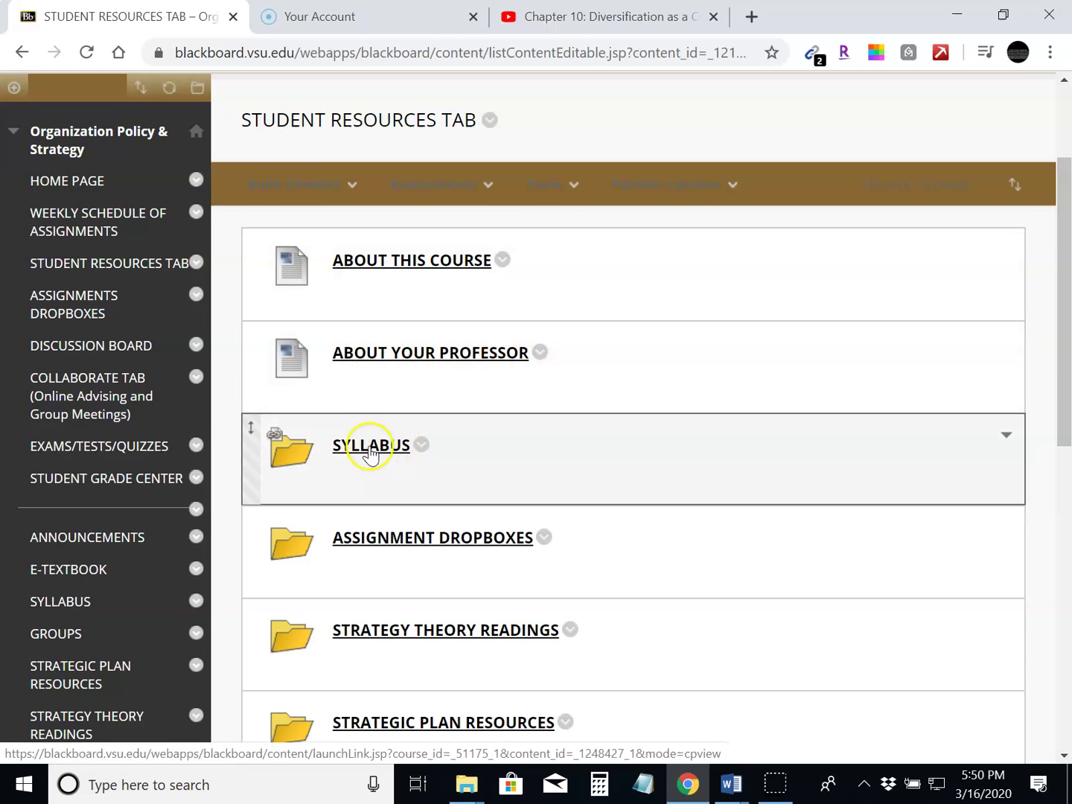
click(294, 184)
drag(1060, 295, 1063, 434)
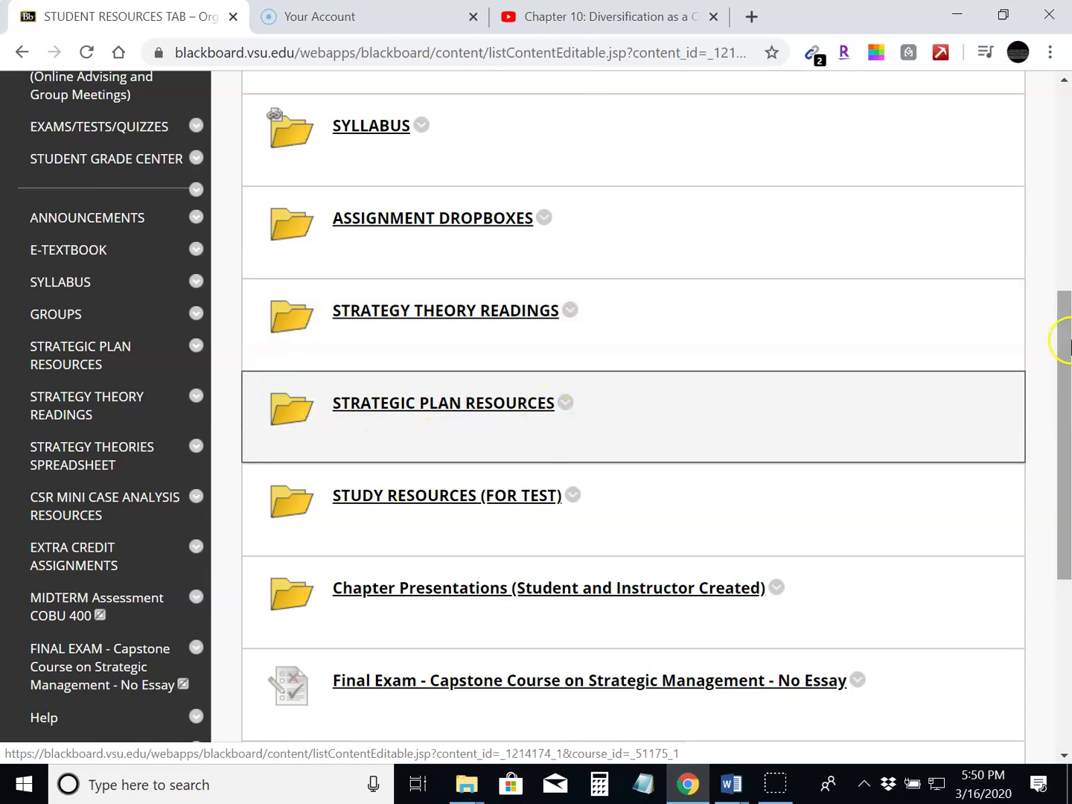
drag(1058, 311, 1060, 197)
drag(1061, 323, 1066, 259)
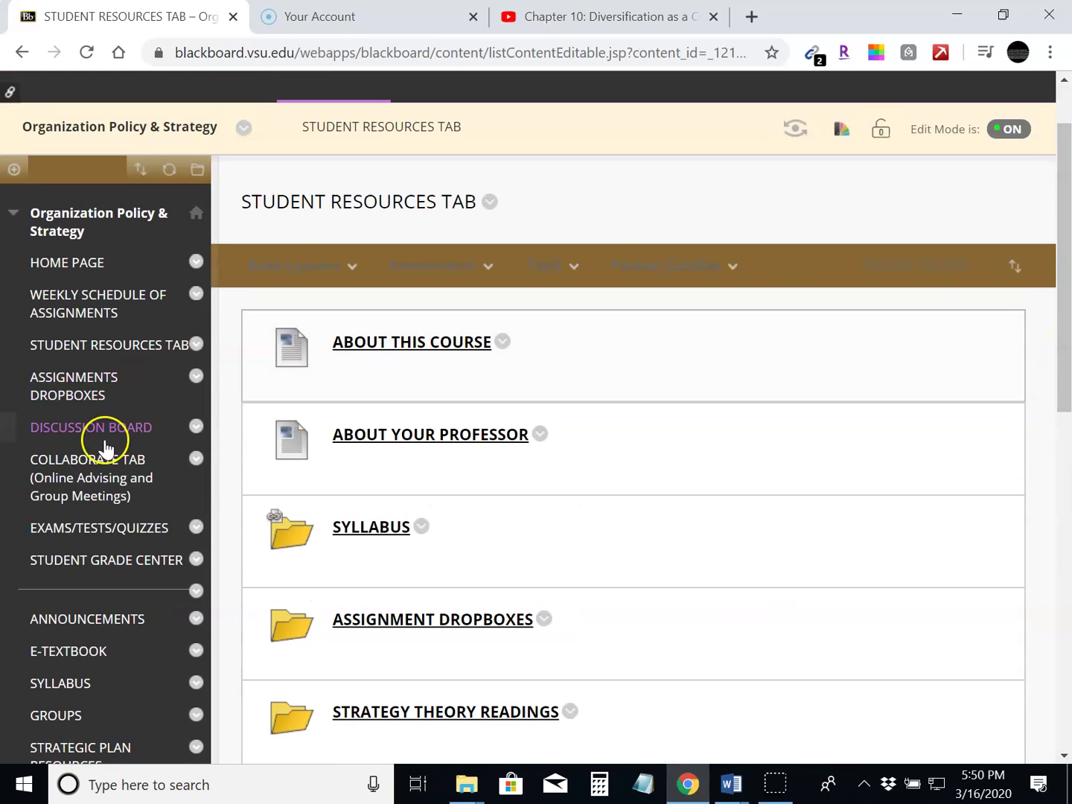
- Open the course's ASSIGNMENTS DROPBOXES area and look over the listed assignments and extra credit items
click(79, 396)
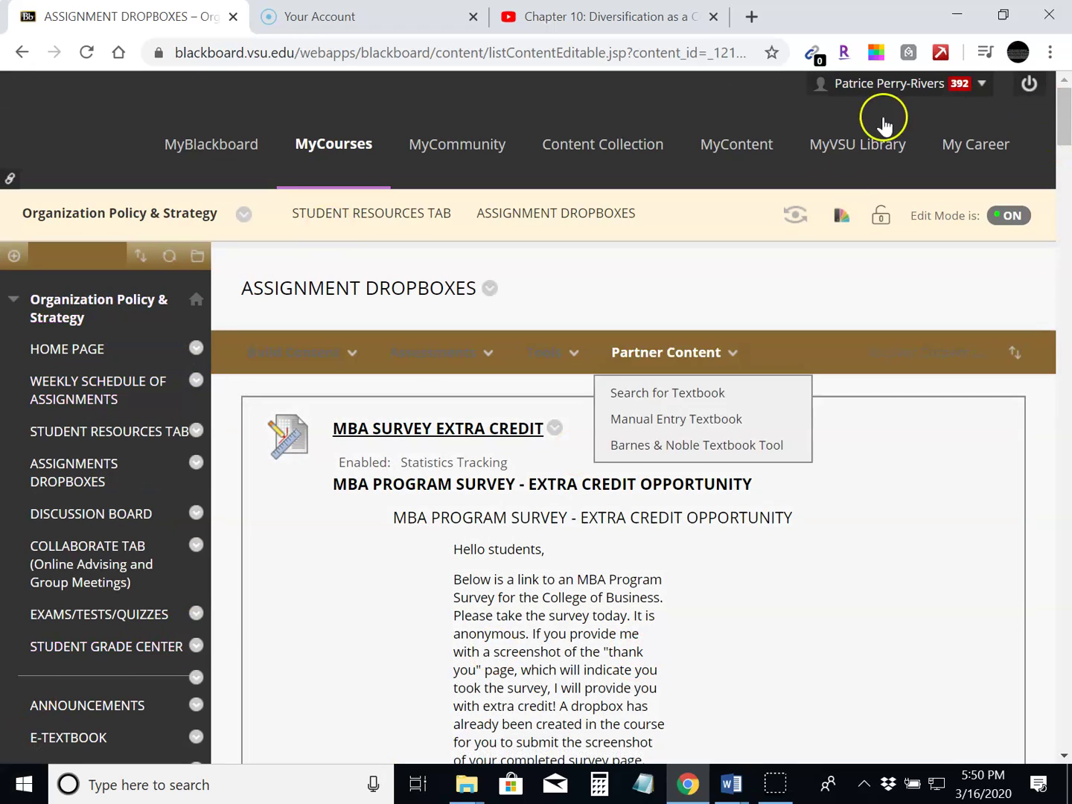
drag(1065, 108, 1063, 162)
drag(1060, 164, 1064, 104)
click(447, 355)
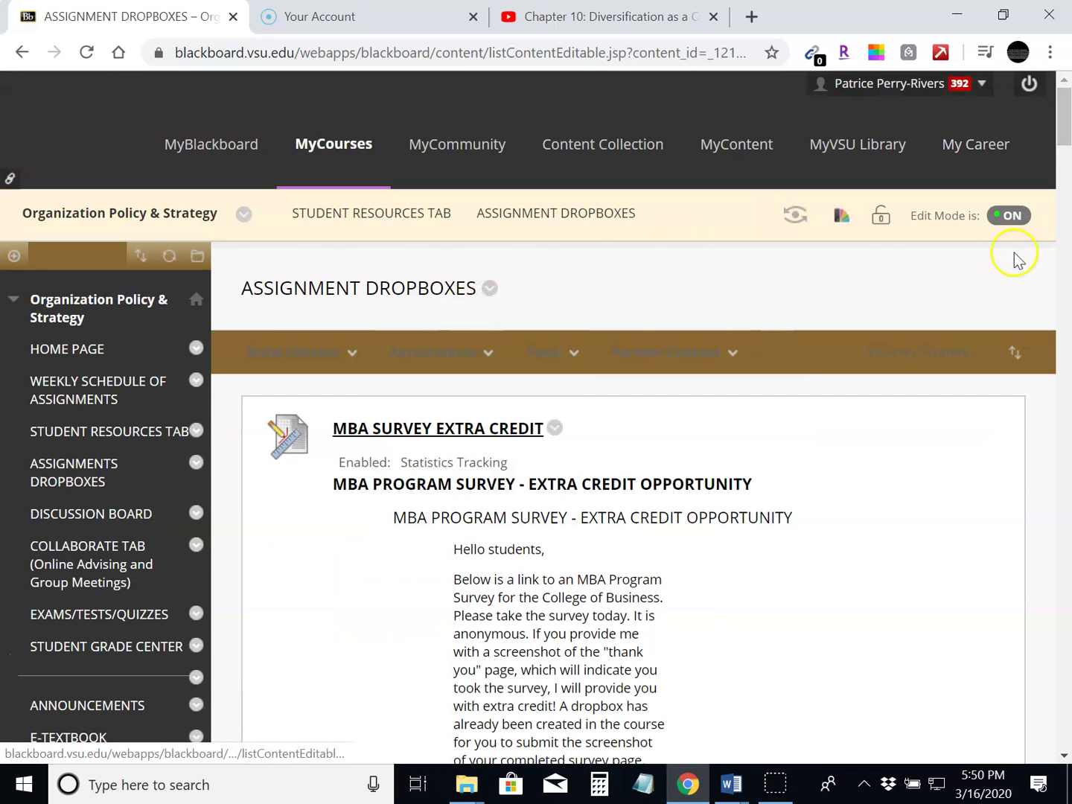
click(1065, 162)
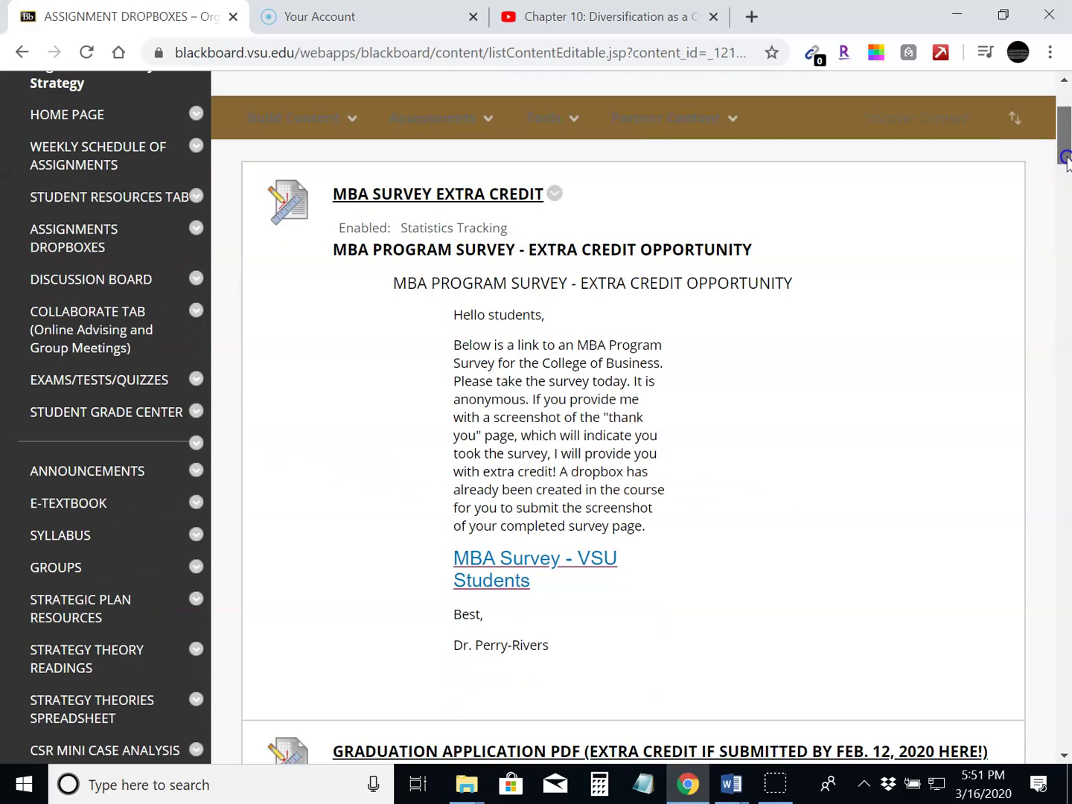
drag(1066, 161, 1062, 104)
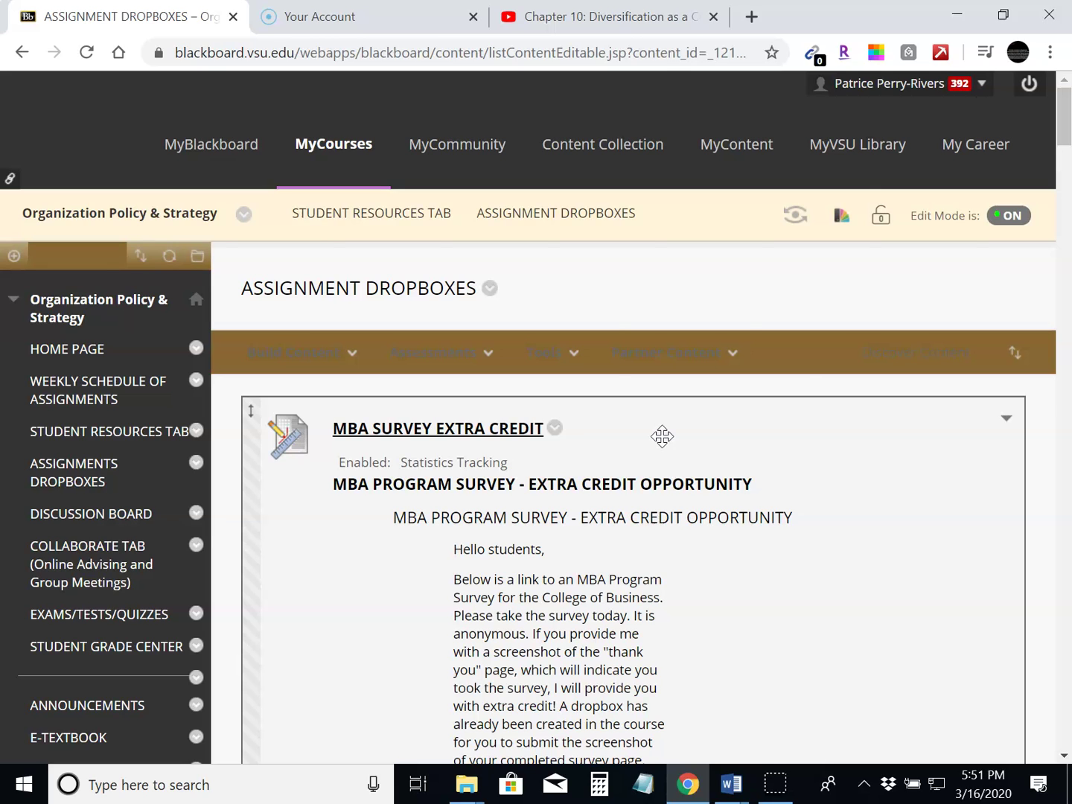
mouse_move(1064, 135)
mouse_down()
mouse_move(1065, 539)
mouse_move(1065, 115)
mouse_up()
- Look through the forums on the DISCUSSION BOARD and open COLLABORATE TAB to view its online sessions
click(85, 519)
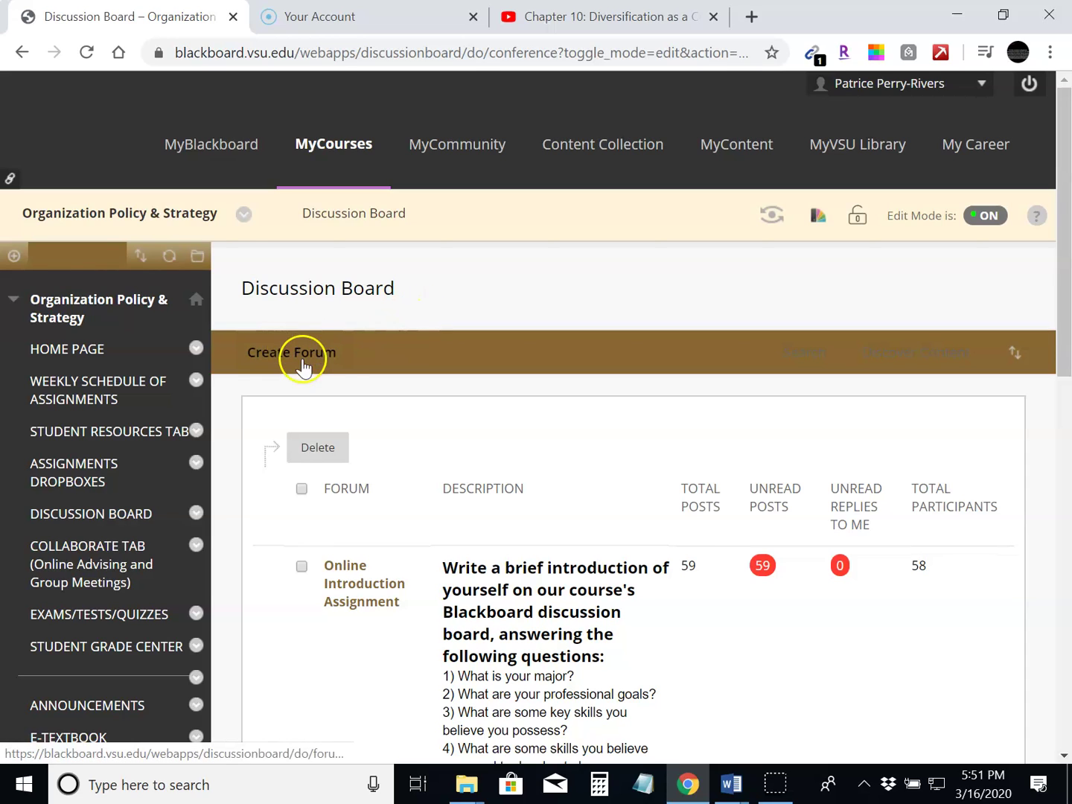
drag(1061, 263, 1065, 339)
click(120, 411)
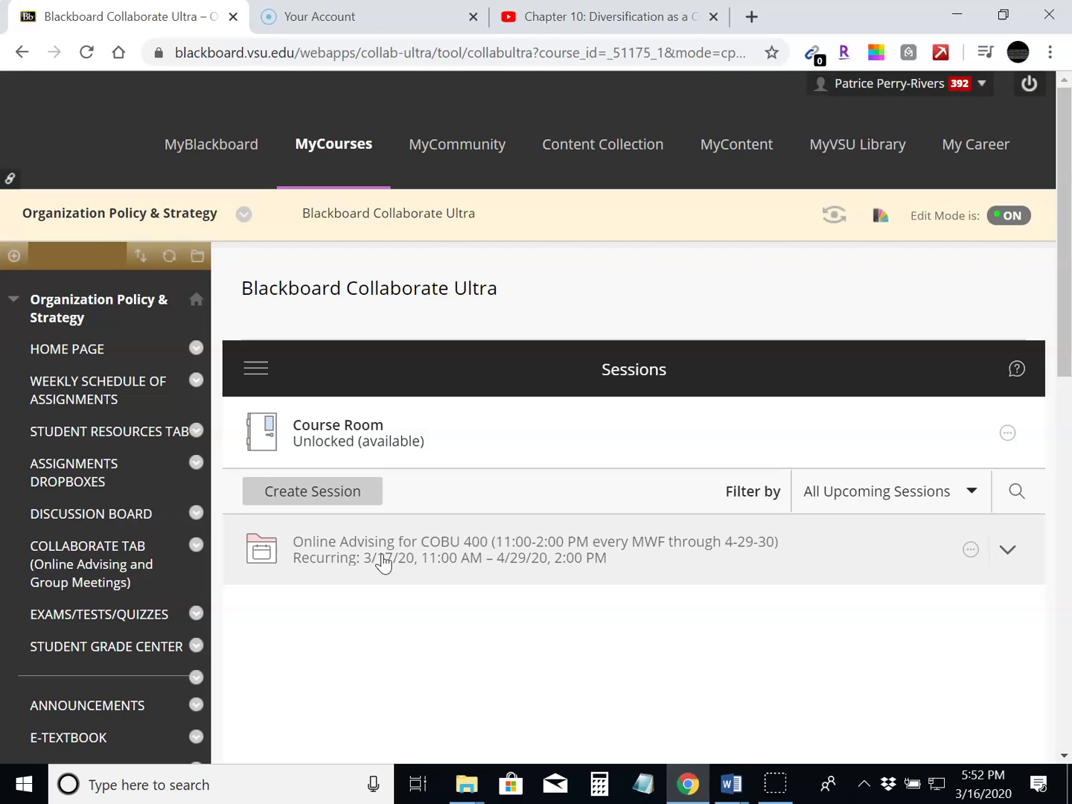
- View the assessments under EXAMS/TESTS/QUIZZES and look through the graded items listed in STUDENT GRADE CENTER
click(82, 620)
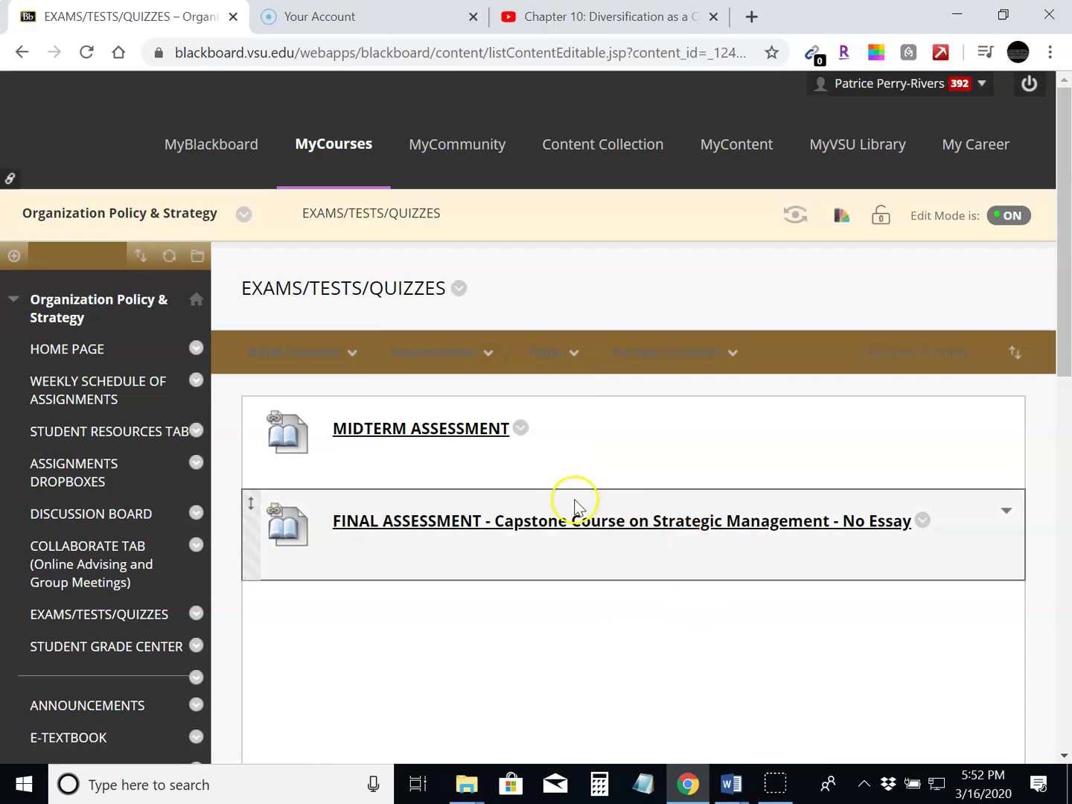
drag(1065, 219, 1068, 307)
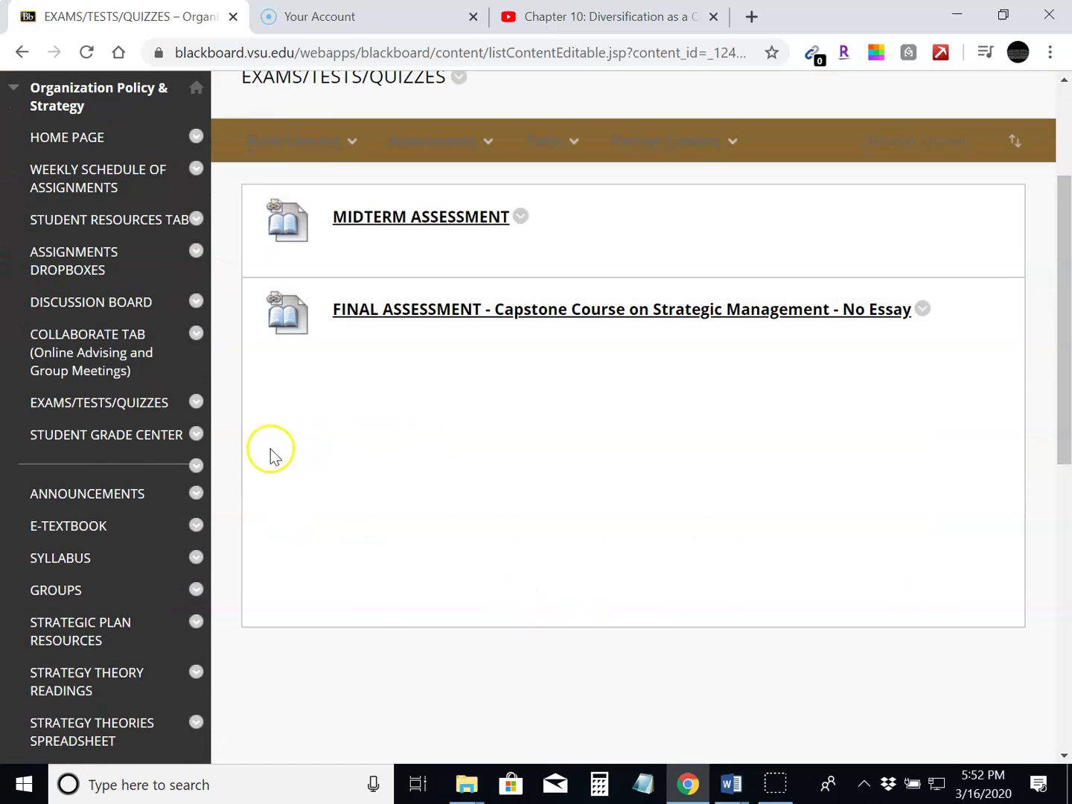
click(105, 439)
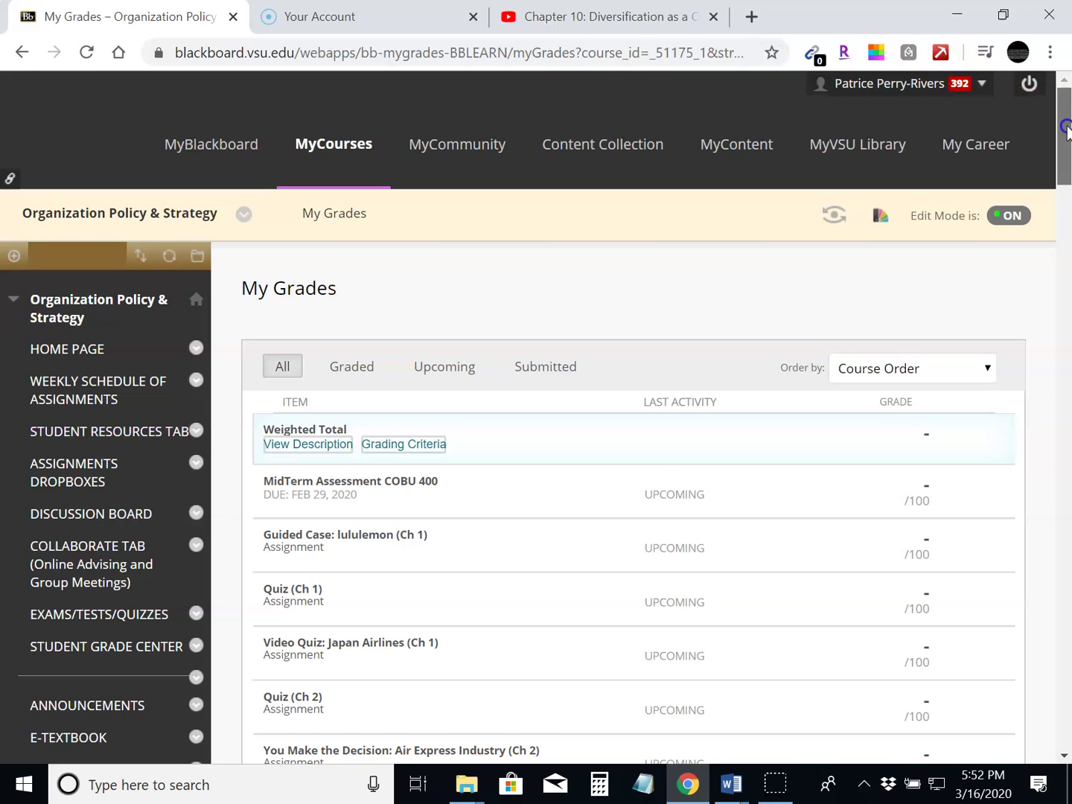
scroll(1029, 224, down, 7)
scroll(1030, 223, down, 12)
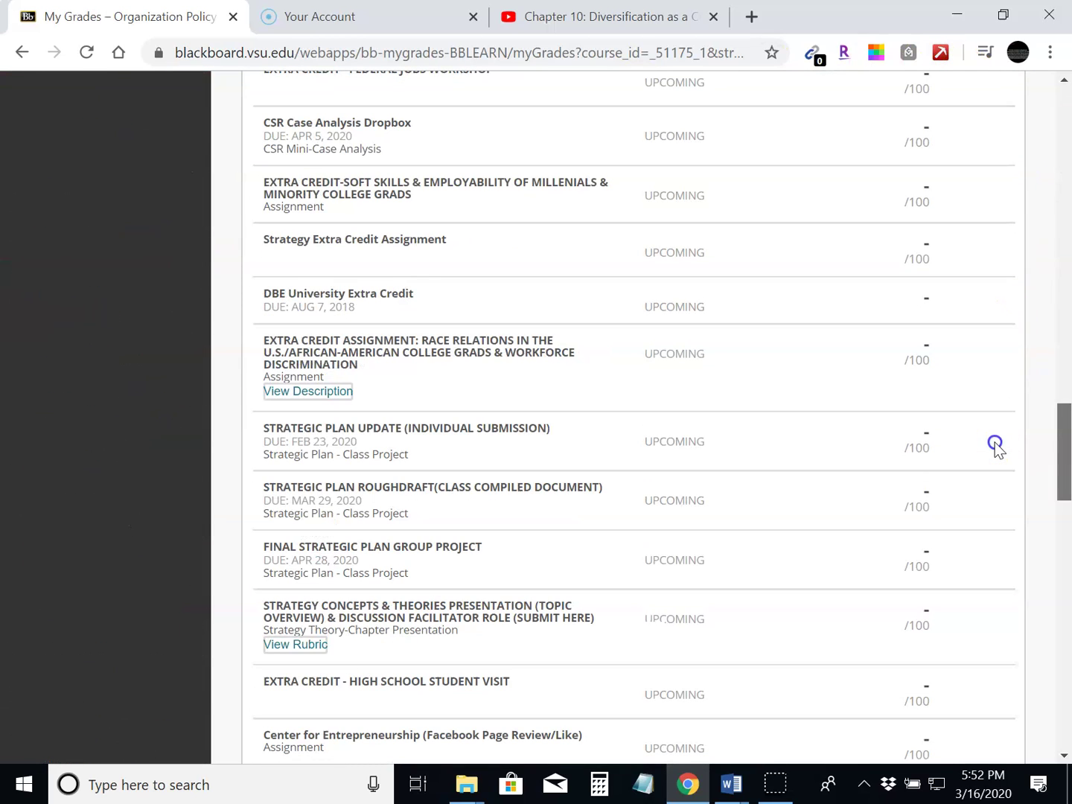
drag(1066, 447, 1041, 110)
click(774, 787)
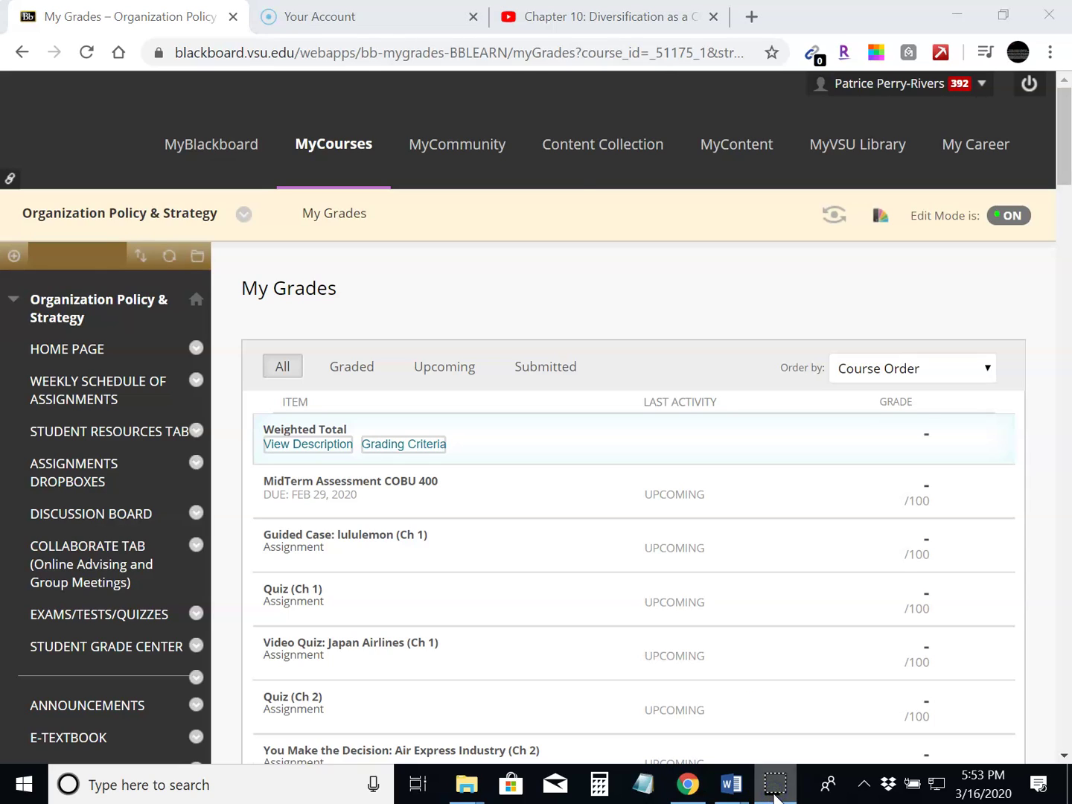